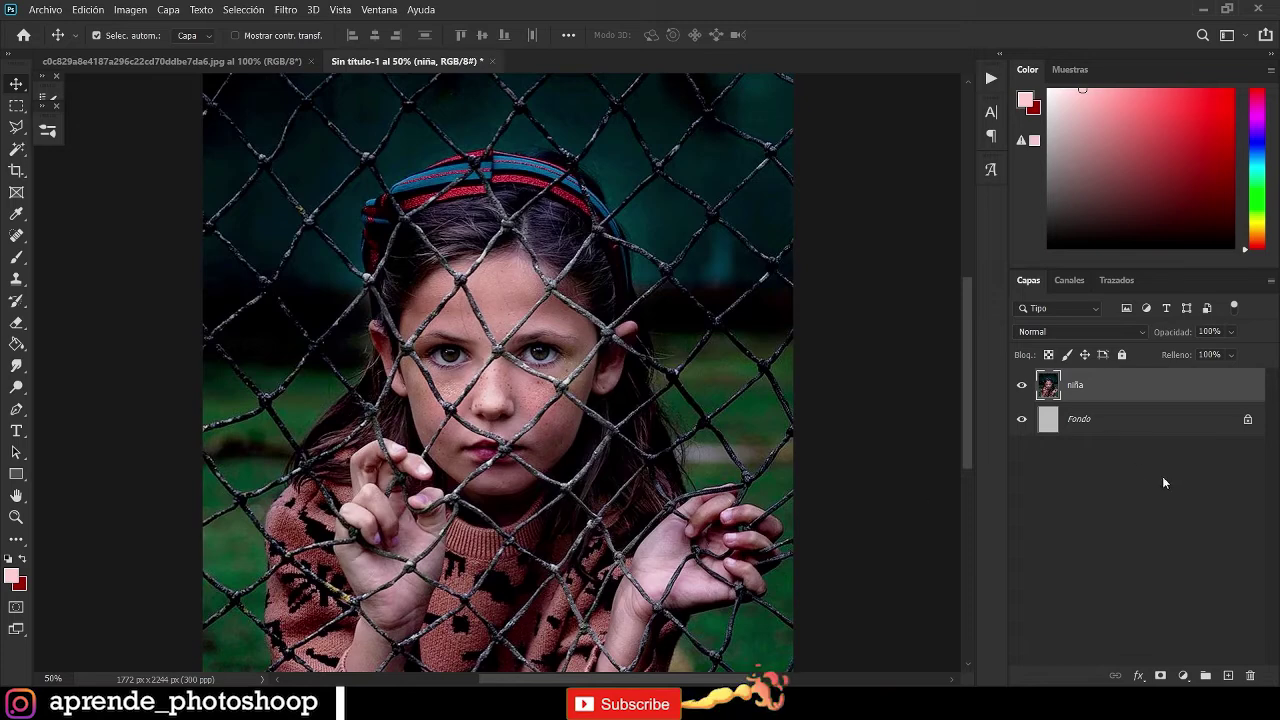
# Add a Brightness/Contrast adjustment above the niña layer with brightness -81 and contrast 23, and invert its mask to black.
pyautogui.click(1183, 676)
pyautogui.click(1184, 428)
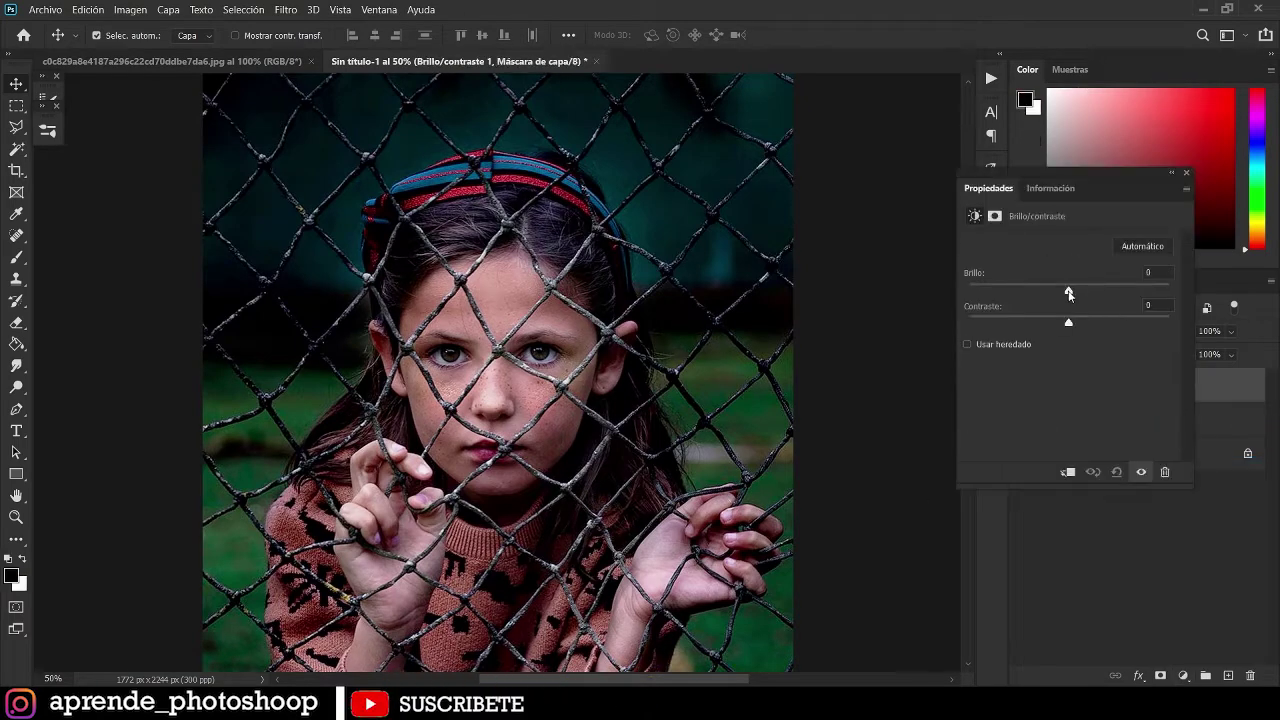
pyautogui.moveTo(1067, 291); pyautogui.dragTo(1095, 321)
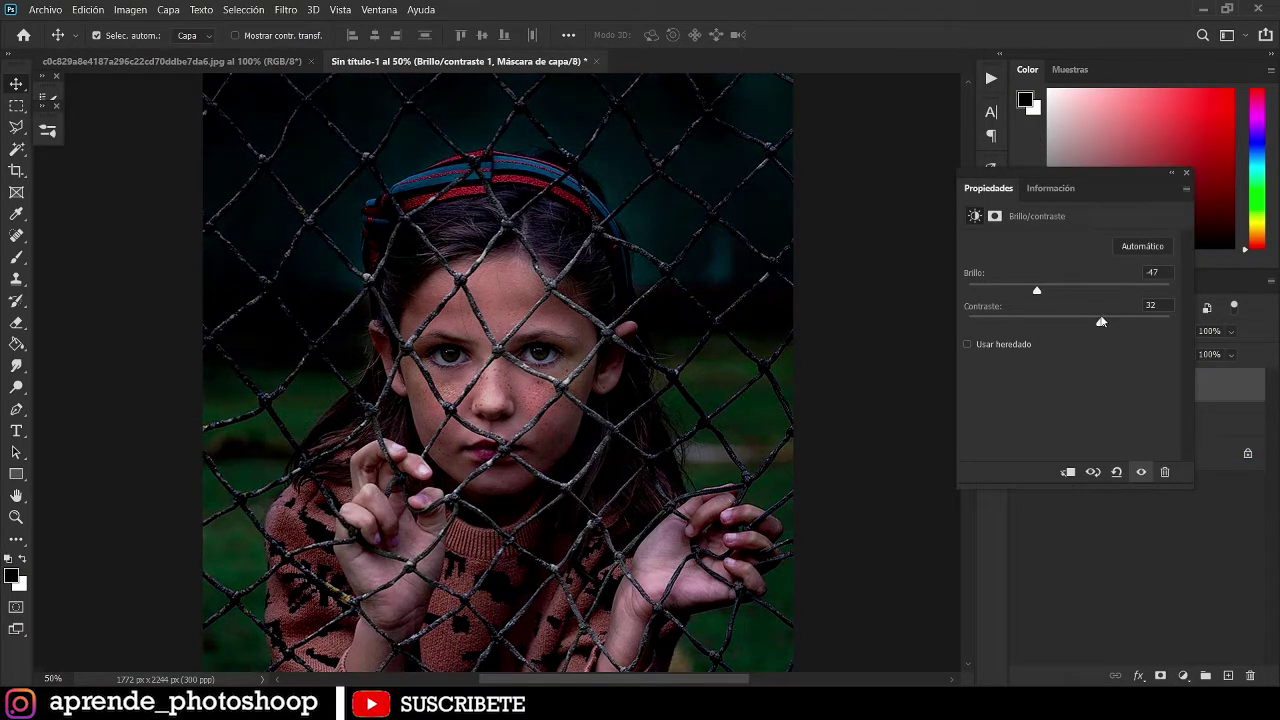
pyautogui.moveTo(1036, 290); pyautogui.dragTo(1015, 290)
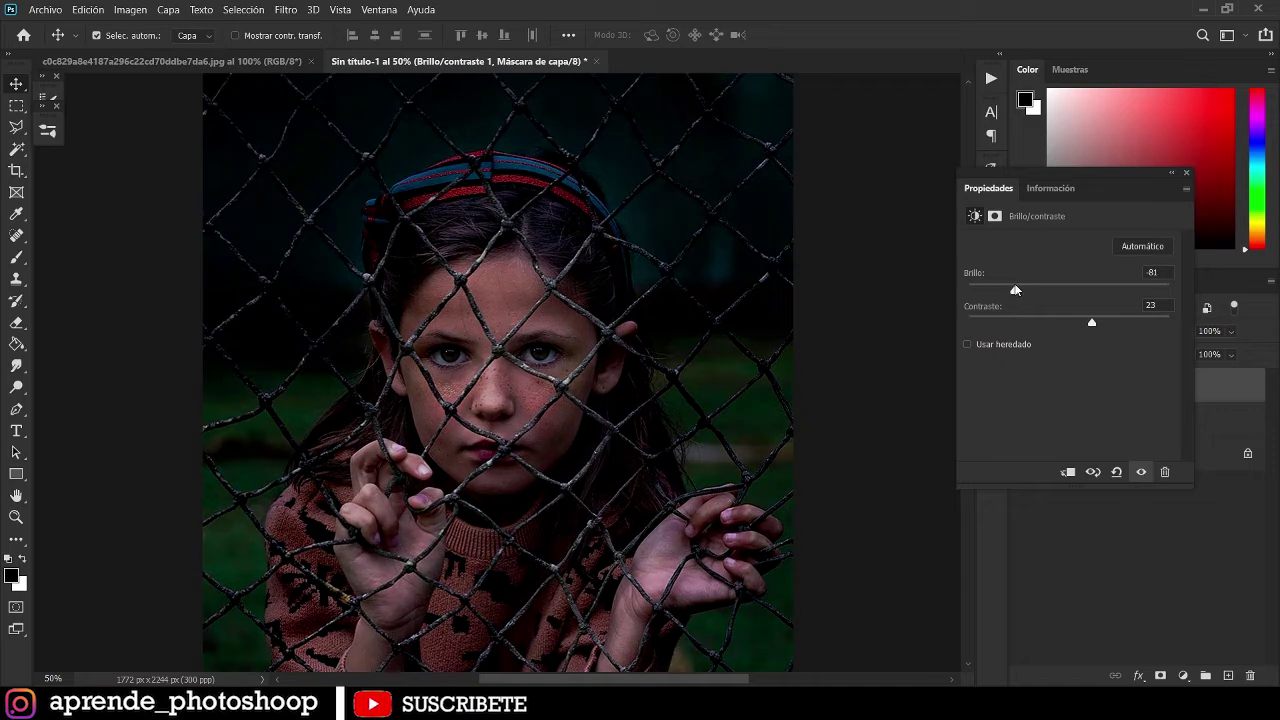
pyautogui.click(1186, 174)
pyautogui.hotkey('ctrl', 'i')
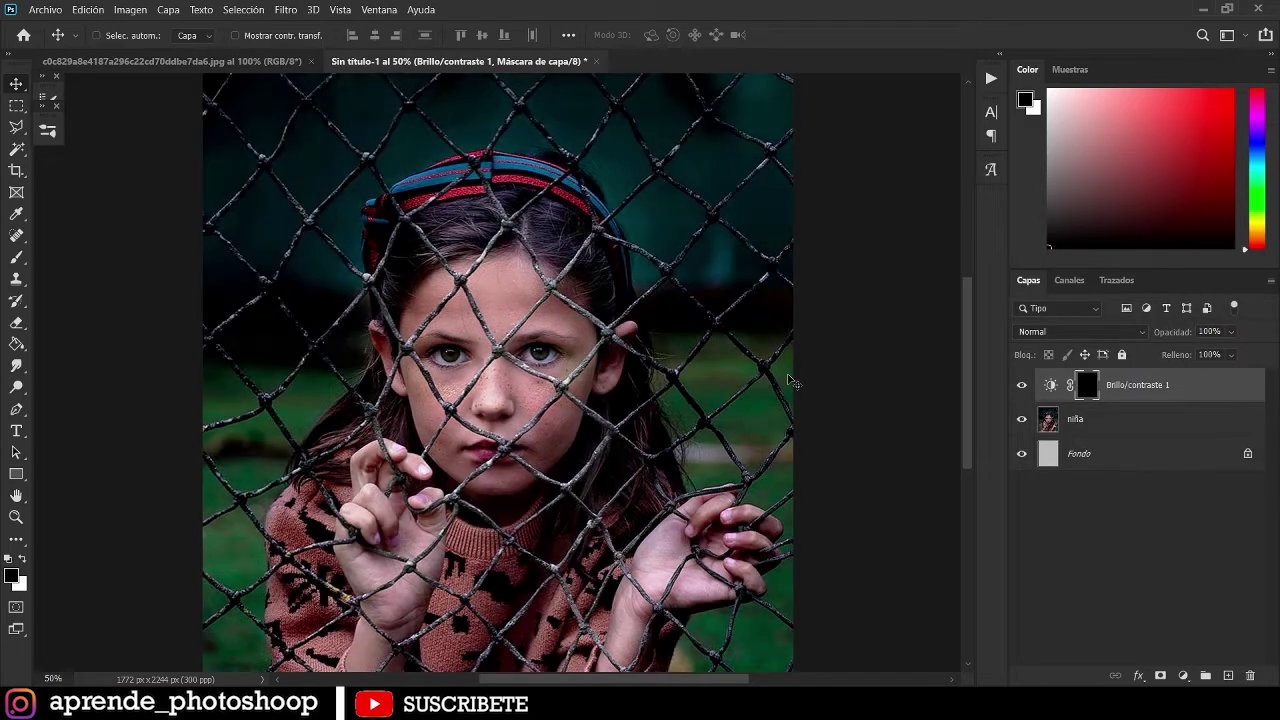
# Stretch the niña photo vertically until it fills the canvas from the upper to the lower edge.
pyautogui.hotkey('ctrl', '-')
pyautogui.hotkey('ctrl', '0')
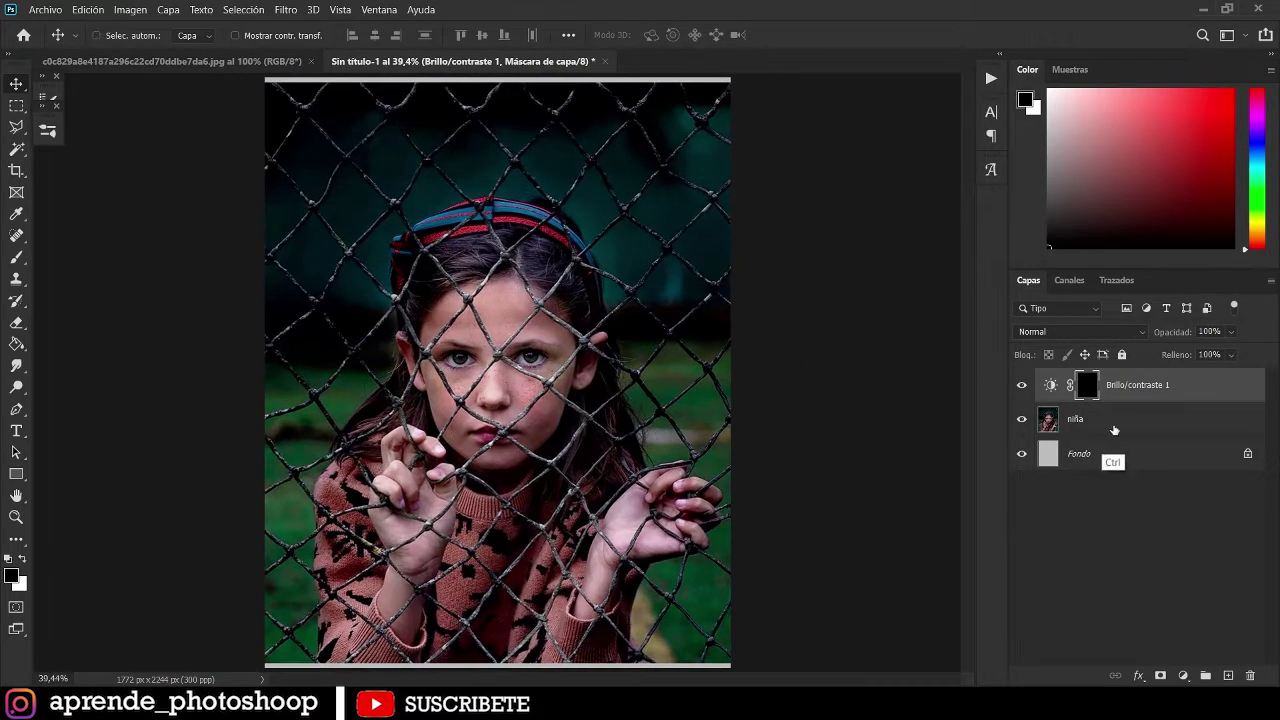
pyautogui.click(1095, 420)
pyautogui.hotkey('ctrl', 't')
pyautogui.moveTo(498, 82); pyautogui.dragTo(498, 77)
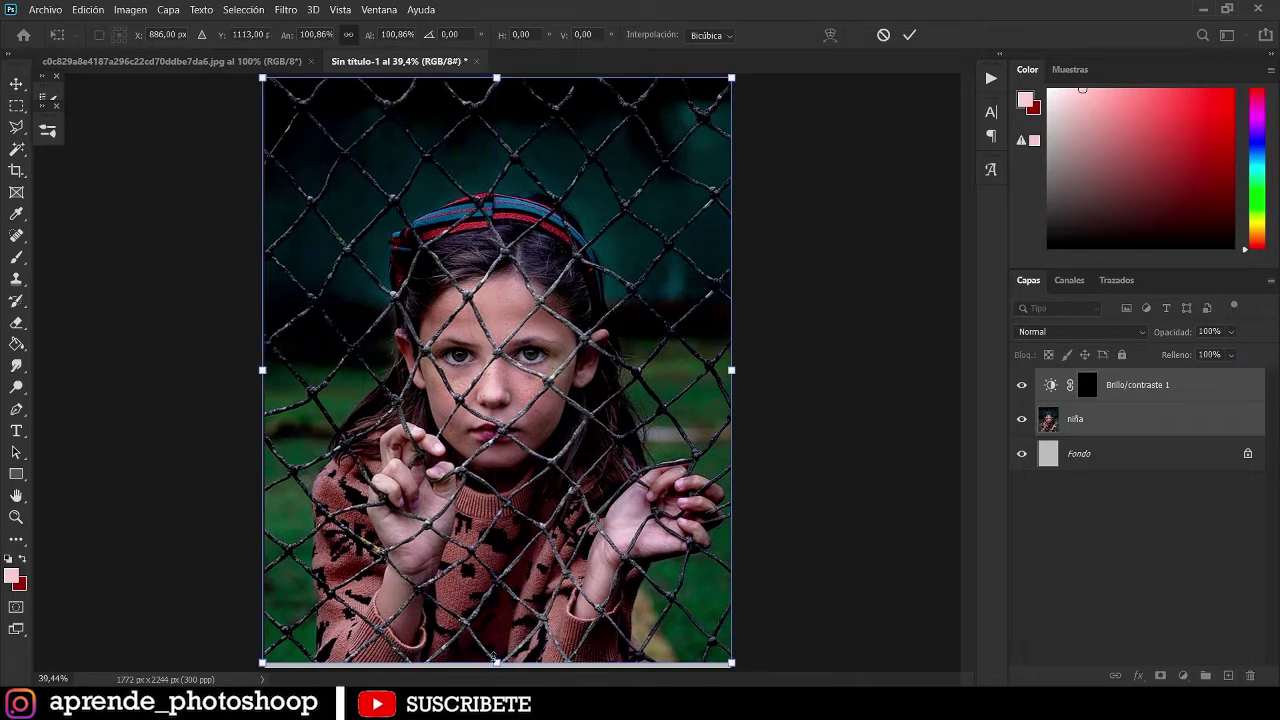
pyautogui.moveTo(498, 664); pyautogui.dragTo(499, 667)
pyautogui.press('Return')
# Brush white at 26% opacity on the Brillo/contraste 1 mask to darken the background, sweater and surroundings of the girl's face.
pyautogui.click(1087, 385)
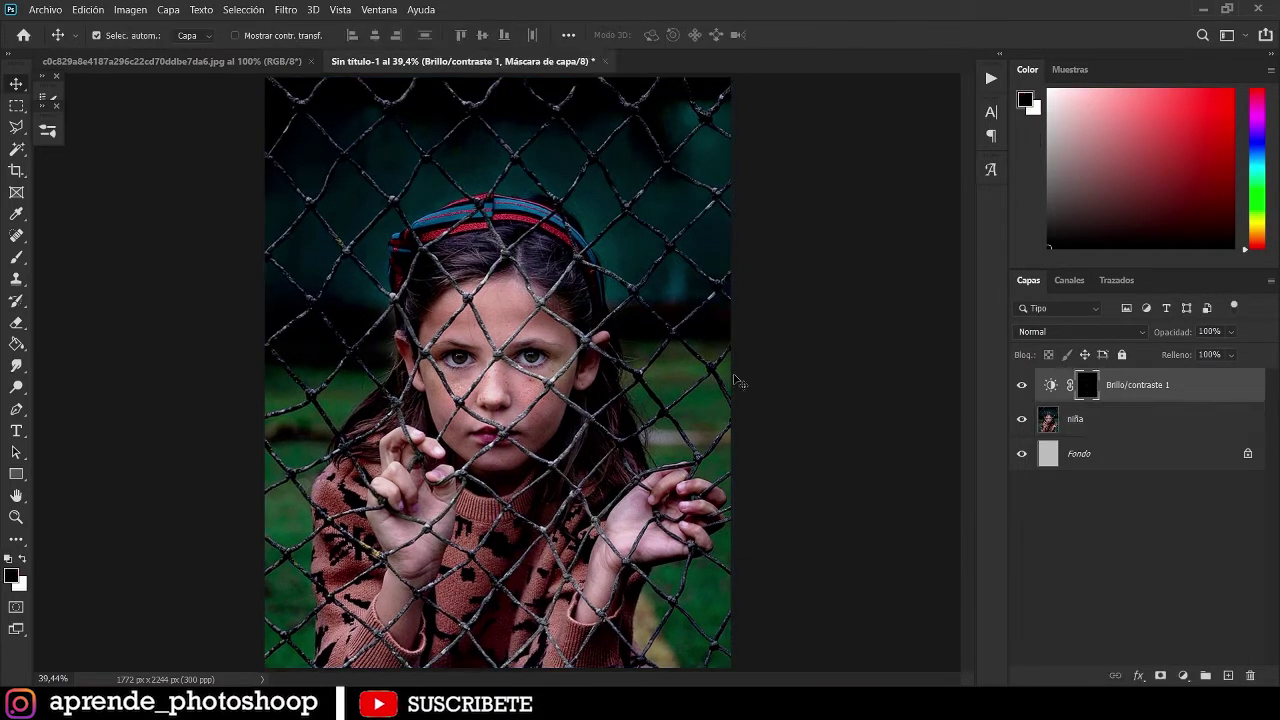
pyautogui.press('b')
pyautogui.press('d')
pyautogui.press('x')
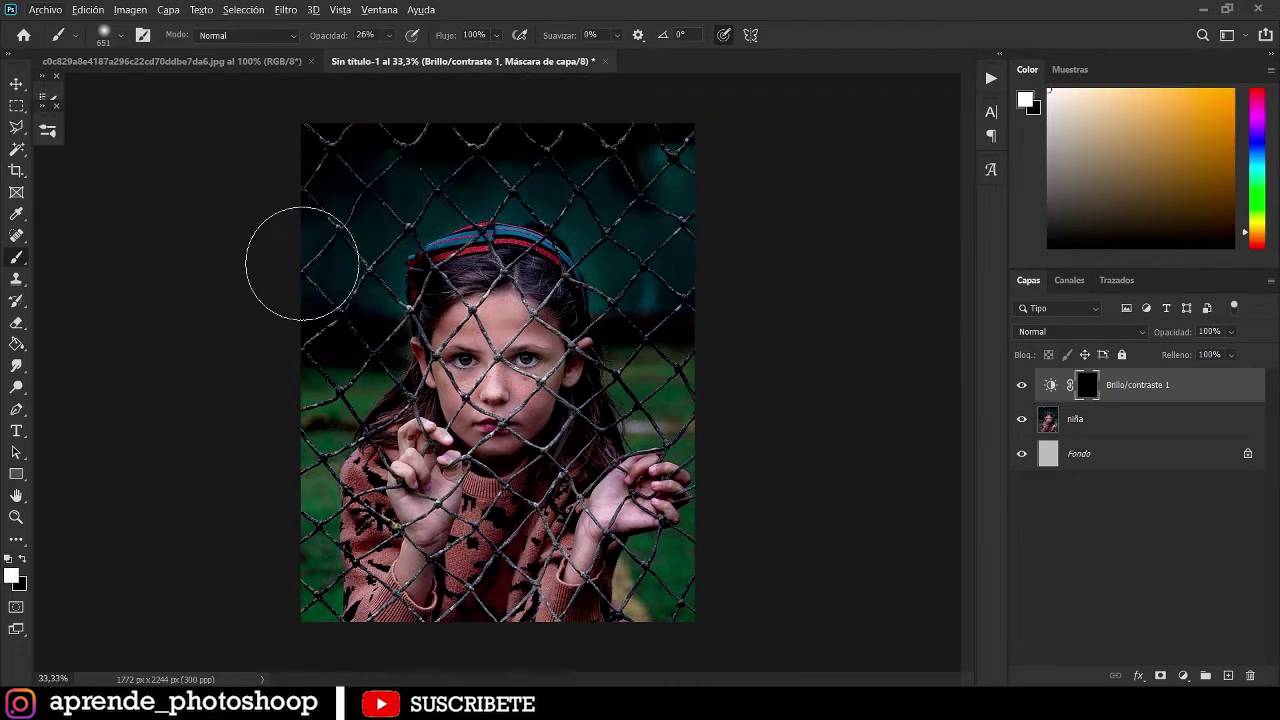
pyautogui.moveTo(303, 263)
pyautogui.mouseDown()
pyautogui.moveTo(272, 503)
pyautogui.moveTo(303, 348)
pyautogui.moveTo(280, 466)
pyautogui.moveTo(322, 560)
pyautogui.moveTo(379, 115)
pyautogui.moveTo(448, 84)
pyautogui.moveTo(748, 140)
pyautogui.moveTo(753, 229)
pyautogui.moveTo(722, 301)
pyautogui.moveTo(705, 257)
pyautogui.moveTo(688, 592)
pyautogui.moveTo(668, 540)
pyautogui.moveTo(611, 606)
pyautogui.moveTo(589, 576)
pyautogui.moveTo(545, 600)
pyautogui.mouseUp()
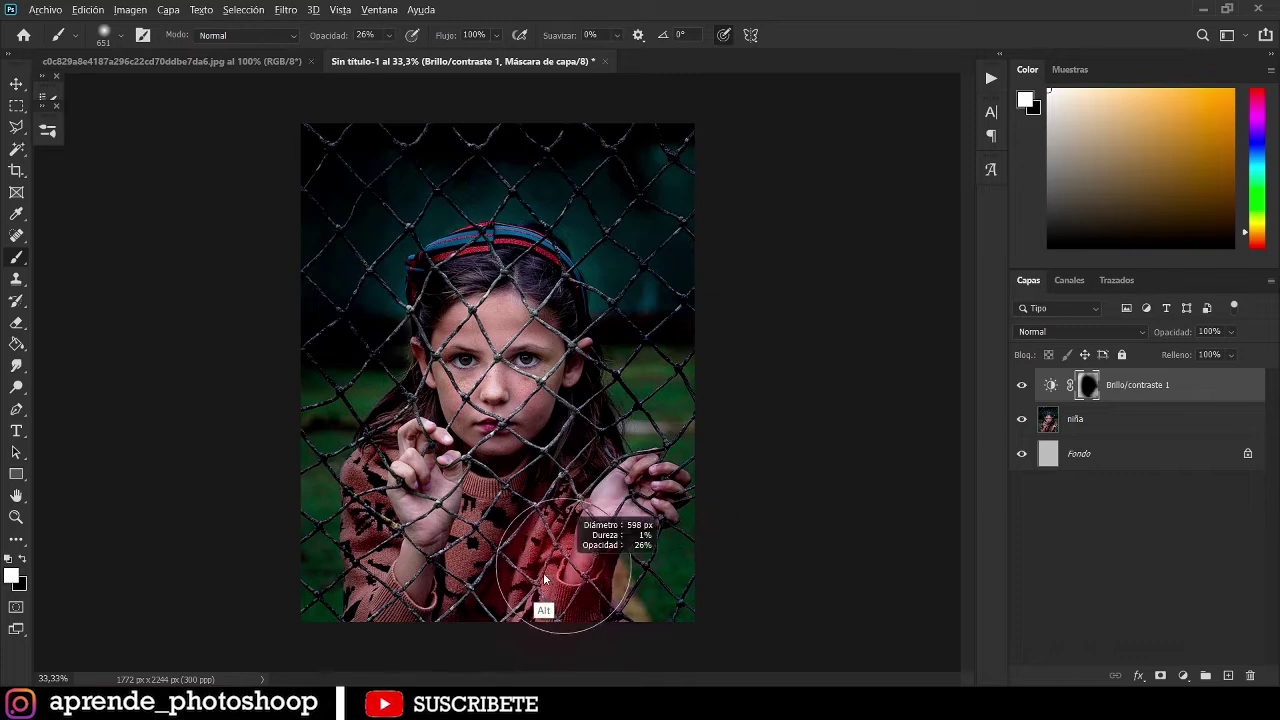
pyautogui.moveTo(429, 545)
pyautogui.mouseDown()
pyautogui.moveTo(415, 374)
pyautogui.moveTo(371, 340)
pyautogui.moveTo(532, 248)
pyautogui.moveTo(504, 282)
pyautogui.moveTo(467, 422)
pyautogui.moveTo(437, 380)
pyautogui.mouseUp()
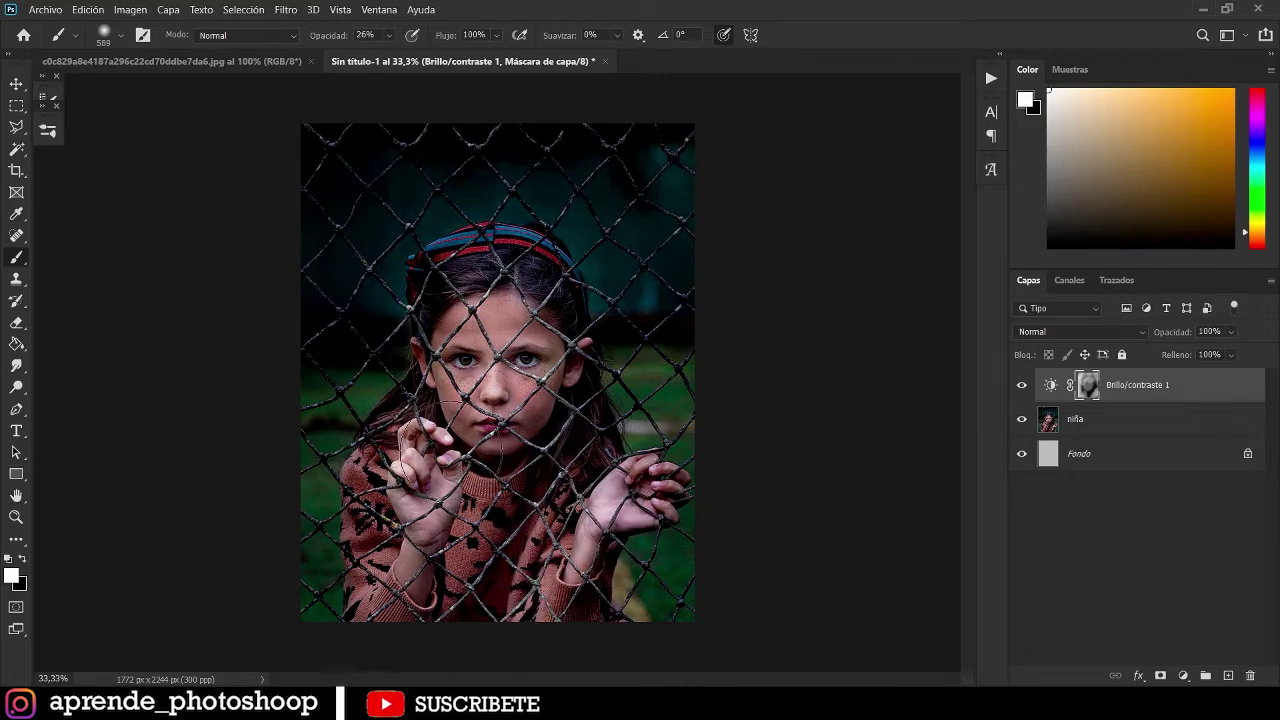
pyautogui.moveTo(505, 297); pyautogui.dragTo(443, 481)
# Brush black at 26% opacity on the Brillo/contraste 1 mask over the forehead, nose, cheeks and mouth to lift the darkening.
pyautogui.hotkey('ctrl', '+')
pyautogui.hotkey('ctrl', '+')
pyautogui.press('x')
pyautogui.keyDown('alt'); pyautogui.rightClick(528, 322); pyautogui.keyUp('alt')
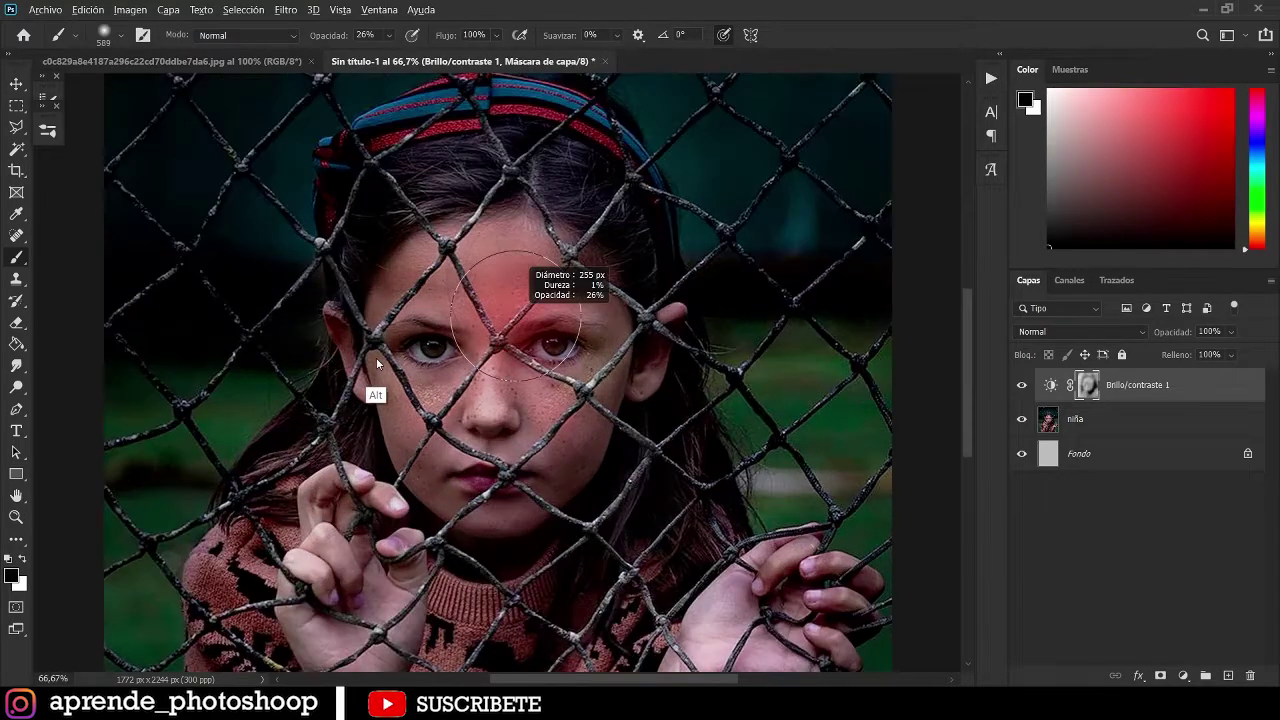
pyautogui.moveTo(506, 284)
pyautogui.mouseDown()
pyautogui.moveTo(462, 262)
pyautogui.moveTo(544, 280)
pyautogui.moveTo(450, 292)
pyautogui.moveTo(483, 262)
pyautogui.mouseUp()
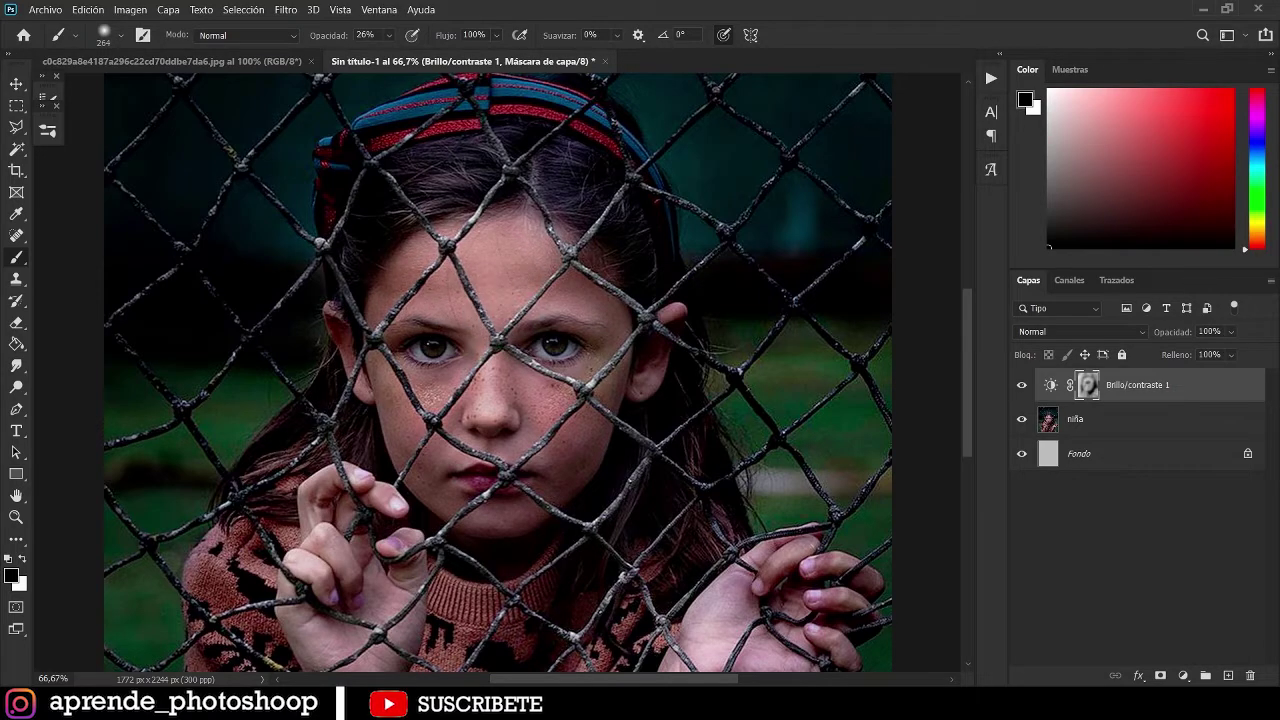
pyautogui.keyDown('alt'); pyautogui.rightClick(562, 307); pyautogui.keyUp('alt')
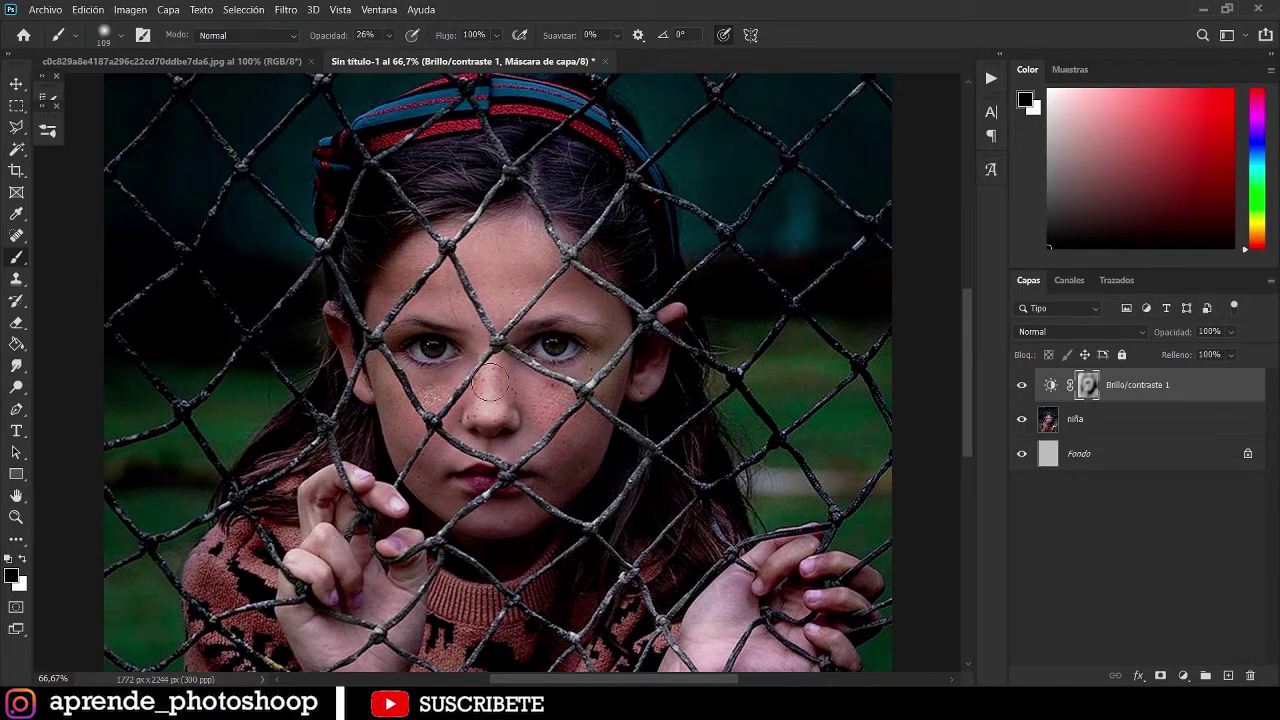
pyautogui.press('alt')
pyautogui.keyDown('alt'); pyautogui.rightClick(547, 390); pyautogui.keyUp('alt')
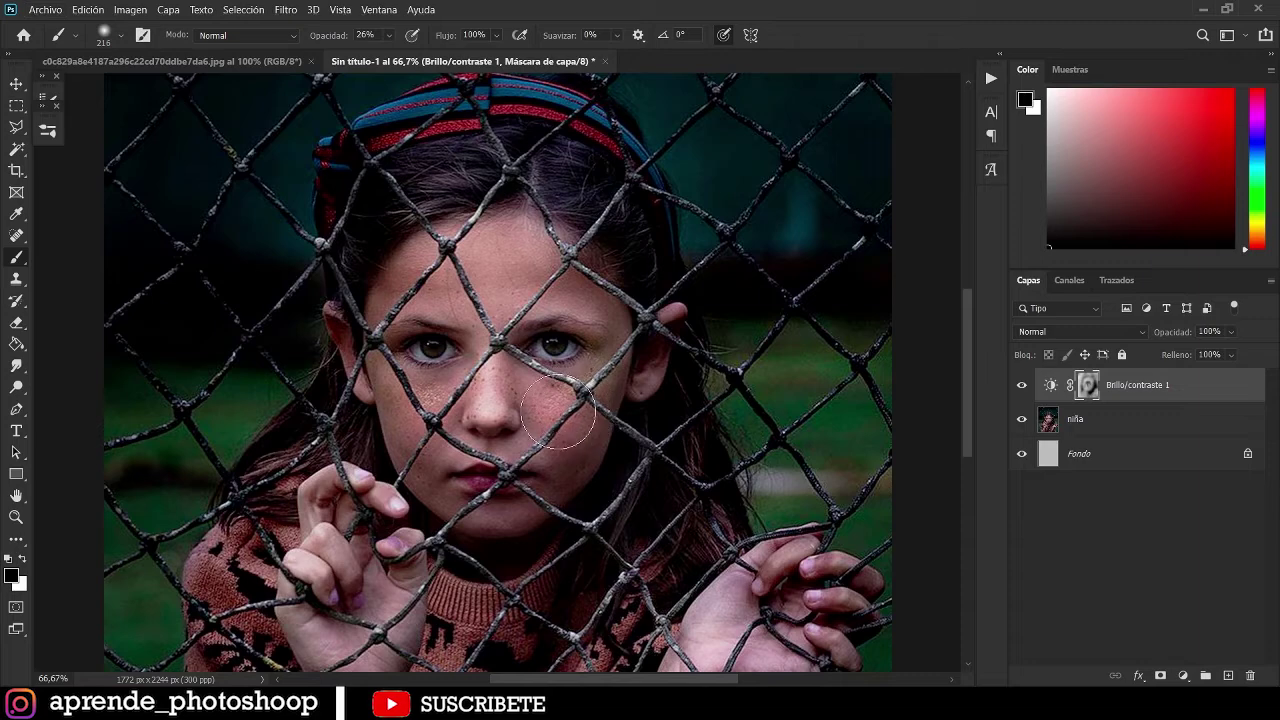
pyautogui.keyDown('alt'); pyautogui.rightClick(490, 508); pyautogui.keyUp('alt')
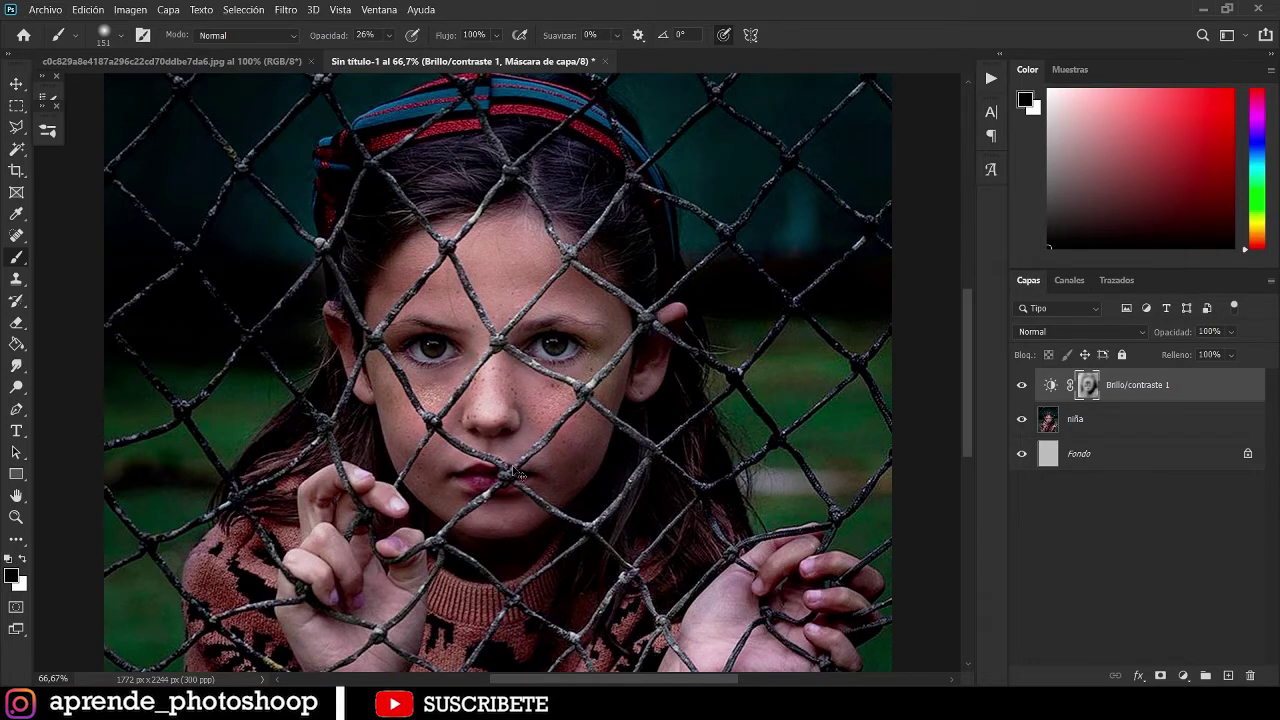
# Add a second Brightness/Contrast adjustment directly above niña with brightness 34 and contrast -2, and invert its mask to black.
pyautogui.hotkey('ctrl', '0')
pyautogui.press('v')
pyautogui.click(1100, 420)
pyautogui.click(1180, 678)
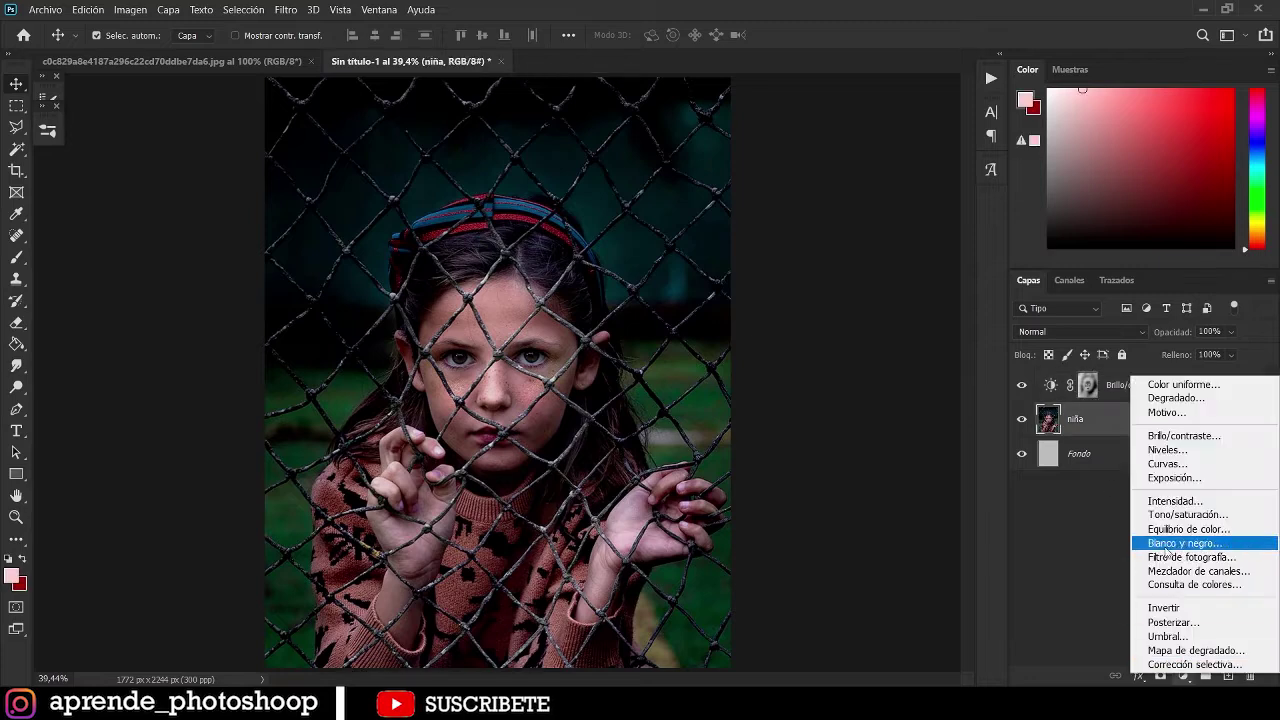
pyautogui.click(1150, 442)
pyautogui.moveTo(1068, 288); pyautogui.dragTo(1091, 289)
pyautogui.moveTo(1068, 322); pyautogui.dragTo(994, 324)
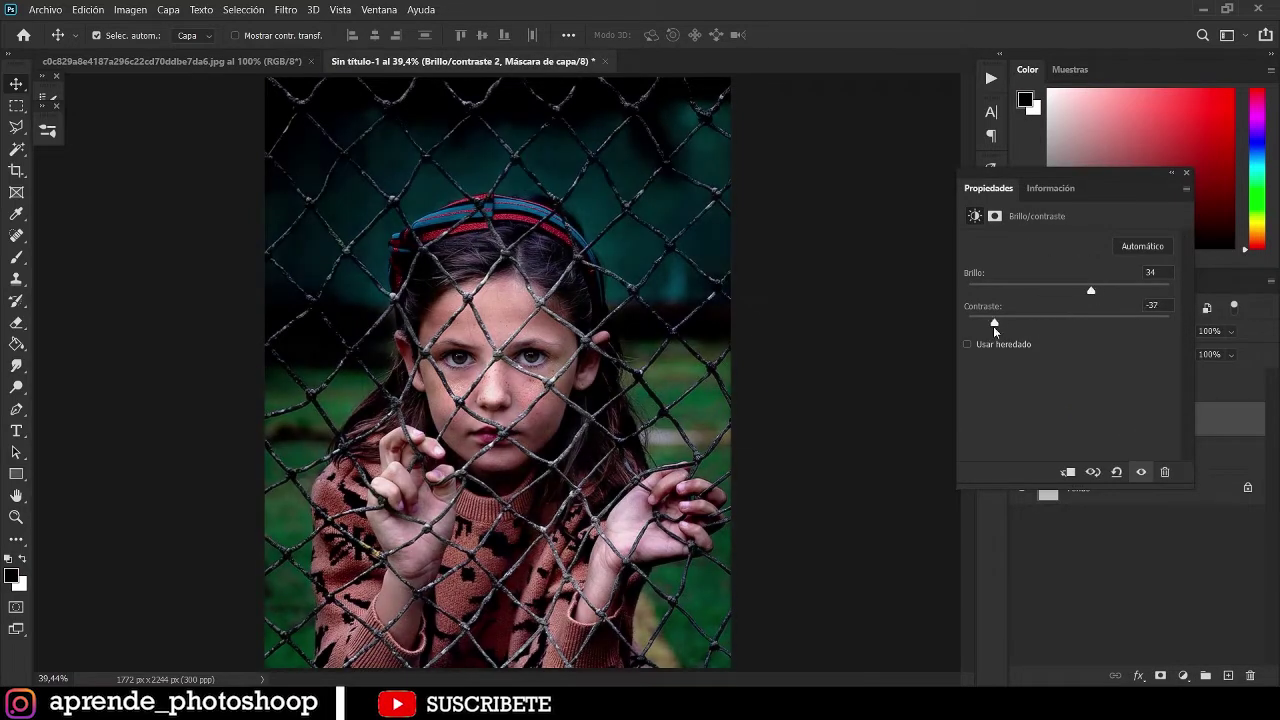
pyautogui.moveTo(1090, 320); pyautogui.dragTo(995, 320)
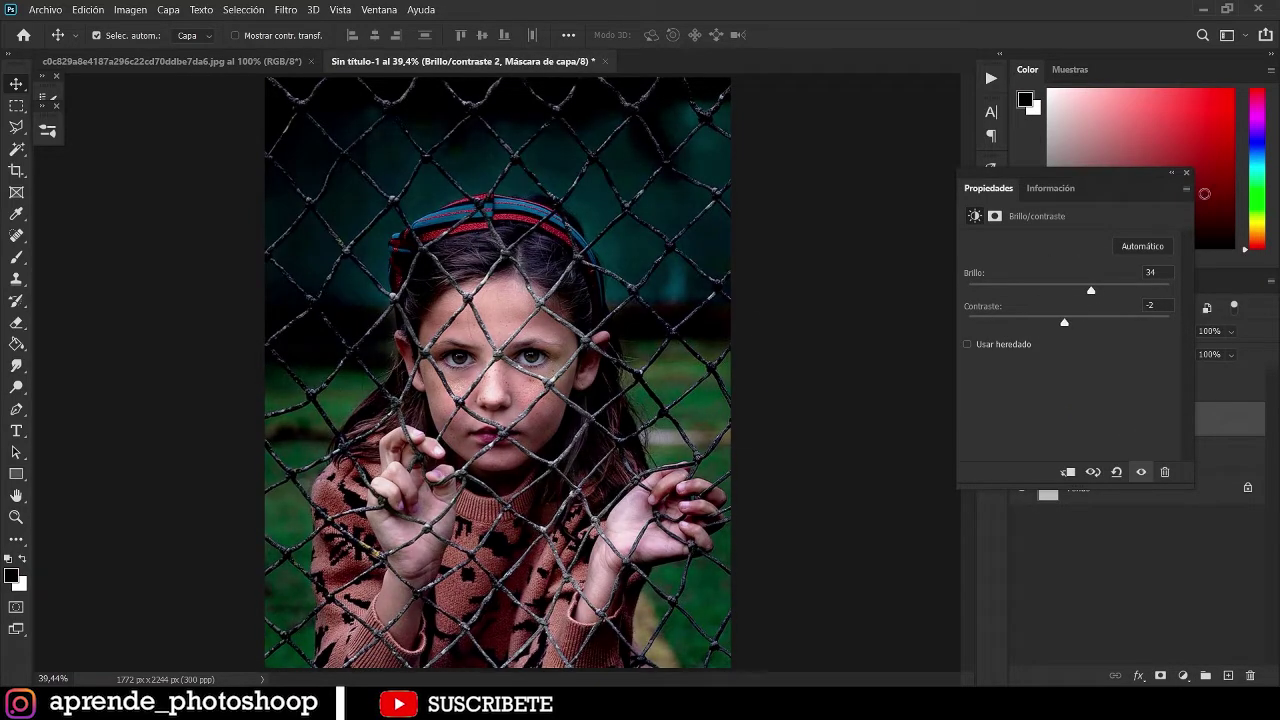
pyautogui.click(1187, 173)
pyautogui.hotkey('ctrl', 'i')
# Brush white at 26% opacity on the Brillo/contraste 2 mask to brighten the forehead, eyes, nose and cheeks.
pyautogui.hotkey('ctrl', '+')
pyautogui.hotkey('ctrl', '+')
pyautogui.press('b')
pyautogui.moveTo(446, 261); pyautogui.dragTo(560, 270)
pyautogui.press('x')
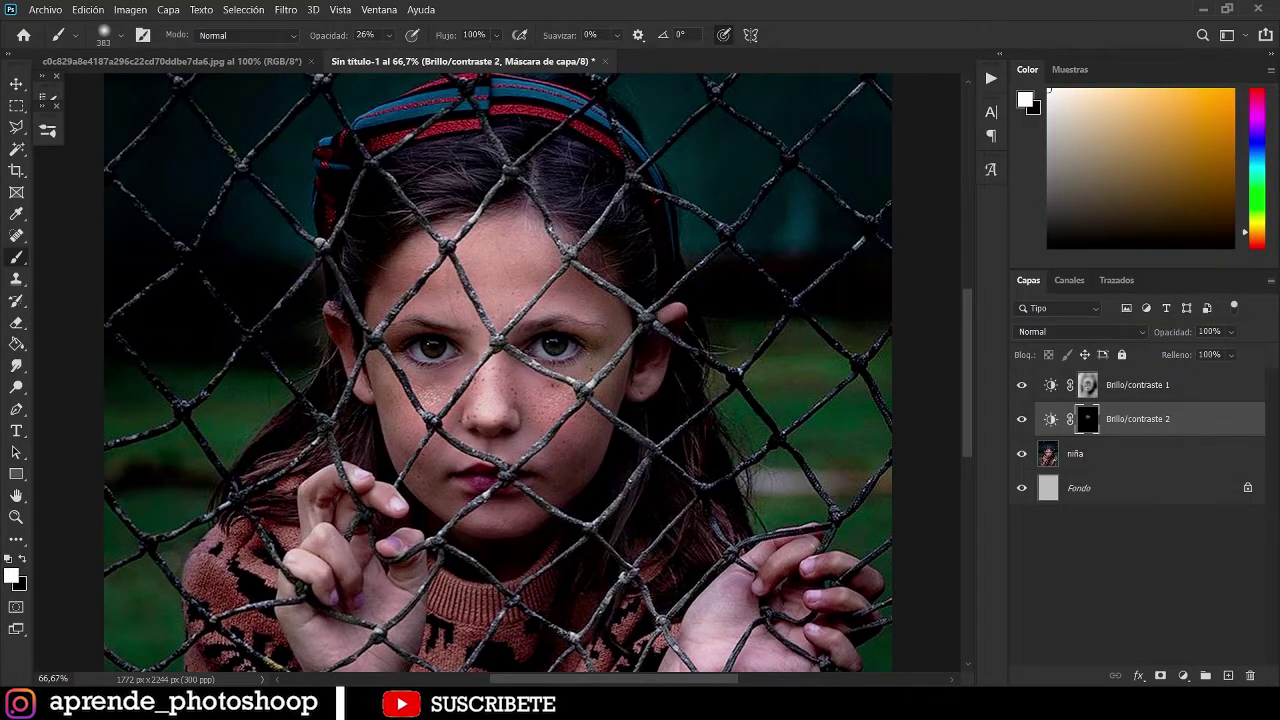
pyautogui.moveTo(556, 371)
pyautogui.mouseDown()
pyautogui.moveTo(441, 371)
pyautogui.moveTo(448, 361)
pyautogui.mouseUp()
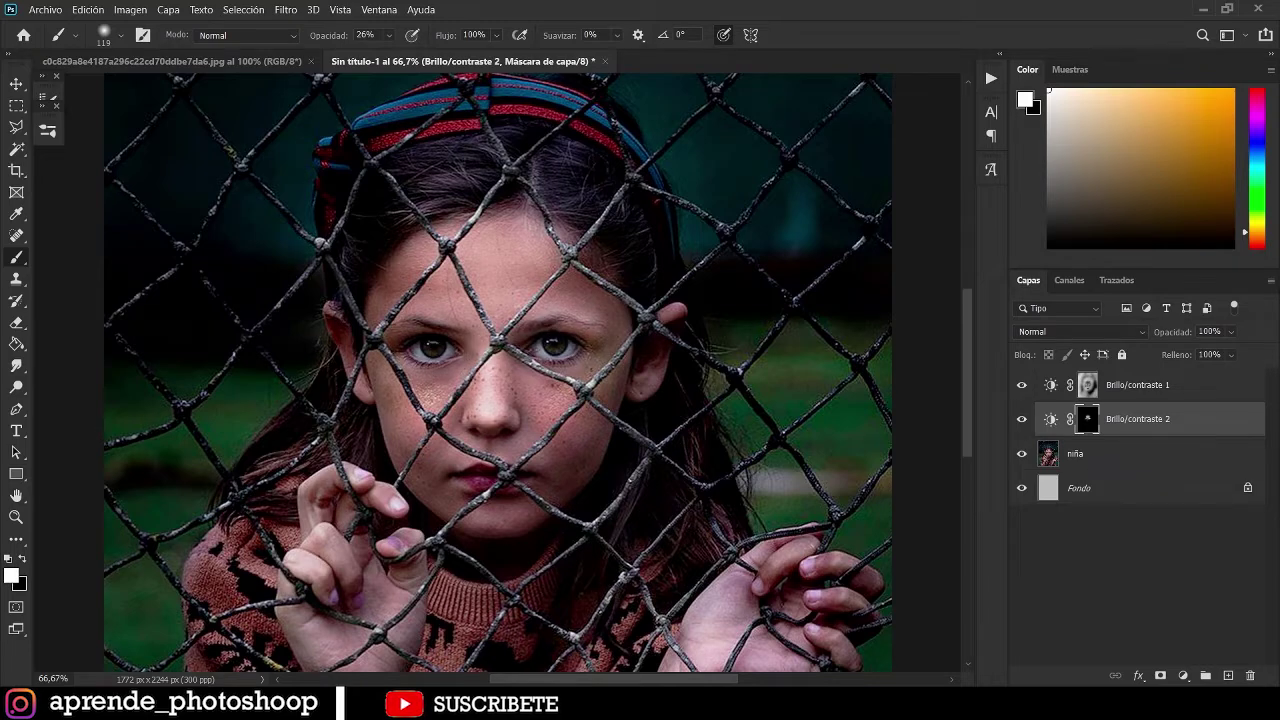
pyautogui.moveTo(530, 425); pyautogui.dragTo(590, 440)
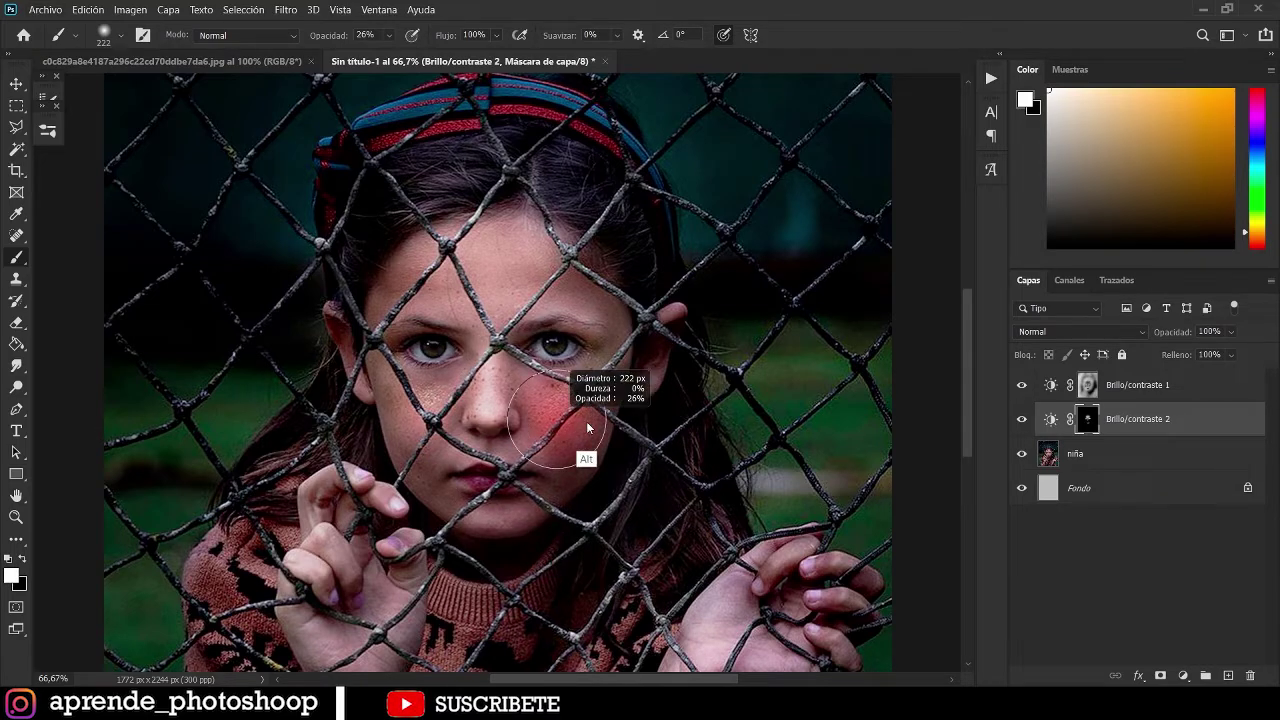
# Brush black at 49% opacity on the Brillo/contraste 2 mask over the net ropes crossing the face.
pyautogui.press('x')
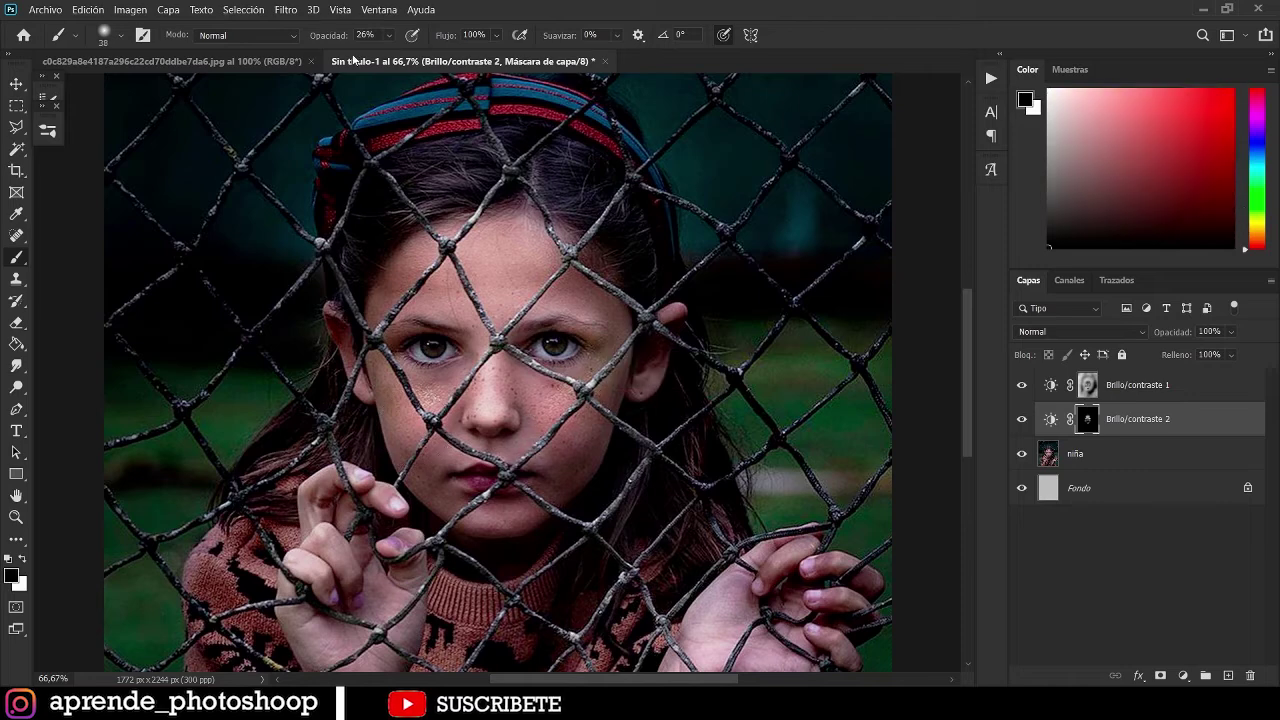
pyautogui.moveTo(323, 36); pyautogui.dragTo(345, 36)
pyautogui.moveTo(579, 407); pyautogui.dragTo(588, 406)
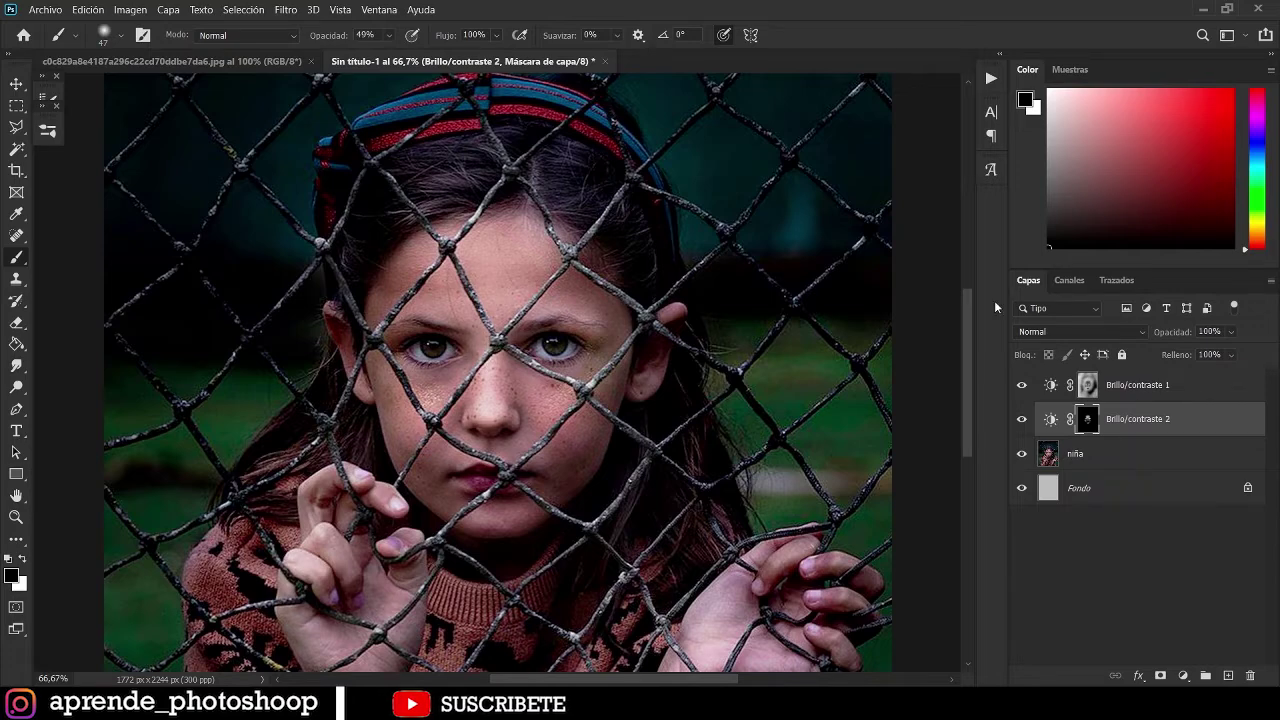
# Brush white at 49% opacity on the Brillo/contraste 1 mask along the net ropes crossing the face to darken them.
pyautogui.click(1088, 385)
pyautogui.press('x')
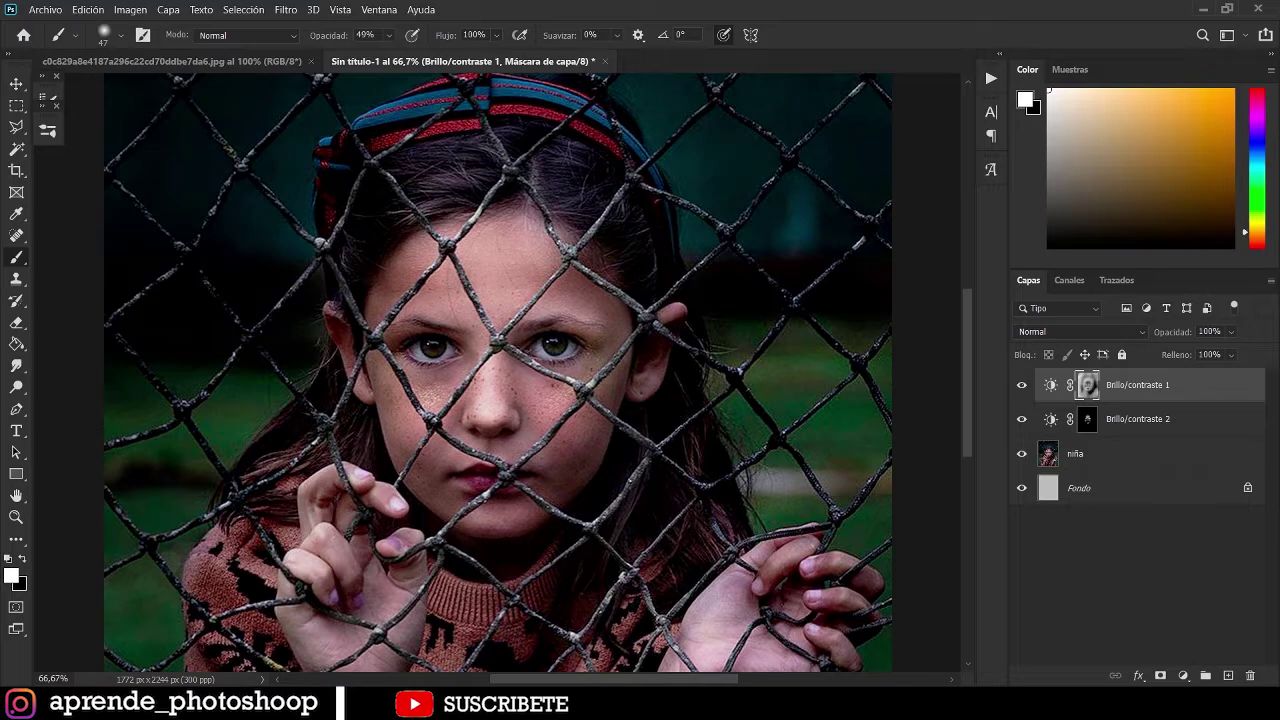
pyautogui.moveTo(465, 284); pyautogui.dragTo(482, 314)
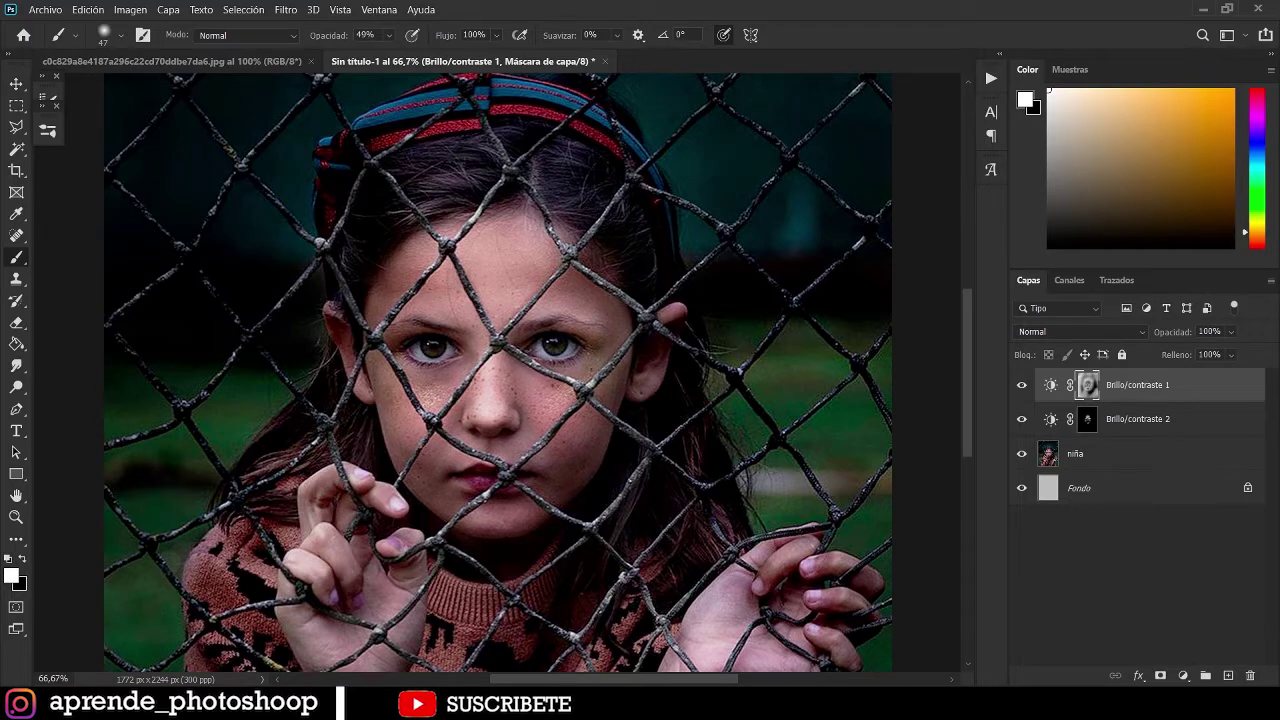
pyautogui.moveTo(462, 238); pyautogui.dragTo(518, 164)
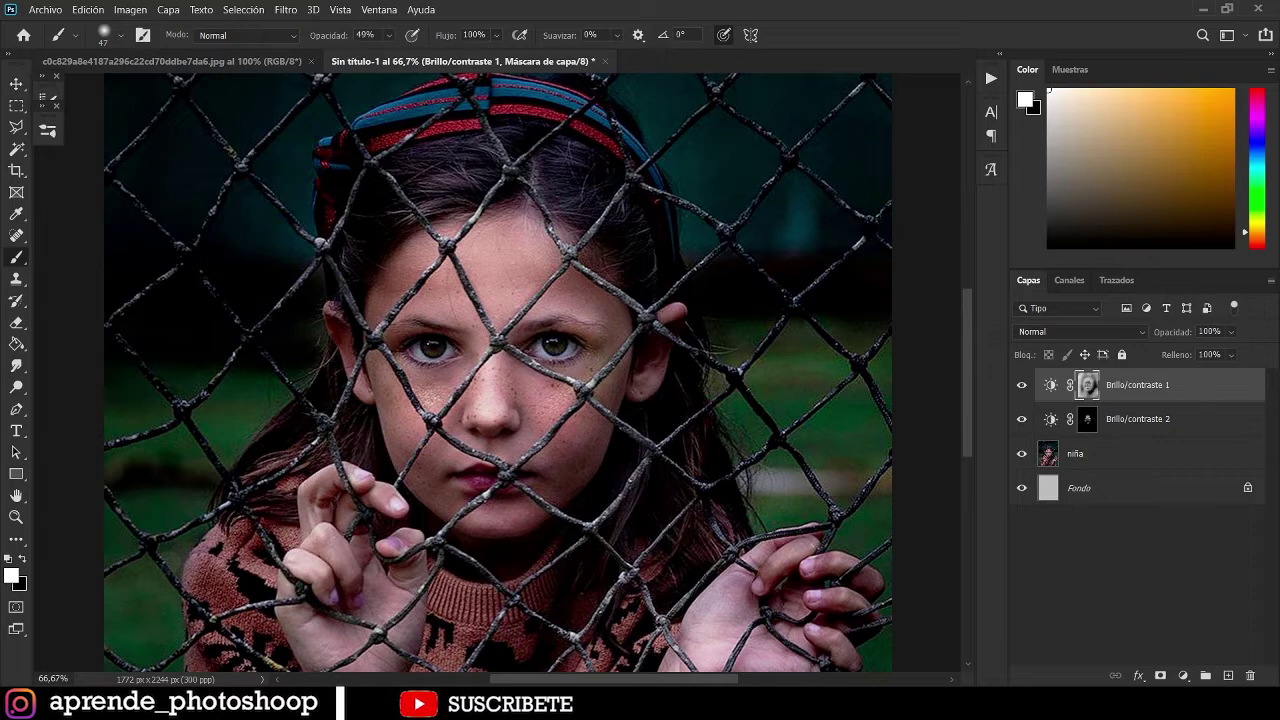
pyautogui.hotkey('ctrl', '0')
pyautogui.press('v')
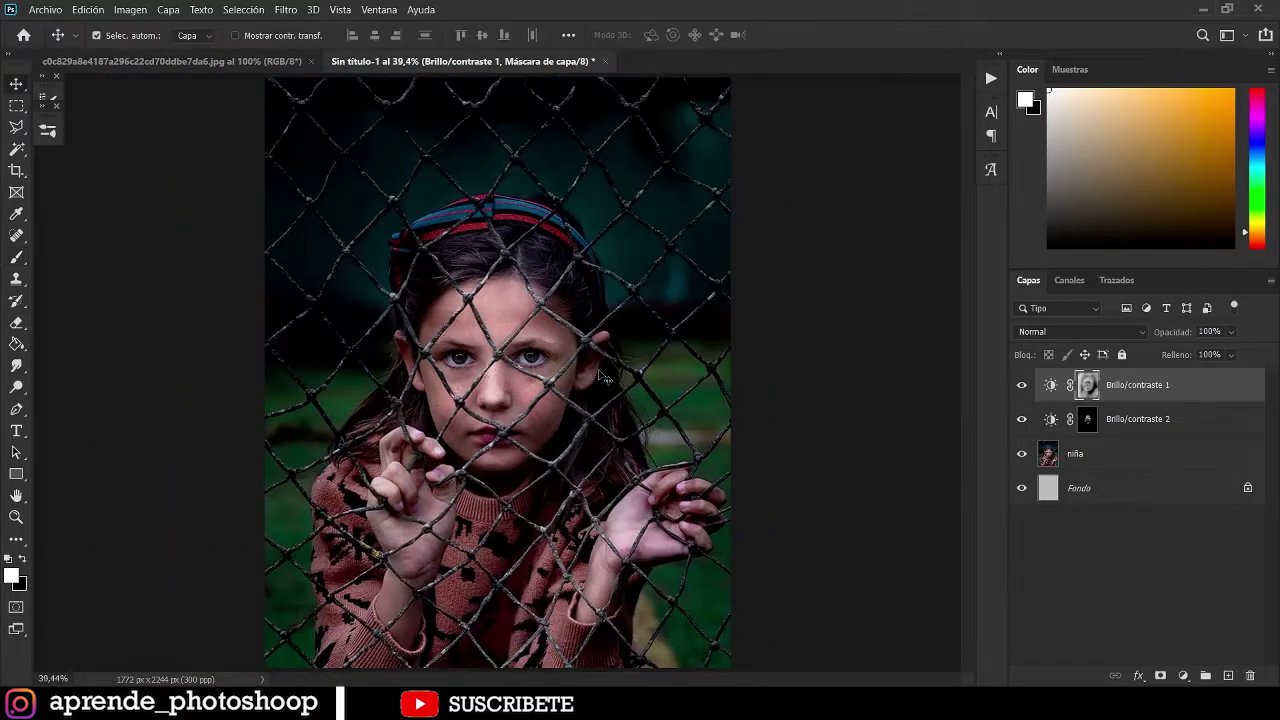
# Clip both Brightness/Contrast adjustment layers to the niña layer.
pyautogui.click(1088, 453)
pyautogui.click(1150, 386)
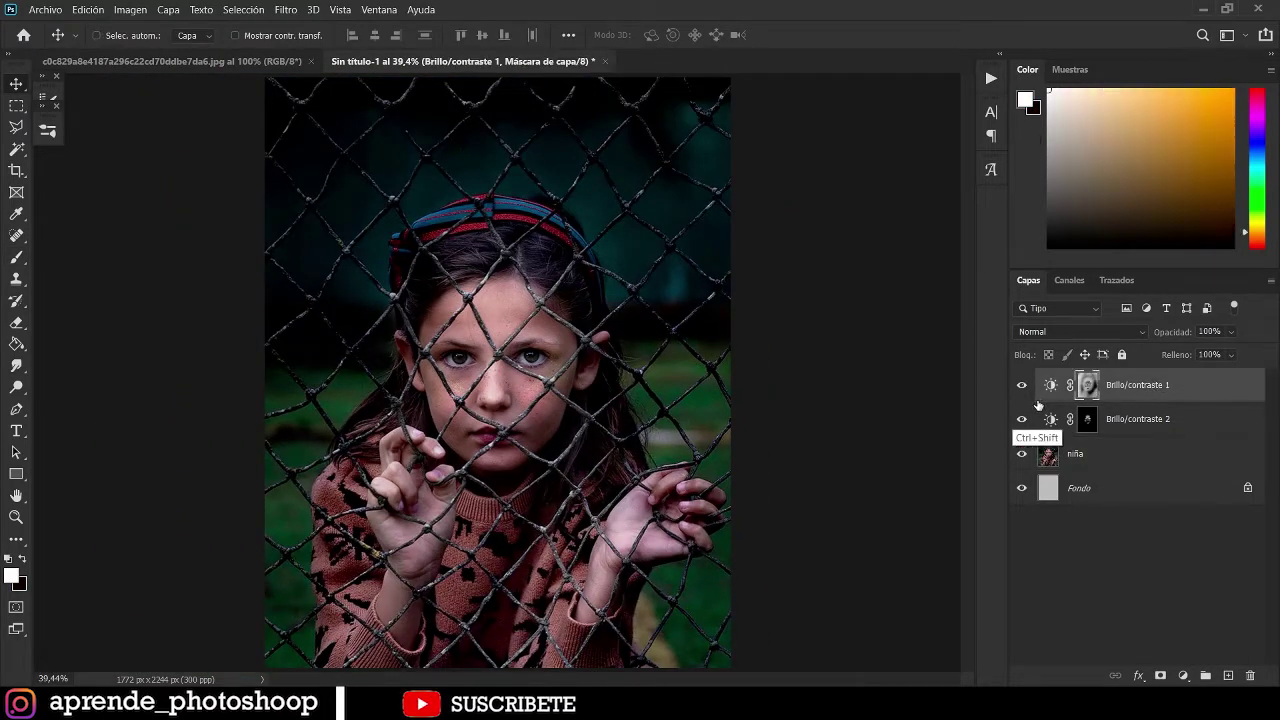
pyautogui.hotkey('ctrl', '+')
pyautogui.hotkey('ctrl', '+')
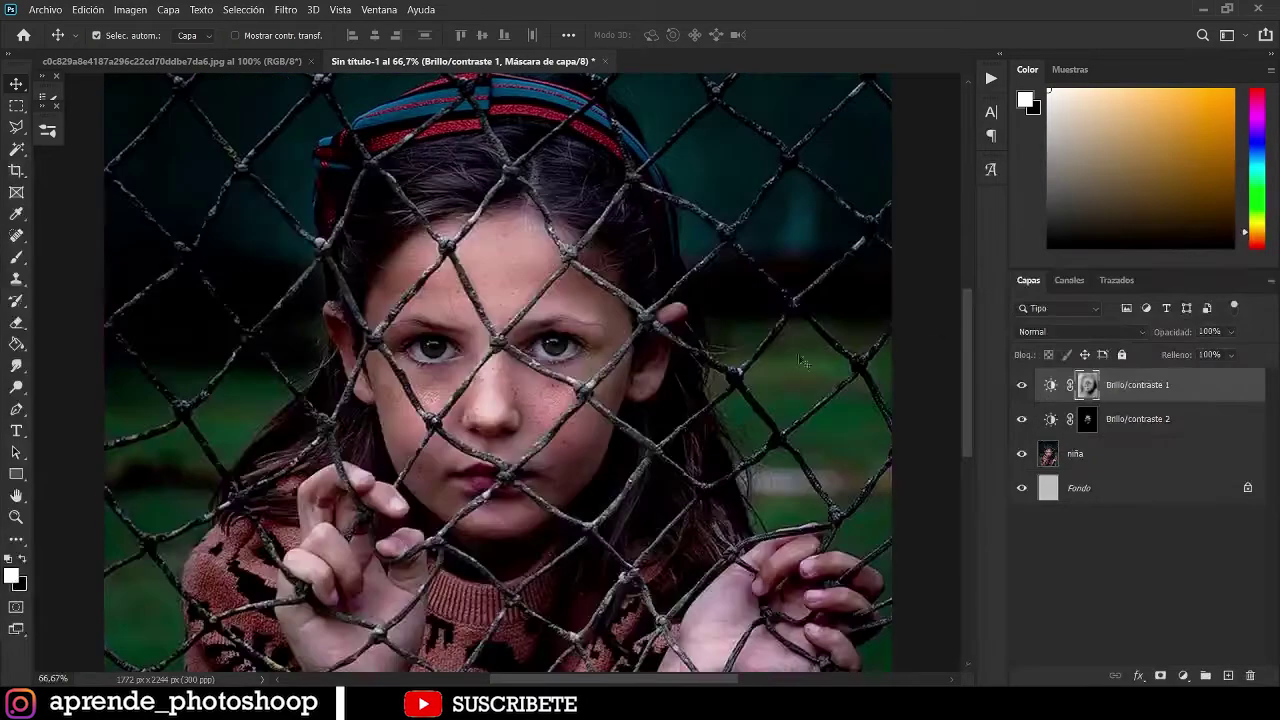
pyautogui.click(1090, 458)
pyautogui.click(1111, 426)
pyautogui.hotkey('ctrl', 'alt', 'g')
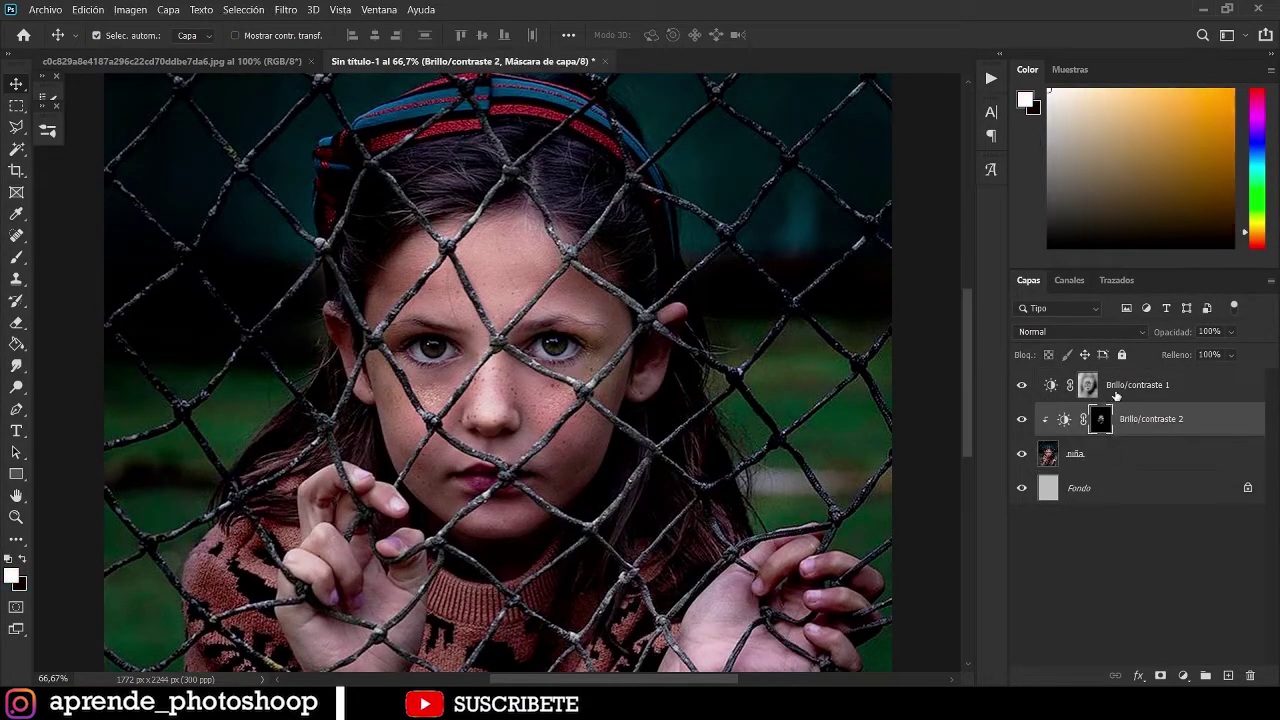
pyautogui.click(1116, 393)
pyautogui.hotkey('ctrl', 'alt', 'g')
# Add a layer mask to niña and lasso the net opening around the ear and hair on the image's left side.
pyautogui.click(1097, 458)
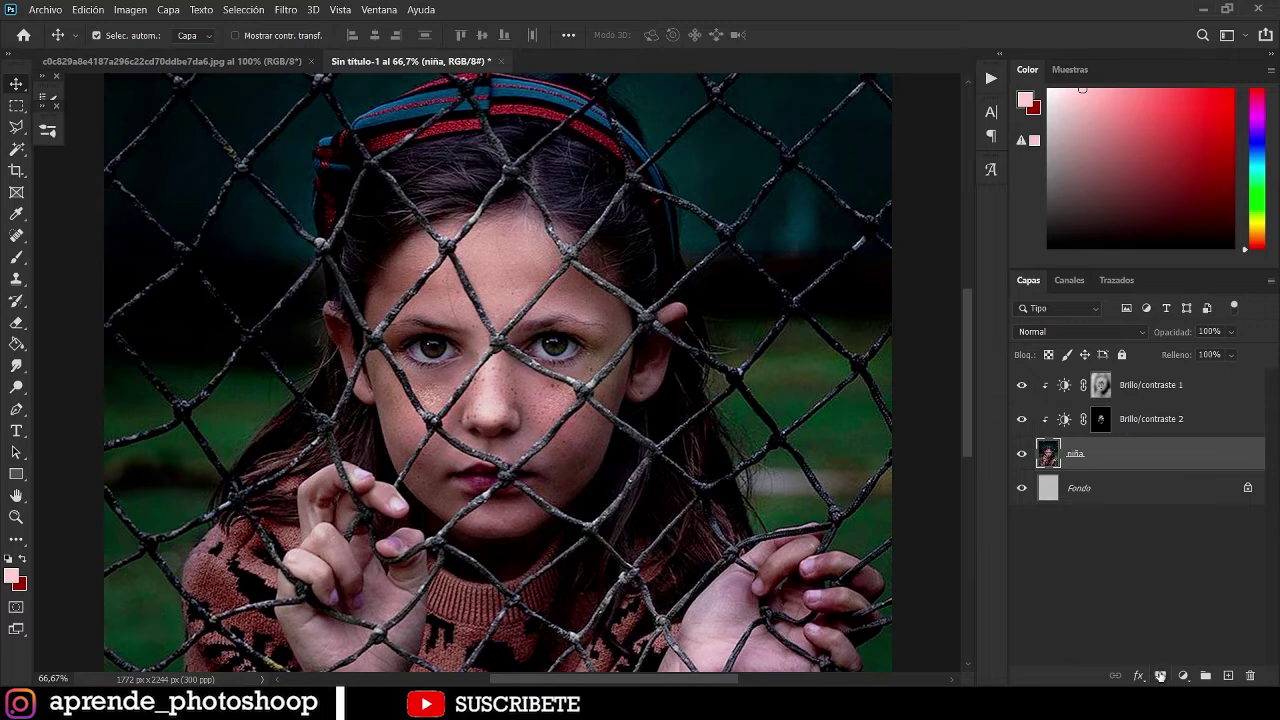
pyautogui.click(1160, 676)
pyautogui.hotkey('ctrl', '+')
pyautogui.moveTo(342, 302); pyautogui.dragTo(641, 403)
pyautogui.press('l')
pyautogui.rightClick(18, 132)
pyautogui.click(98, 127)
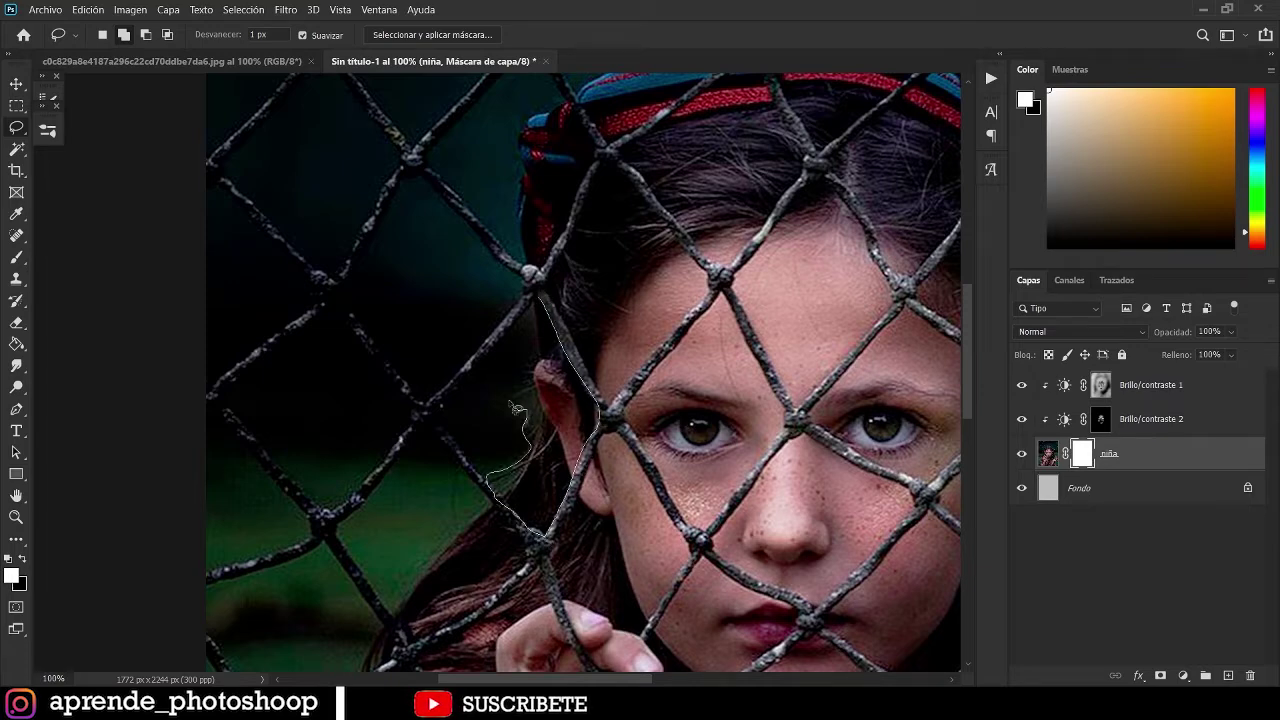
pyautogui.moveTo(540, 322); pyautogui.dragTo(538, 318)
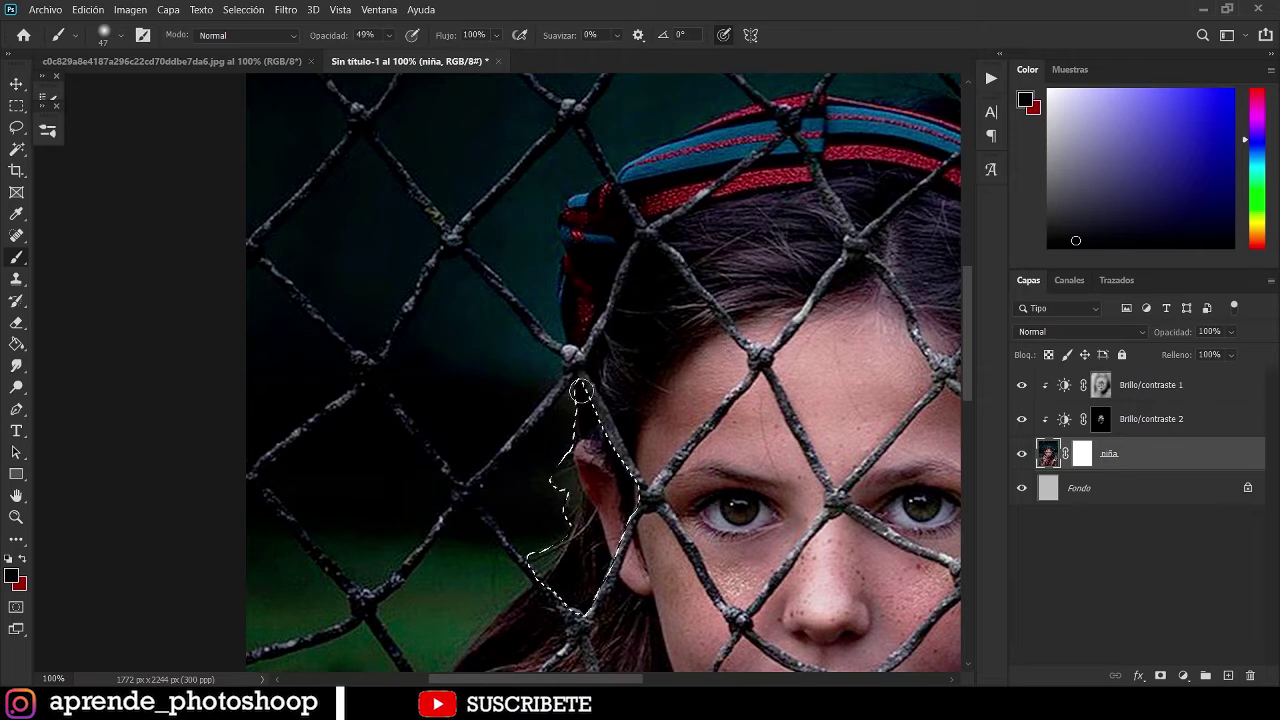
# Clone the dark background over the ear and hair inside the selected net opening with the Clone Stamp.
pyautogui.press('s')
pyautogui.keyDown('alt'); pyautogui.click(537, 472); pyautogui.keyUp('alt')
pyautogui.moveTo(602, 430)
pyautogui.mouseDown()
pyautogui.moveTo(615, 459)
pyautogui.moveTo(588, 520)
pyautogui.moveTo(586, 475)
pyautogui.moveTo(598, 523)
pyautogui.moveTo(574, 538)
pyautogui.mouseUp()
pyautogui.keyDown('alt'); pyautogui.click(537, 480); pyautogui.keyUp('alt')
# Clone the green and dark background over the lower part of the selected ear opening, and deselect it.
pyautogui.keyDown('alt'); pyautogui.click(453, 583); pyautogui.keyUp('alt')
pyautogui.moveTo(541, 580); pyautogui.dragTo(603, 568)
pyautogui.hotkey('ctrl', 'z')
pyautogui.keyDown('alt'); pyautogui.click(443, 597); pyautogui.keyUp('alt')
pyautogui.keyDown('alt'); pyautogui.click(526, 523); pyautogui.keyUp('alt')
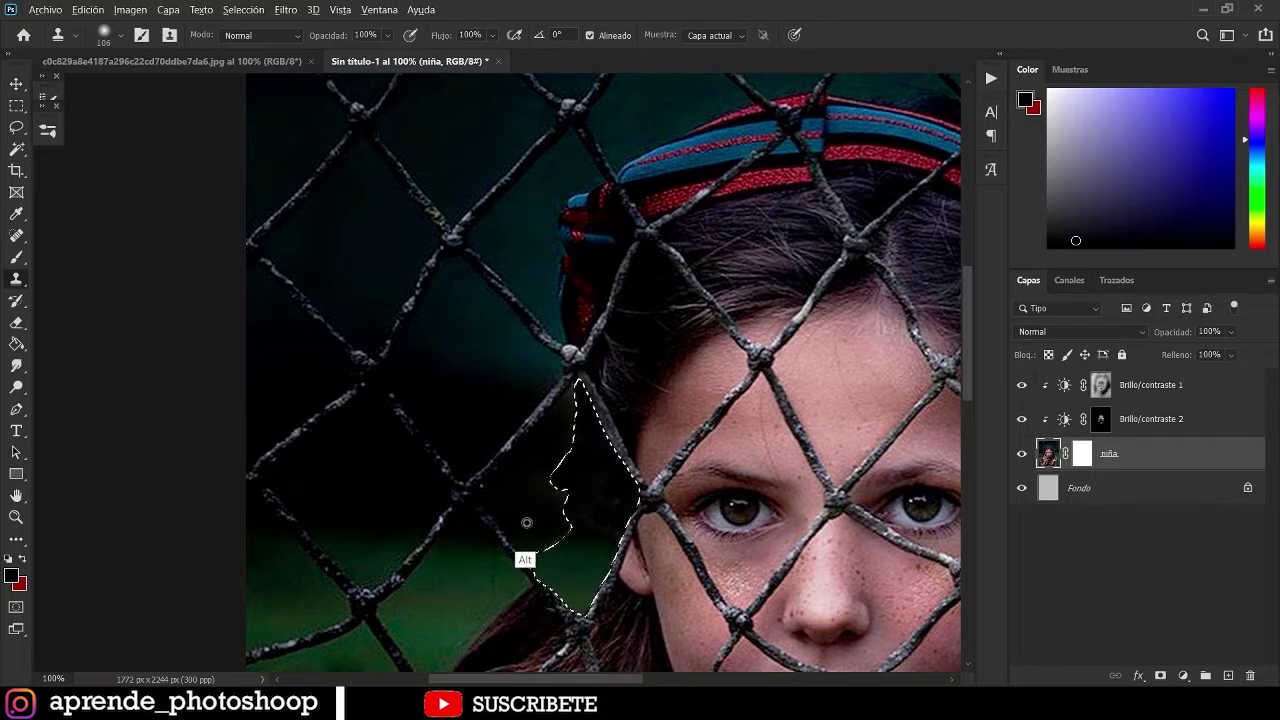
pyautogui.moveTo(595, 515)
pyautogui.mouseDown()
pyautogui.moveTo(611, 512)
pyautogui.moveTo(601, 515)
pyautogui.mouseUp()
pyautogui.keyDown('alt'); pyautogui.click(540, 506); pyautogui.keyUp('alt')
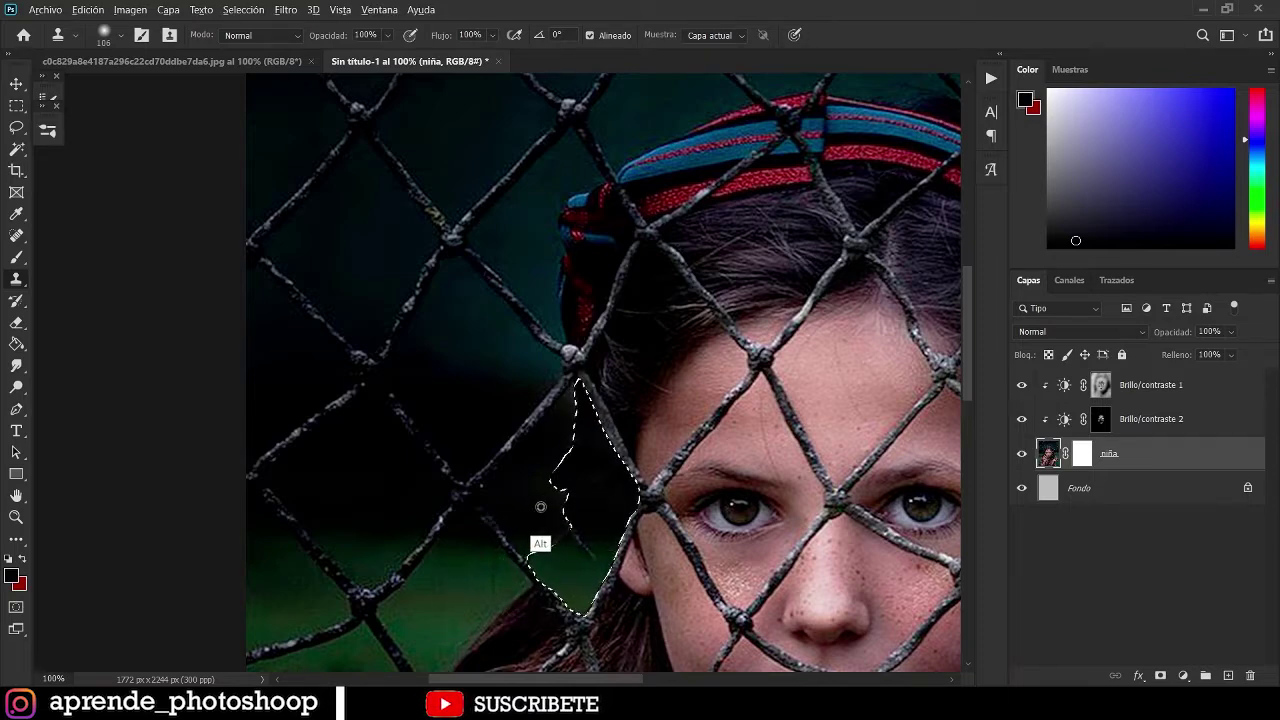
pyautogui.click(587, 513)
pyautogui.hotkey('ctrl', 'd')
# Remove the leftover hair and edge traces in the cleared ear opening with a 63-pixel Clone Stamp.
pyautogui.keyDown('alt'); pyautogui.rightClick(584, 501); pyautogui.keyUp('alt')
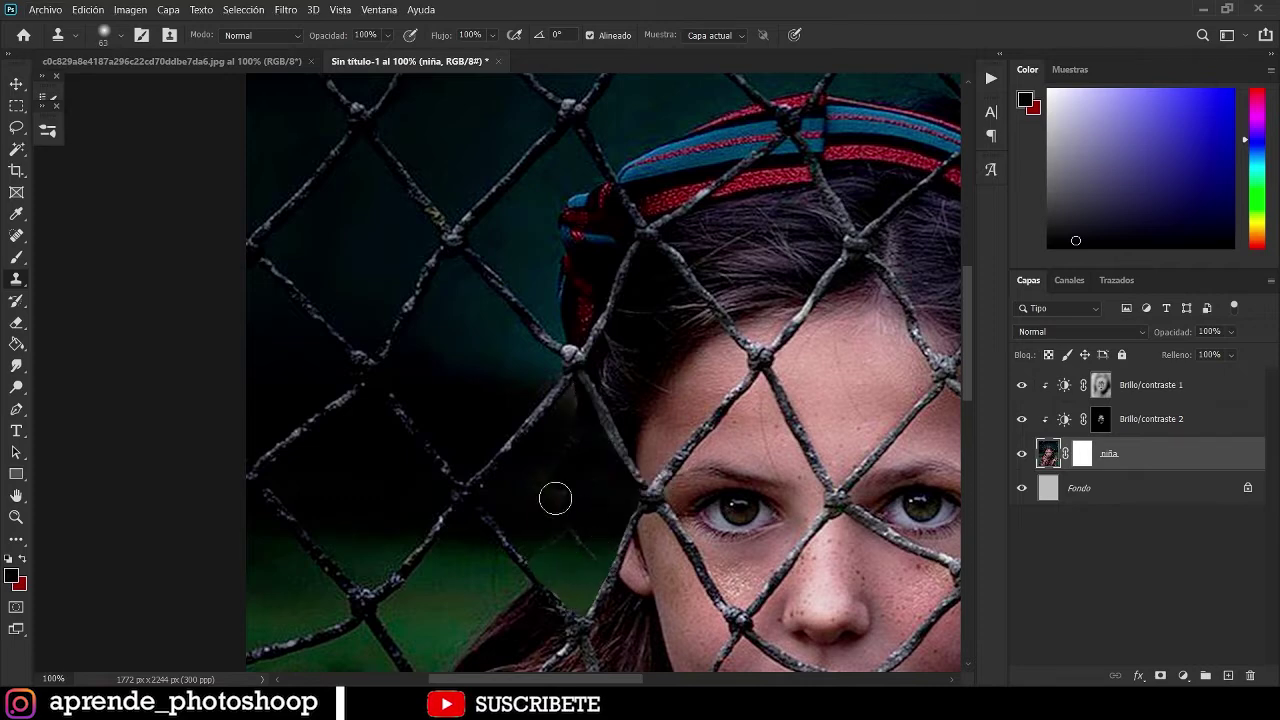
pyautogui.keyDown('alt'); pyautogui.click(592, 504); pyautogui.keyUp('alt')
pyautogui.moveTo(538, 492); pyautogui.dragTo(539, 503)
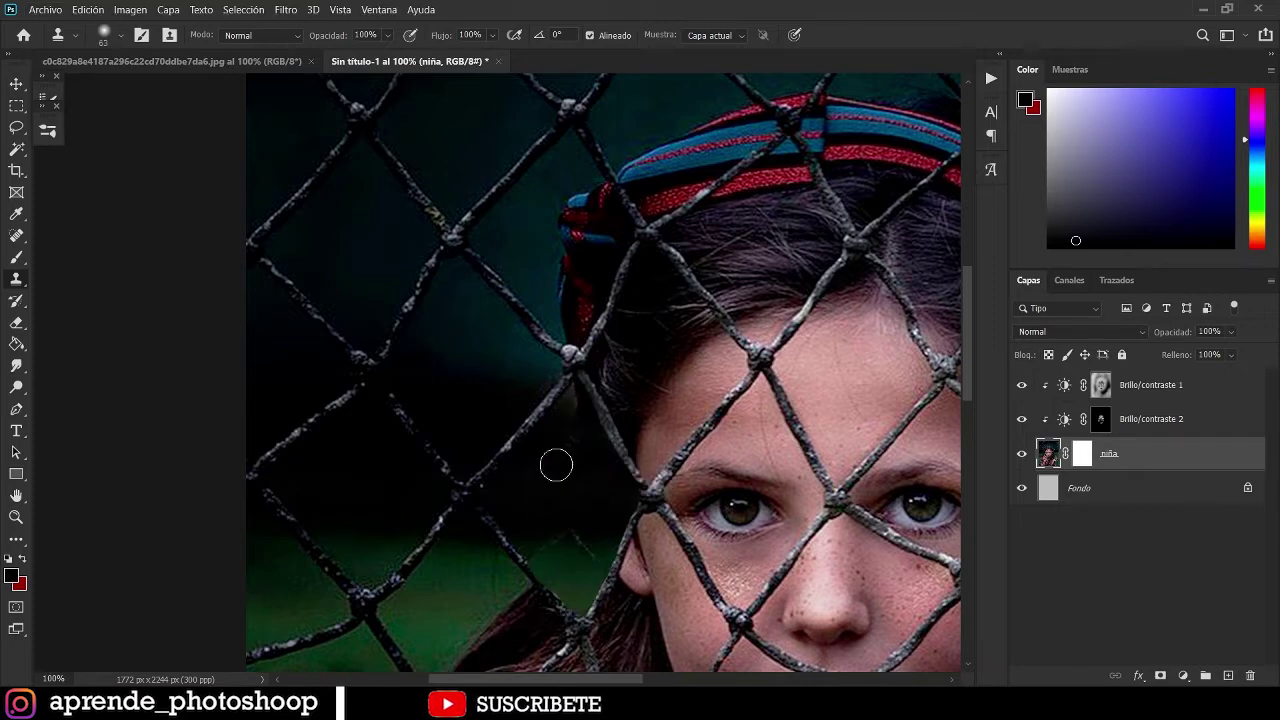
pyautogui.keyDown('alt'); pyautogui.click(601, 500); pyautogui.keyUp('alt')
pyautogui.click(587, 513)
pyautogui.keyDown('alt'); pyautogui.click(572, 567); pyautogui.keyUp('alt')
pyautogui.click(586, 551)
pyautogui.keyDown('alt'); pyautogui.click(463, 563); pyautogui.keyUp('alt')
pyautogui.moveTo(576, 552); pyautogui.dragTo(527, 550)
# Blend the dark-to-green transition and the upper corner of the ear opening by cloning nearby background.
pyautogui.keyDown('alt'); pyautogui.click(585, 560); pyautogui.keyUp('alt')
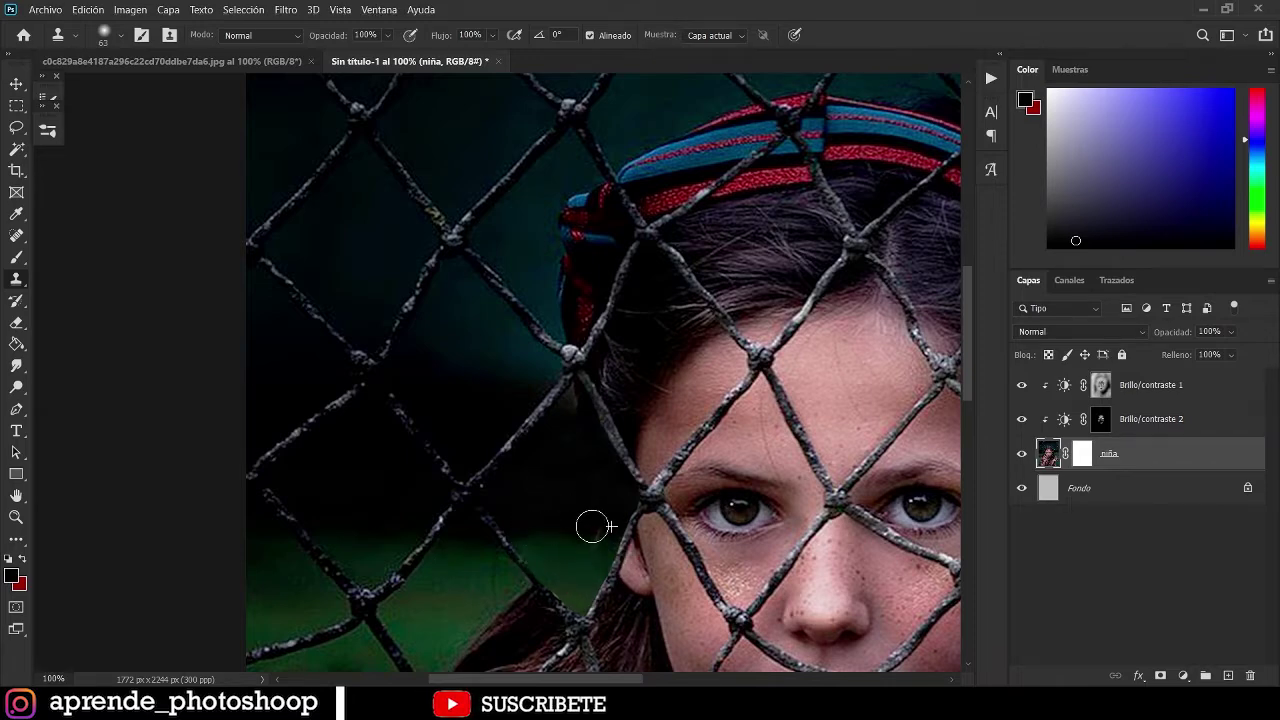
pyautogui.keyDown('alt'); pyautogui.click(549, 484); pyautogui.keyUp('alt')
pyautogui.click(529, 505)
pyautogui.keyDown('alt'); pyautogui.click(322, 480); pyautogui.keyUp('alt')
pyautogui.moveTo(562, 532)
pyautogui.mouseDown()
pyautogui.moveTo(534, 526)
pyautogui.moveTo(591, 529)
pyautogui.moveTo(573, 529)
pyautogui.mouseUp()
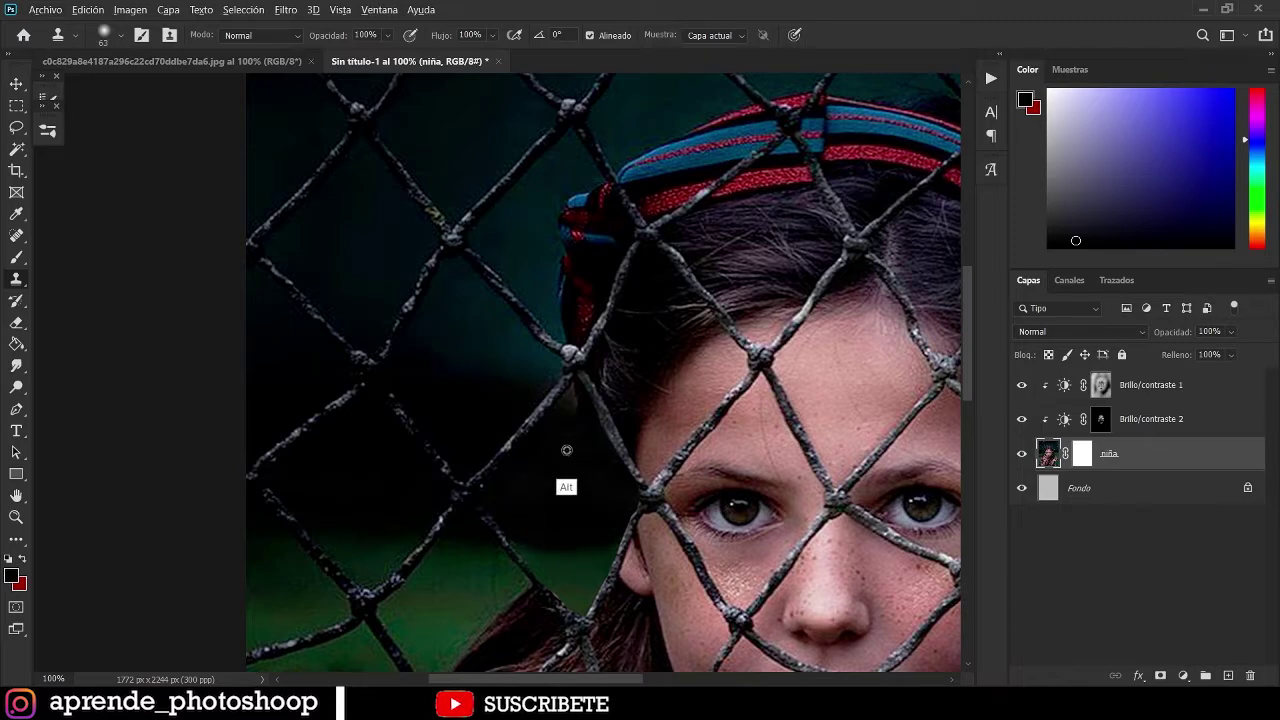
pyautogui.keyDown('alt'); pyautogui.click(578, 472); pyautogui.keyUp('alt')
pyautogui.moveTo(569, 423); pyautogui.dragTo(573, 406)
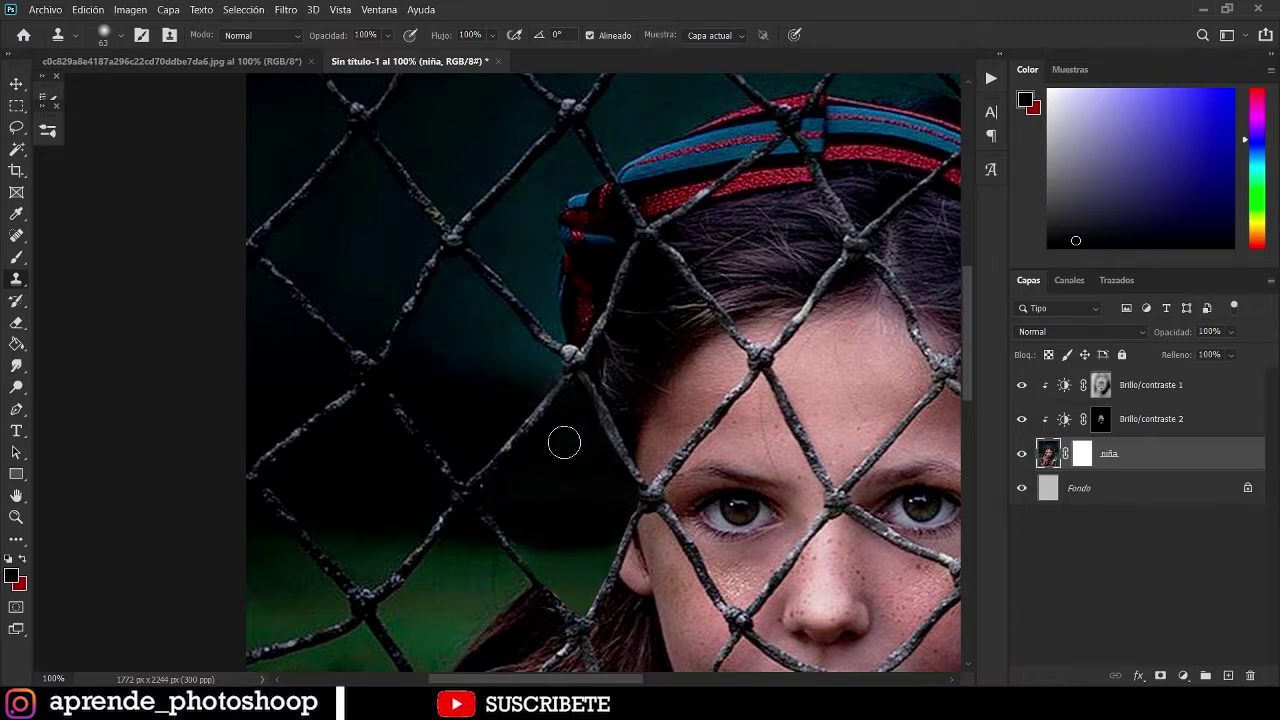
# Lasso the net opening over the front hair between the striped headband and the forehead, following the inner rope edges.
pyautogui.hotkey('ctrl', '0')
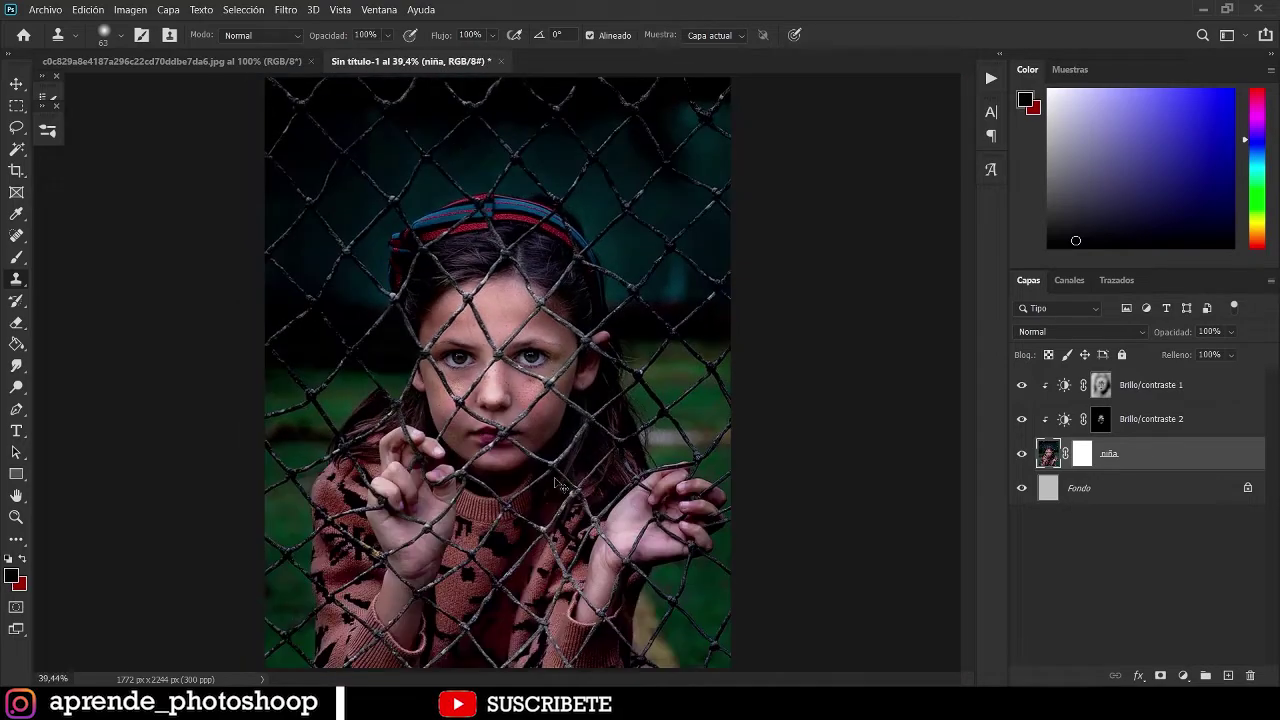
pyautogui.hotkey('ctrl', '+')
pyautogui.hotkey('ctrl', '+')
pyautogui.moveTo(658, 246); pyautogui.dragTo(635, 436)
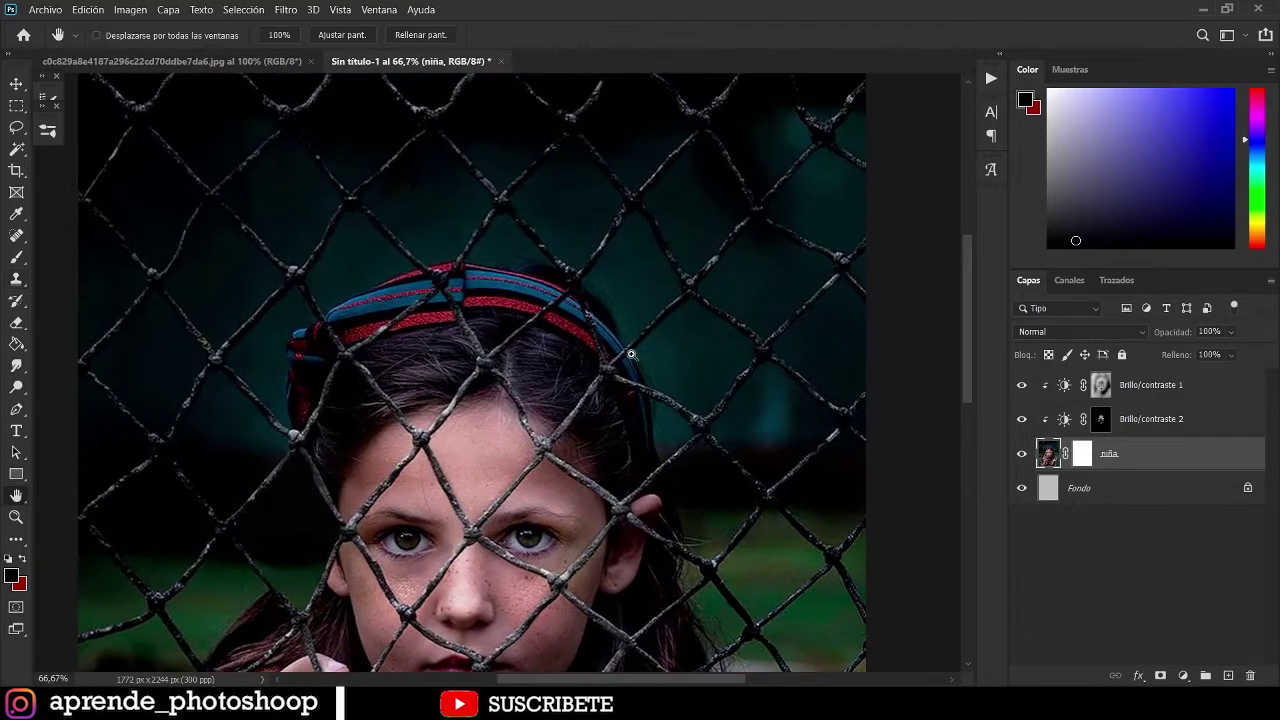
pyautogui.hotkey('ctrl', '+')
pyautogui.press('l')
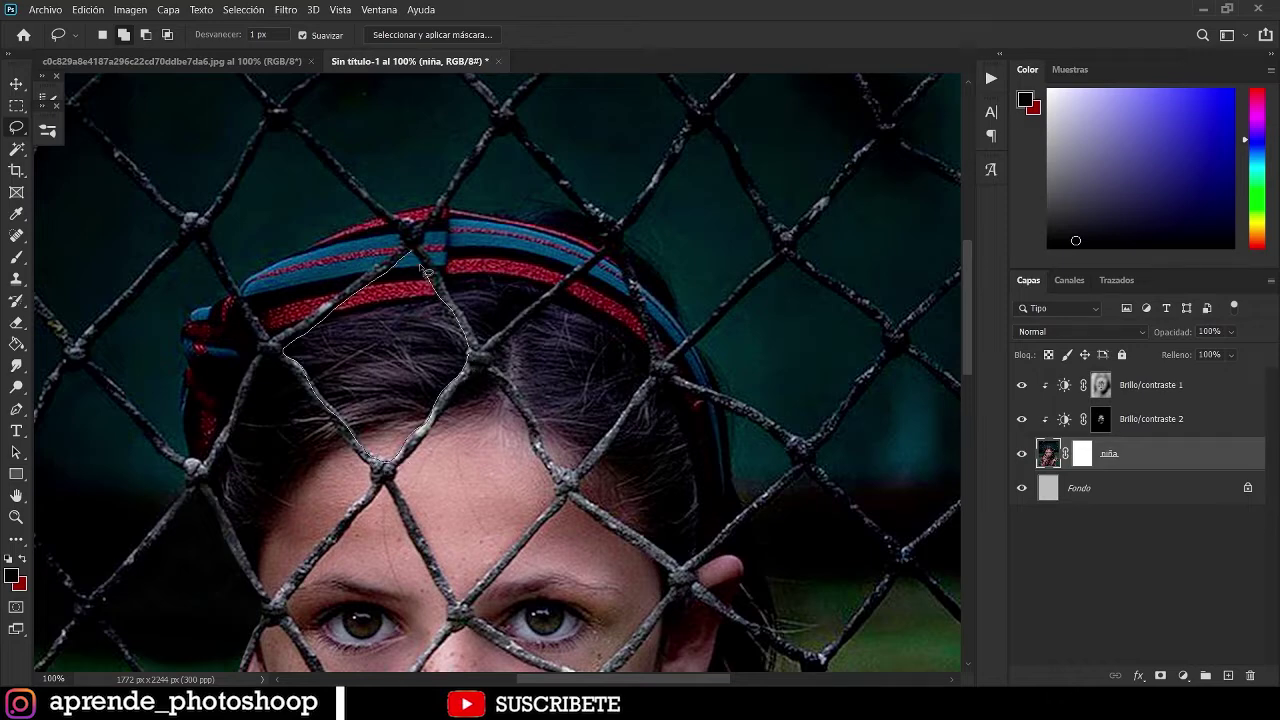
pyautogui.moveTo(421, 266); pyautogui.dragTo(421, 266)
pyautogui.press('alt')
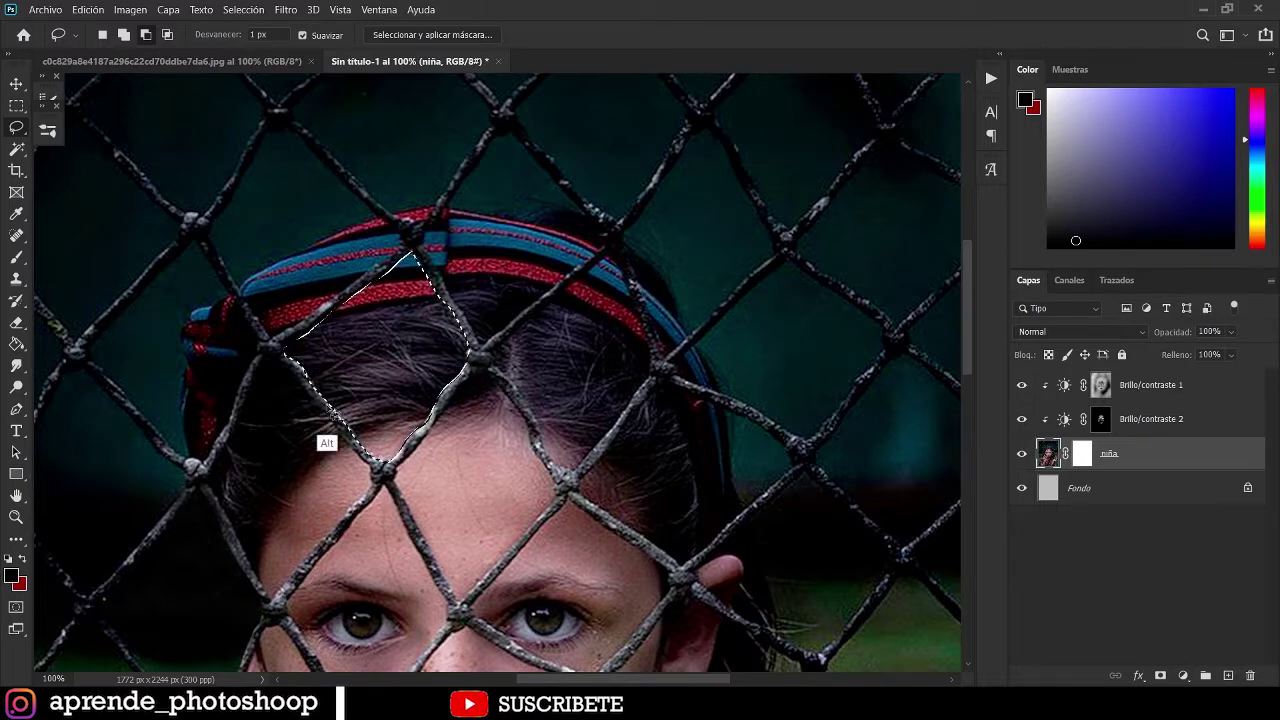
# Paint the selected front hair opening with sampled dark teal background colors at 88% brush opacity, and deselect it.
pyautogui.press('b')
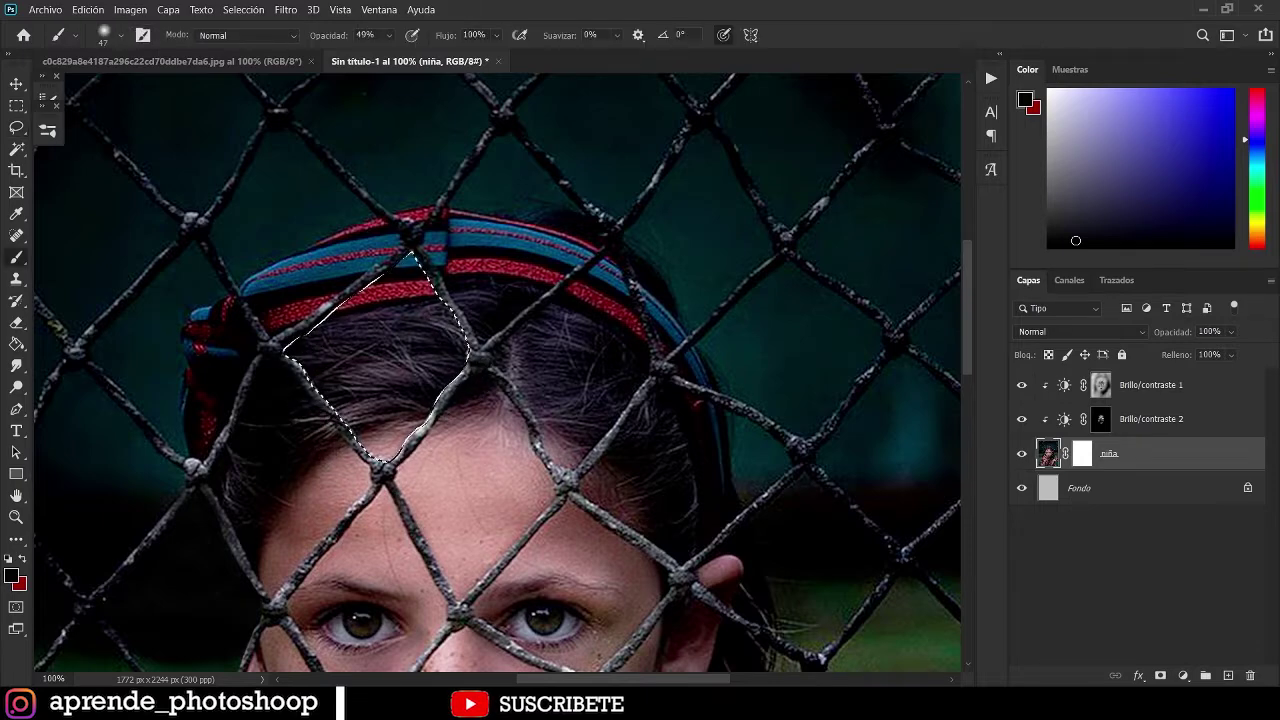
pyautogui.keyDown('alt'); pyautogui.click(856, 329); pyautogui.keyUp('alt')
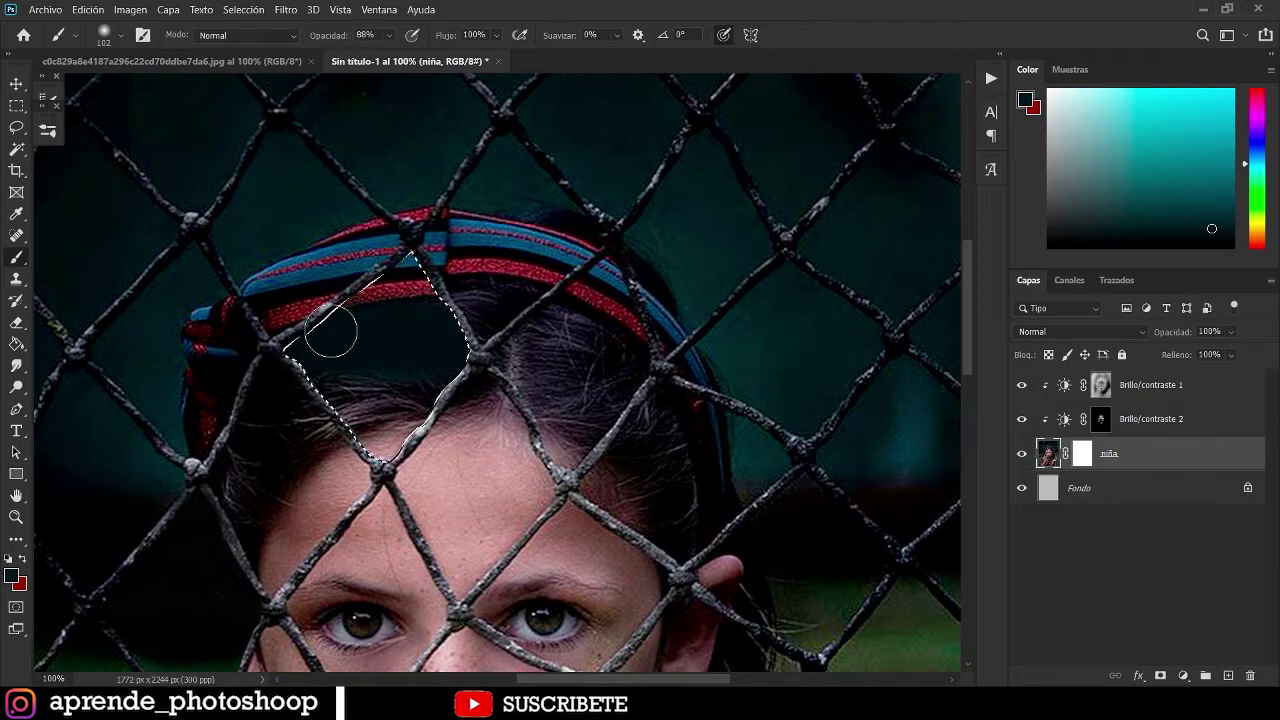
pyautogui.keyDown('alt'); pyautogui.click(737, 346); pyautogui.keyUp('alt')
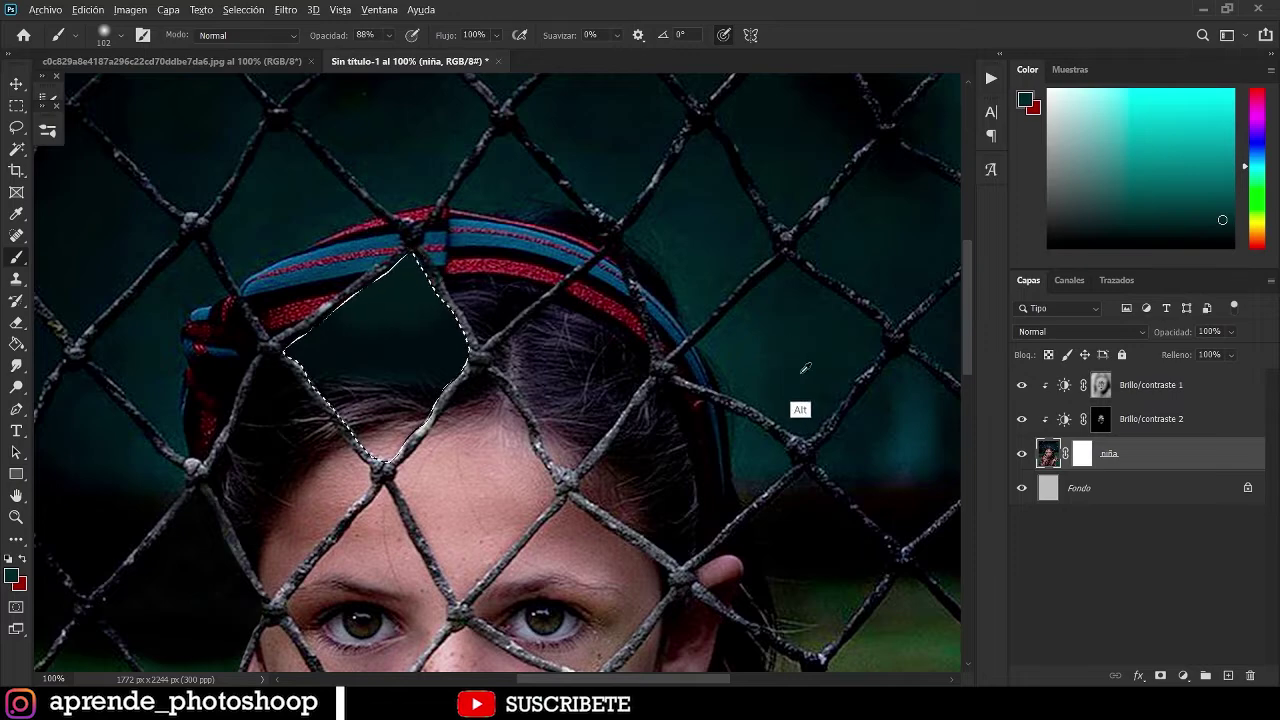
pyautogui.keyDown('alt'); pyautogui.click(745, 347); pyautogui.keyUp('alt')
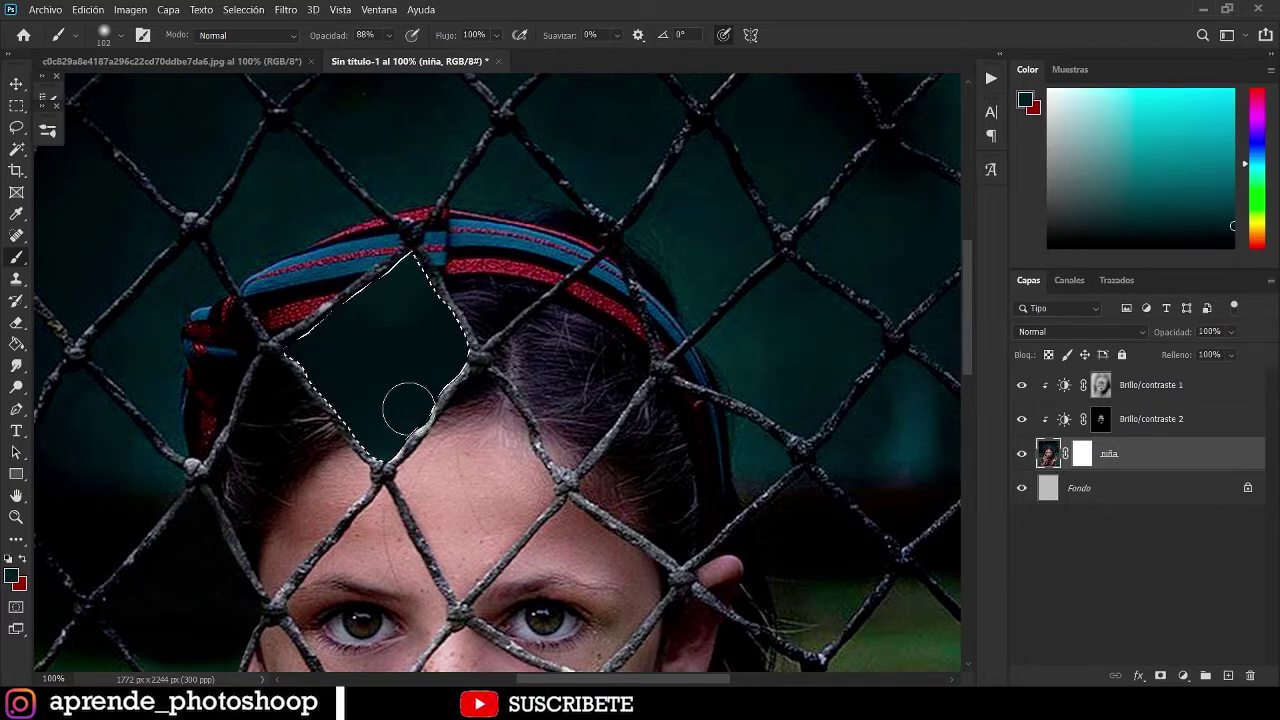
pyautogui.keyDown('alt'); pyautogui.click(683, 290); pyautogui.keyUp('alt')
pyautogui.keyDown('alt'); pyautogui.rightClick(400, 274); pyautogui.keyUp('alt')
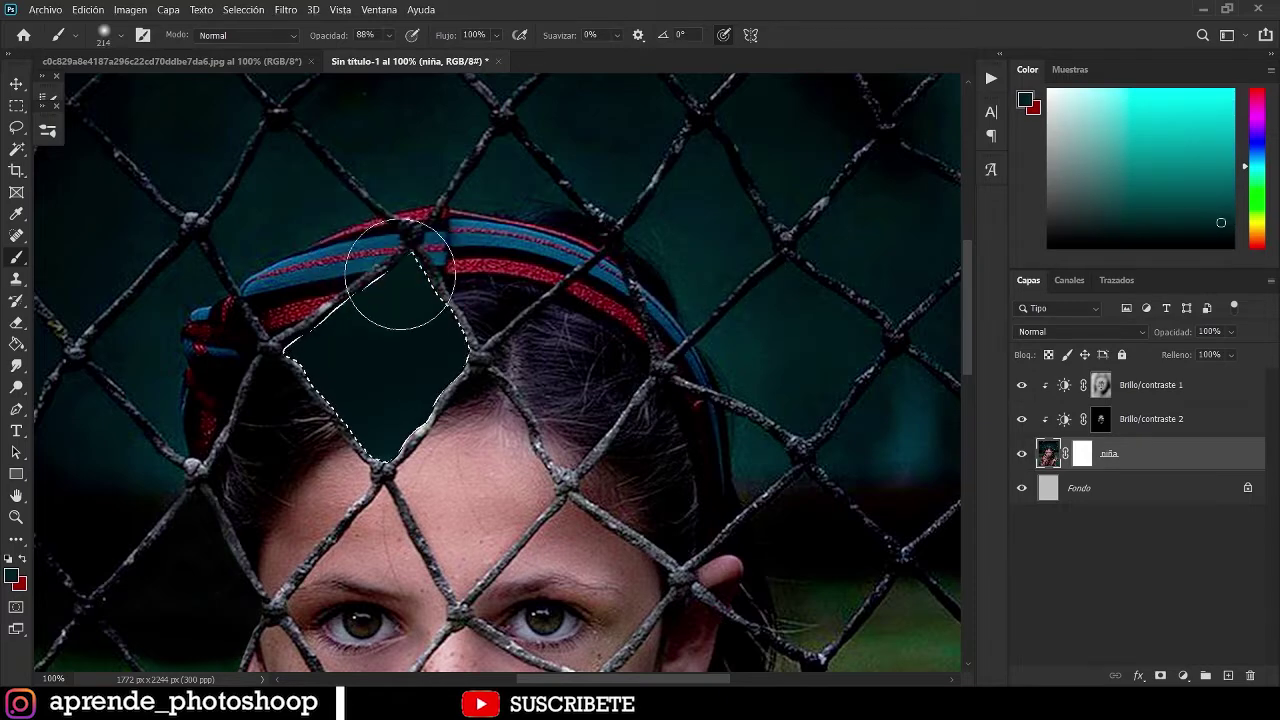
pyautogui.hotkey('ctrl', '-')
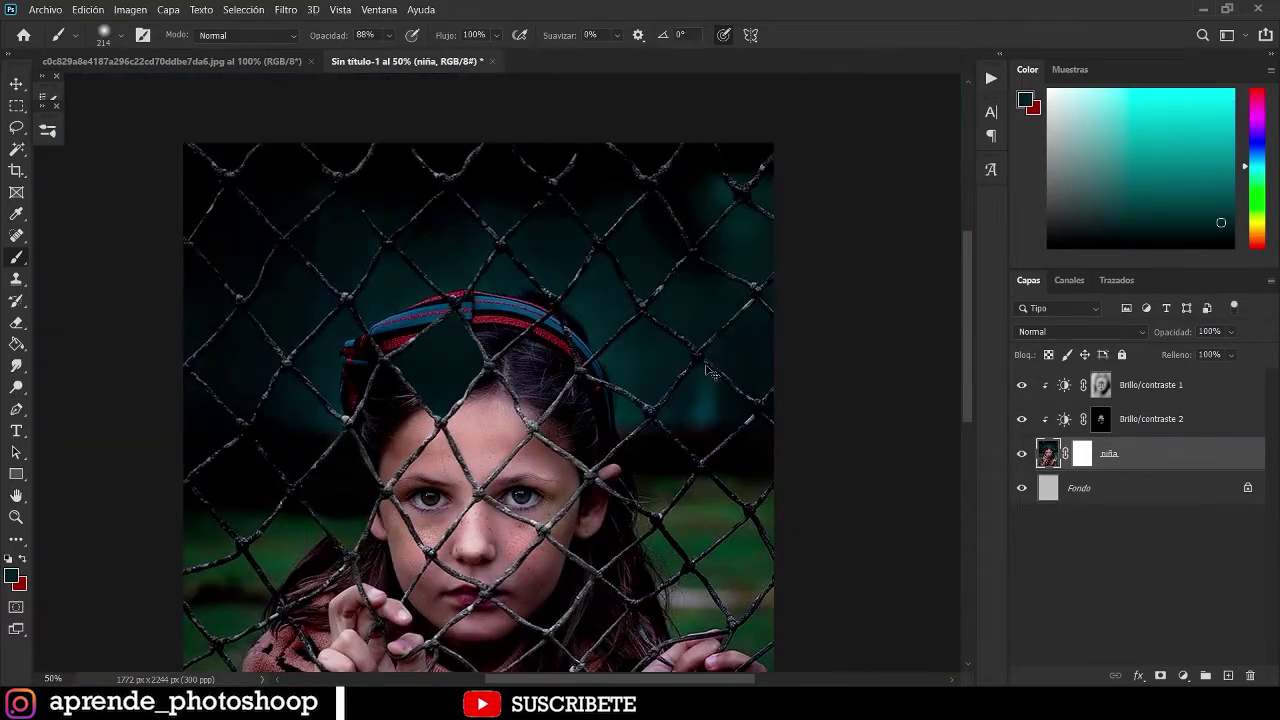
# Dodge the painted teal opening on midtones at 13% exposure with a 165-pixel brush.
pyautogui.hotkey('ctrl', '+')
pyautogui.hotkey('ctrl', '+')
pyautogui.press('o')
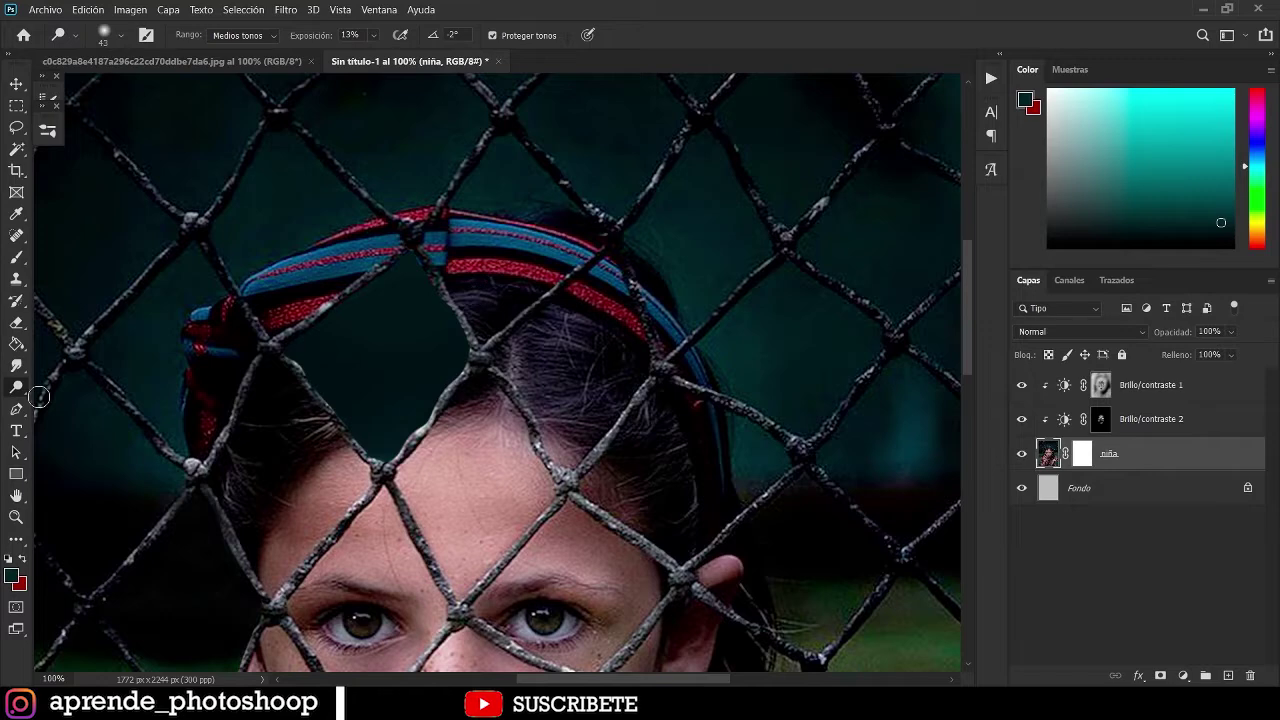
pyautogui.keyDown('alt'); pyautogui.rightClick(355, 295); pyautogui.keyUp('alt')
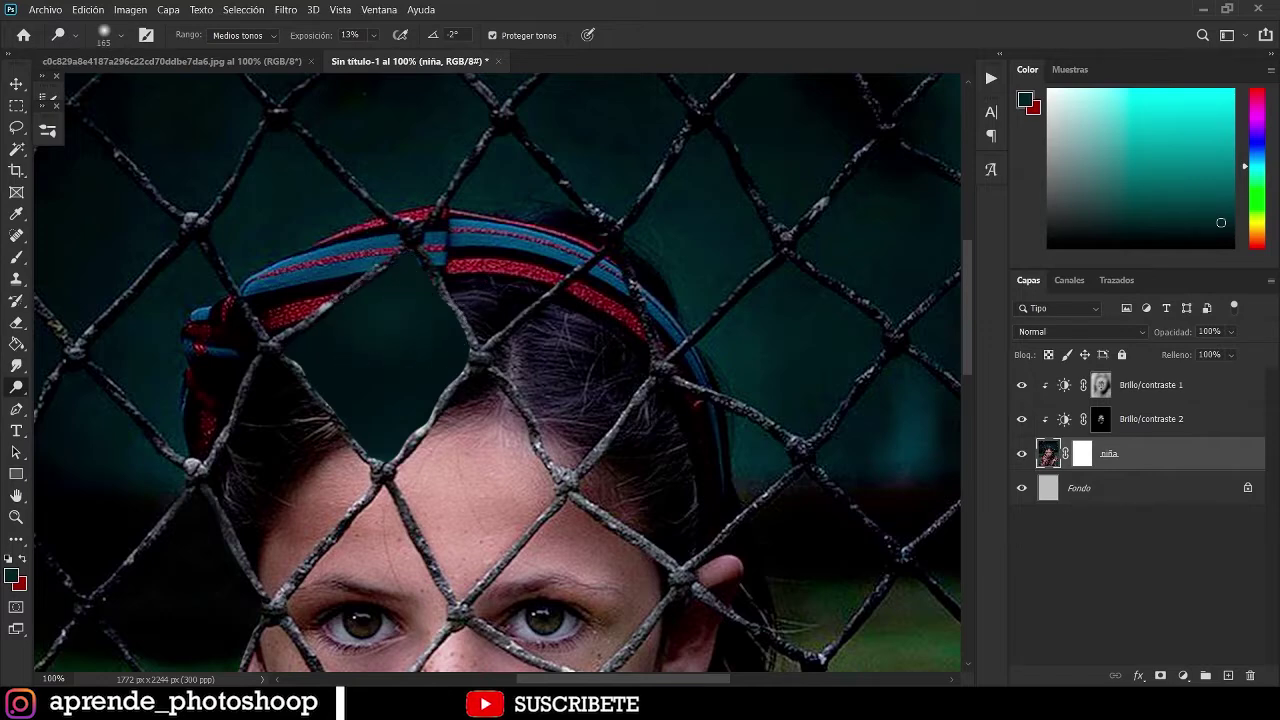
# Clean the rope edges at the upper corner of the teal opening by cloning its fill with a 21-pixel Clone Stamp.
pyautogui.hotkey('ctrl', '+')
pyautogui.hotkey('ctrl', '+')
pyautogui.press('space')
pyautogui.moveTo(396, 282); pyautogui.dragTo(795, 469)
pyautogui.press('s')
pyautogui.keyDown('alt'); pyautogui.rightClick(609, 363); pyautogui.keyUp('alt')
pyautogui.keyDown('alt'); pyautogui.click(640, 316); pyautogui.keyUp('alt')
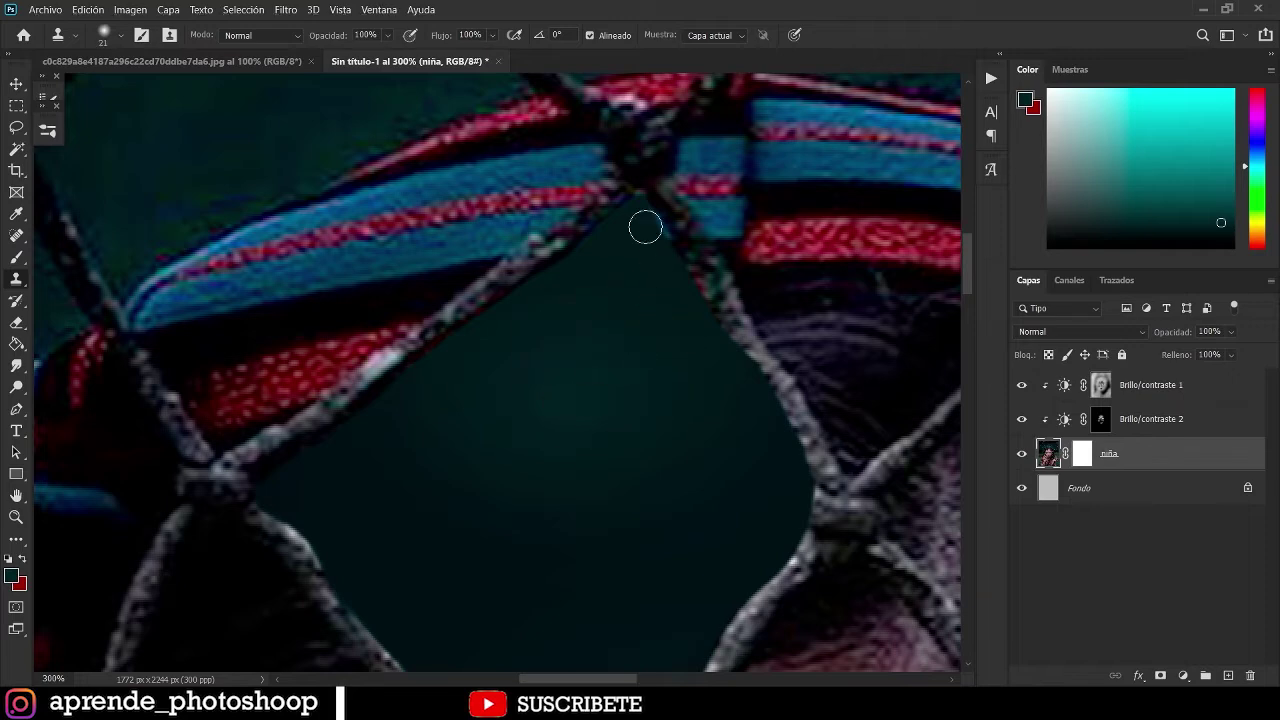
pyautogui.moveTo(643, 224)
pyautogui.mouseDown()
pyautogui.moveTo(660, 258)
pyautogui.moveTo(692, 264)
pyautogui.mouseUp()
pyautogui.keyDown('alt'); pyautogui.click(646, 257); pyautogui.keyUp('alt')
pyautogui.moveTo(641, 217); pyautogui.dragTo(593, 247)
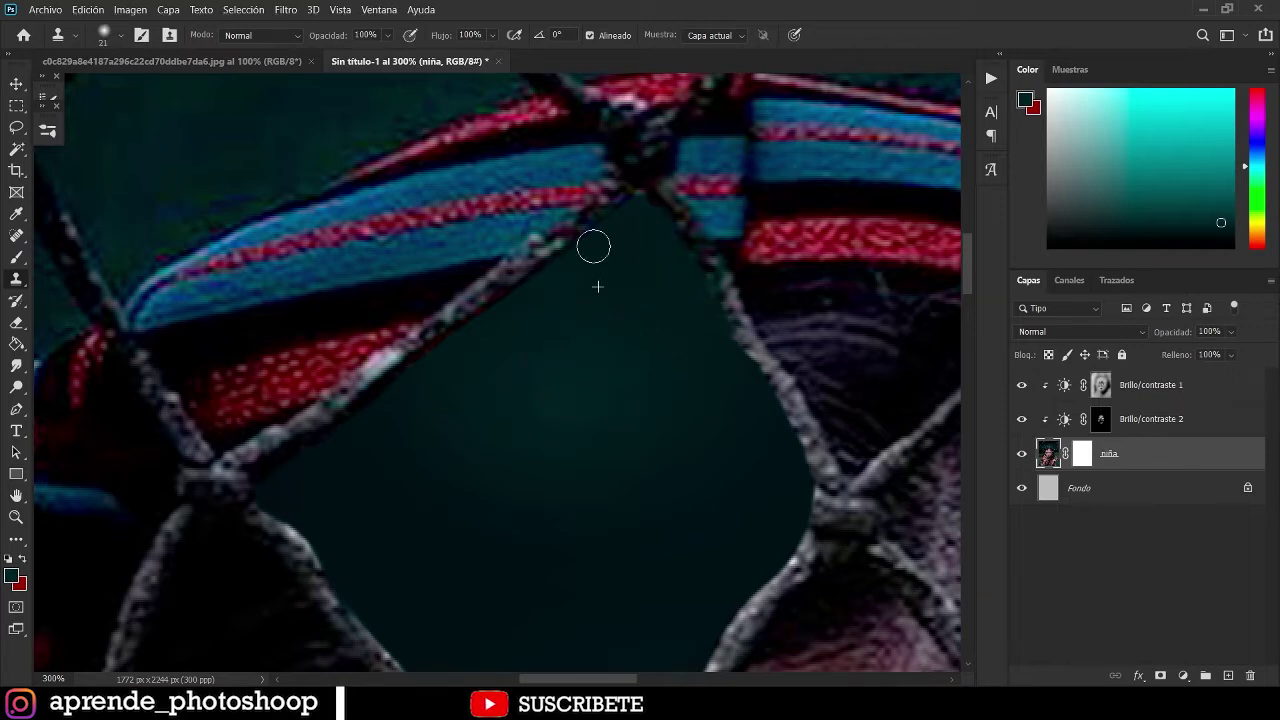
# Lasso the net opening over the side hair and headband above the ear on the image's right side.
pyautogui.hotkey('ctrl', '-')
pyautogui.hotkey('ctrl', '-')
pyautogui.hotkey('ctrl', '-')
pyautogui.hotkey('ctrl', '0')
pyautogui.hotkey('ctrl', '+')
pyautogui.hotkey('ctrl', '+')
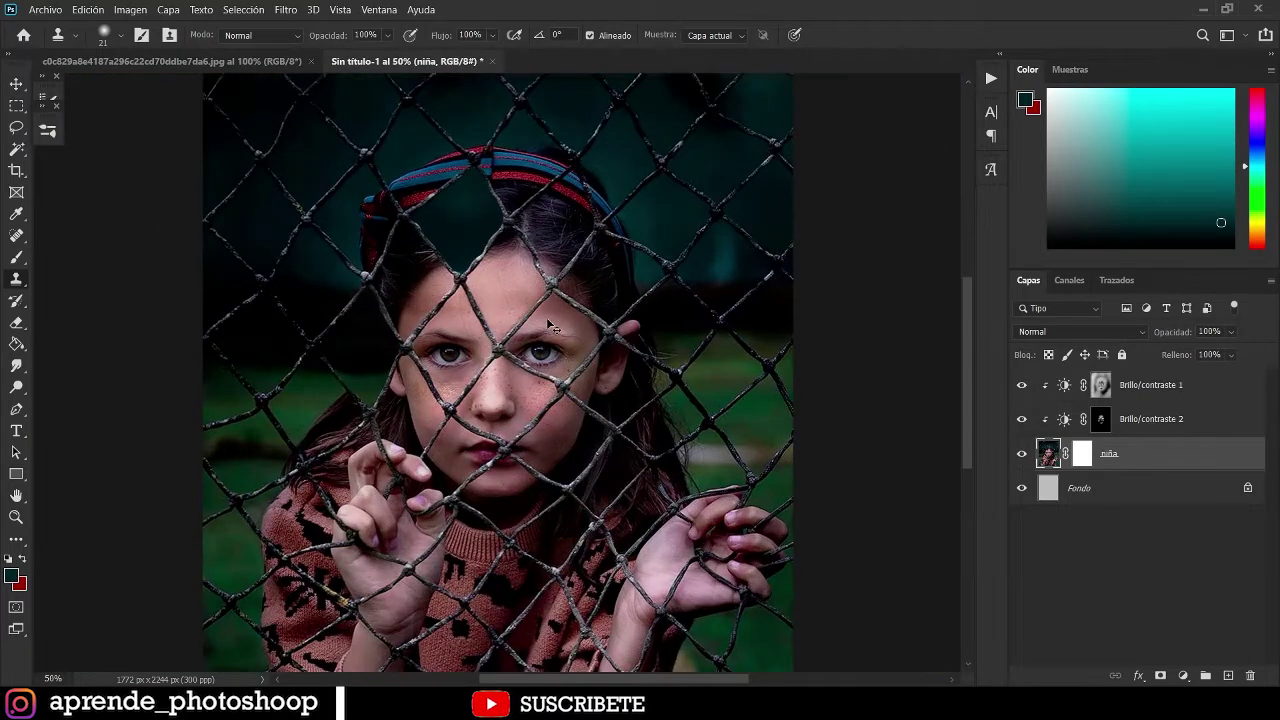
pyautogui.press('space')
pyautogui.moveTo(638, 271); pyautogui.dragTo(541, 377)
pyautogui.hotkey('ctrl', '+')
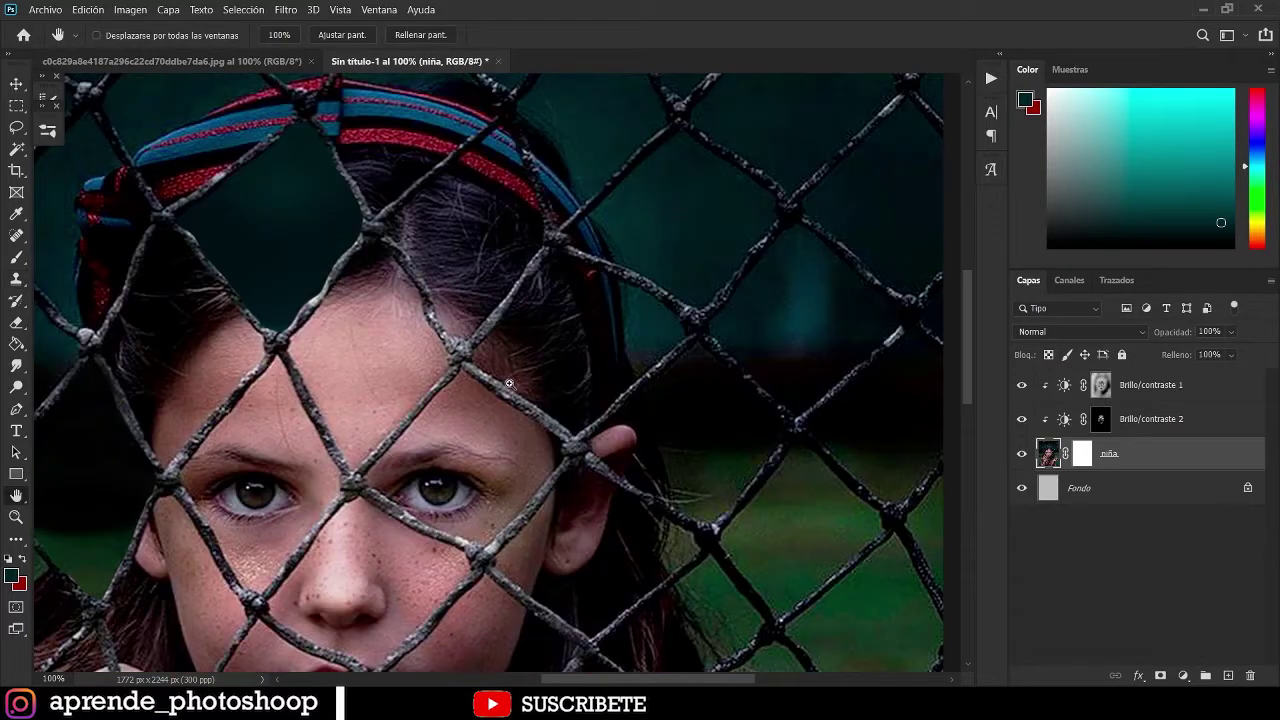
pyautogui.press('l')
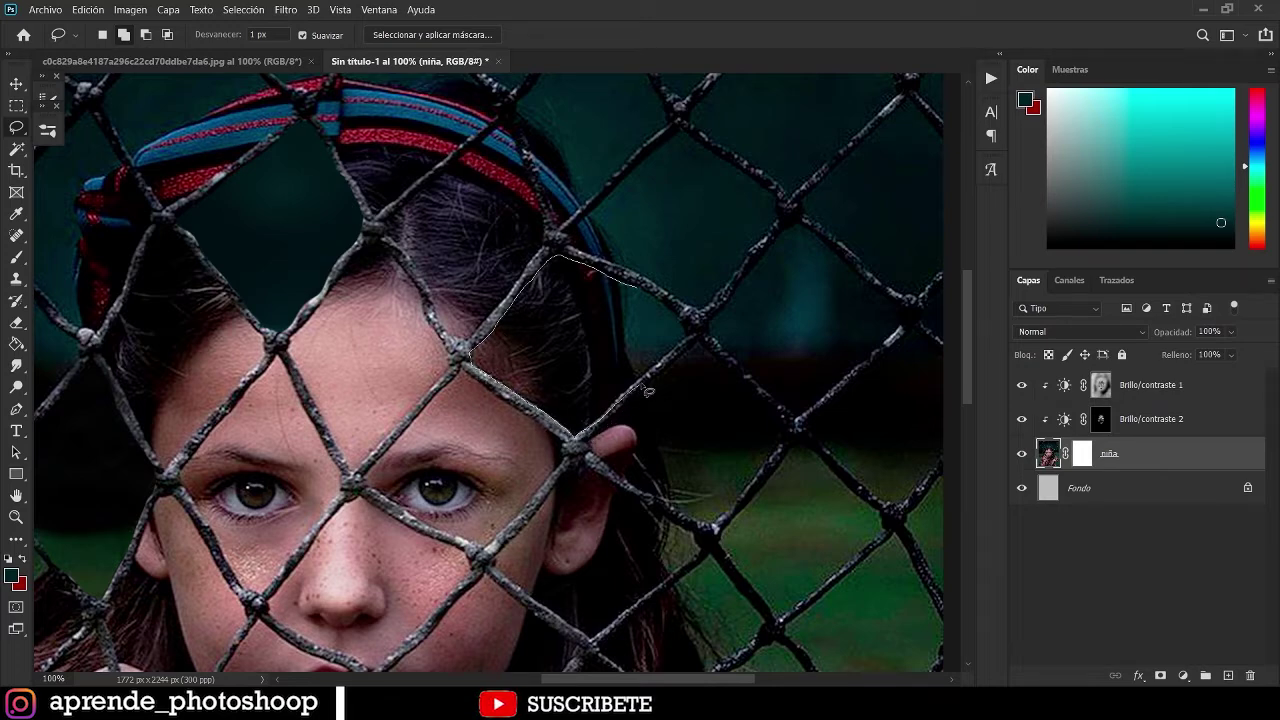
pyautogui.moveTo(679, 318); pyautogui.dragTo(637, 290)
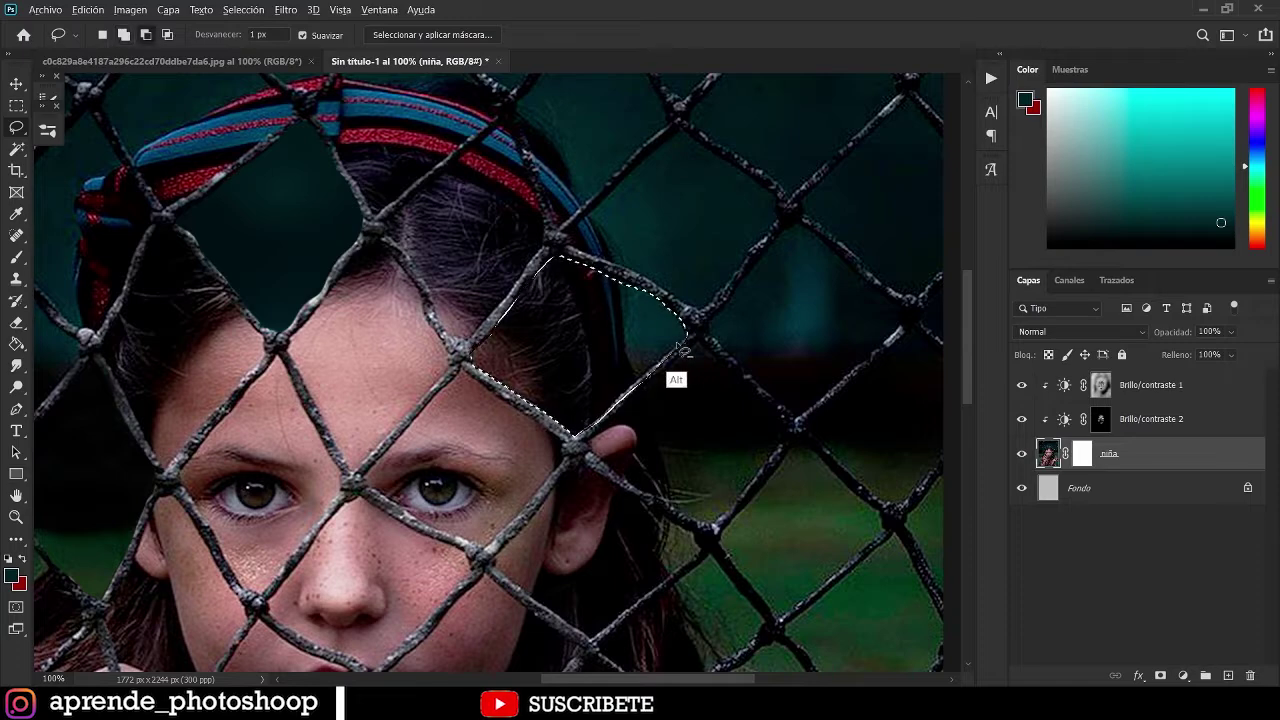
pyautogui.moveTo(622, 405); pyautogui.dragTo(577, 480)
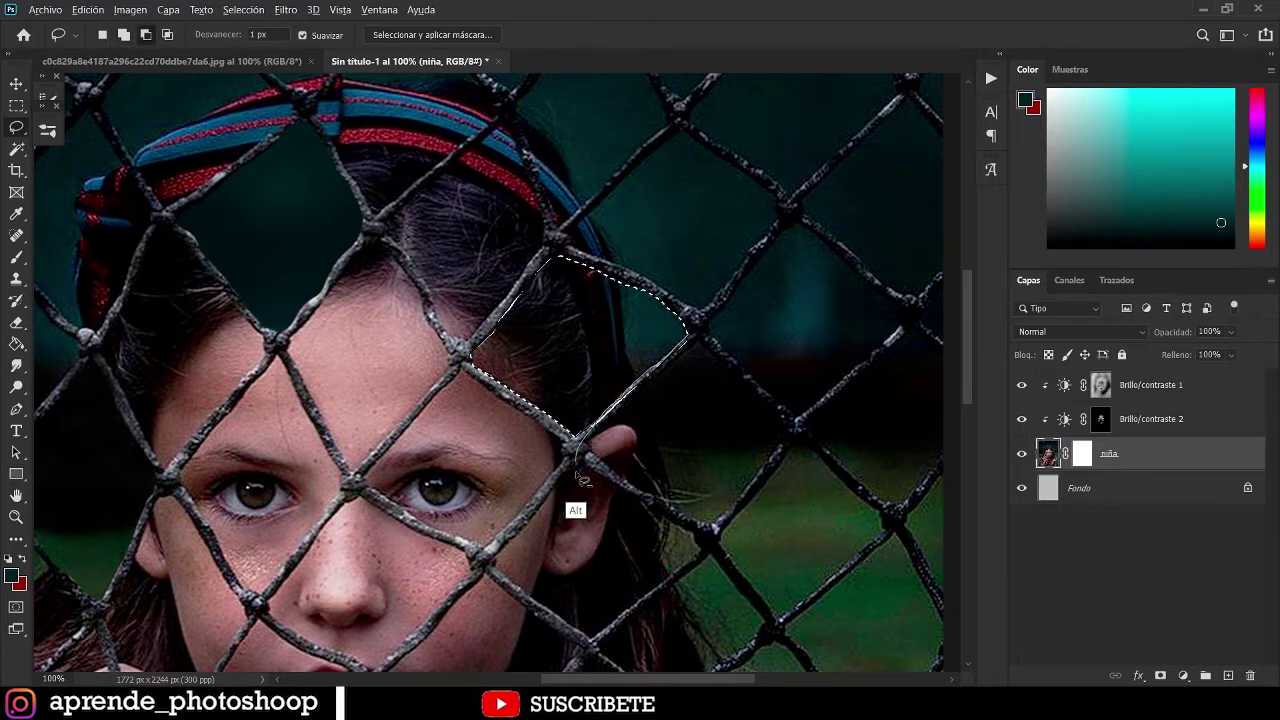
# Clone the teal and dark background over the hair and headband inside the selection with a 127-pixel Clone Stamp.
pyautogui.press('s')
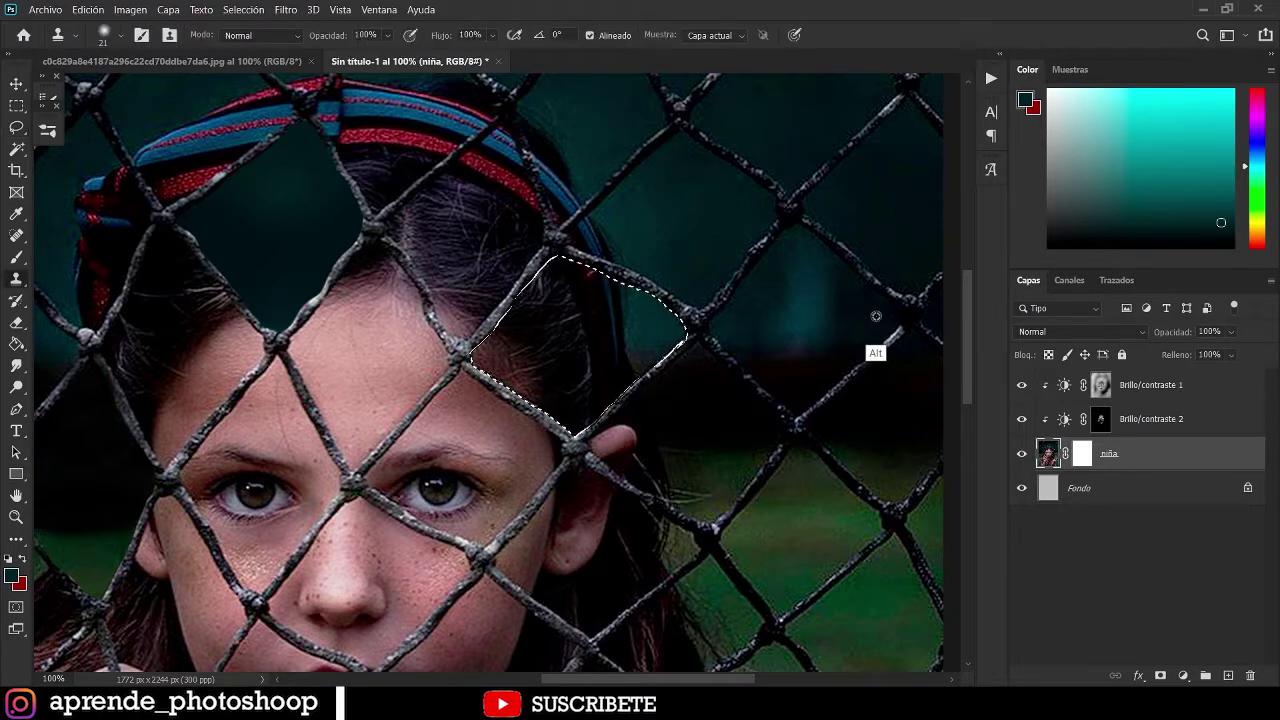
pyautogui.moveTo(786, 324); pyautogui.dragTo(838, 326)
pyautogui.moveTo(548, 332); pyautogui.dragTo(551, 338)
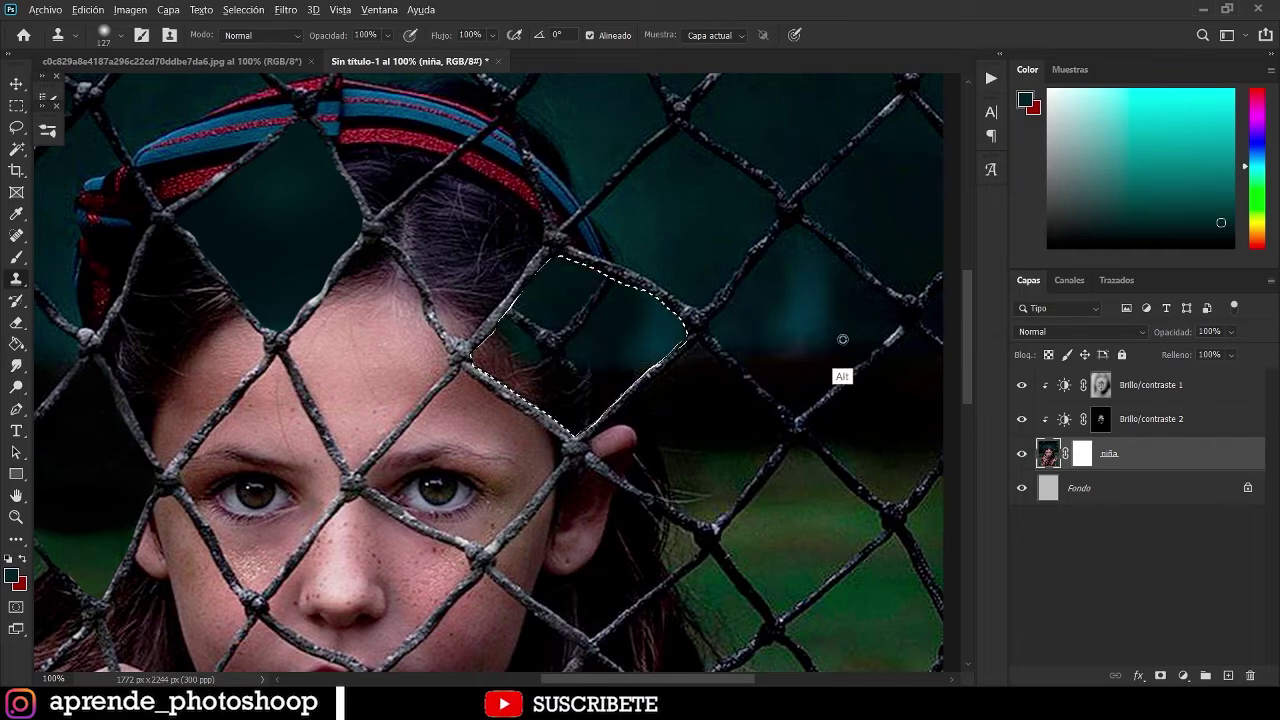
pyautogui.keyDown('alt'); pyautogui.click(903, 388); pyautogui.keyUp('alt')
pyautogui.moveTo(593, 392); pyautogui.dragTo(591, 406)
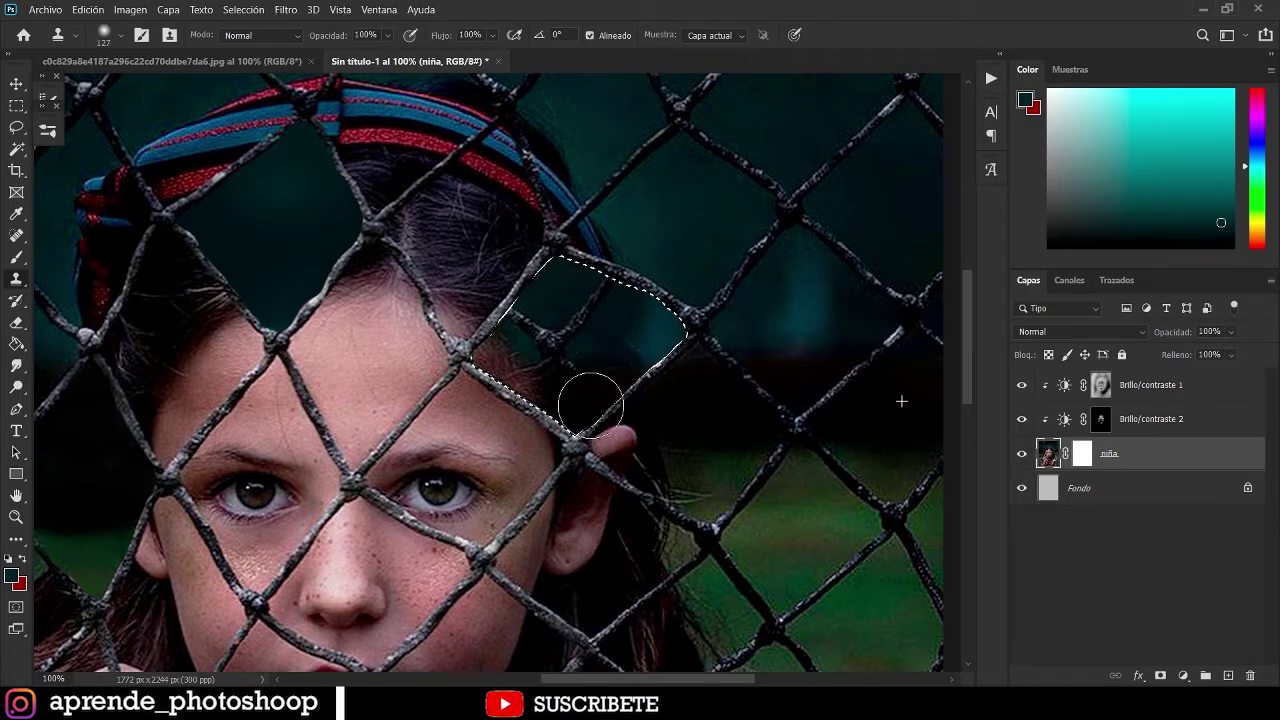
# Cover the stray cloned rope fragments inside the selected opening with clean teal and dark background.
pyautogui.moveTo(535, 296)
pyautogui.mouseDown()
pyautogui.moveTo(502, 340)
pyautogui.moveTo(537, 296)
pyautogui.moveTo(577, 282)
pyautogui.mouseUp()
pyautogui.keyDown('alt'); pyautogui.click(686, 195); pyautogui.keyUp('alt')
pyautogui.keyDown('alt'); pyautogui.click(915, 409); pyautogui.keyUp('alt')
pyautogui.keyDown('alt'); pyautogui.click(898, 403); pyautogui.keyUp('alt')
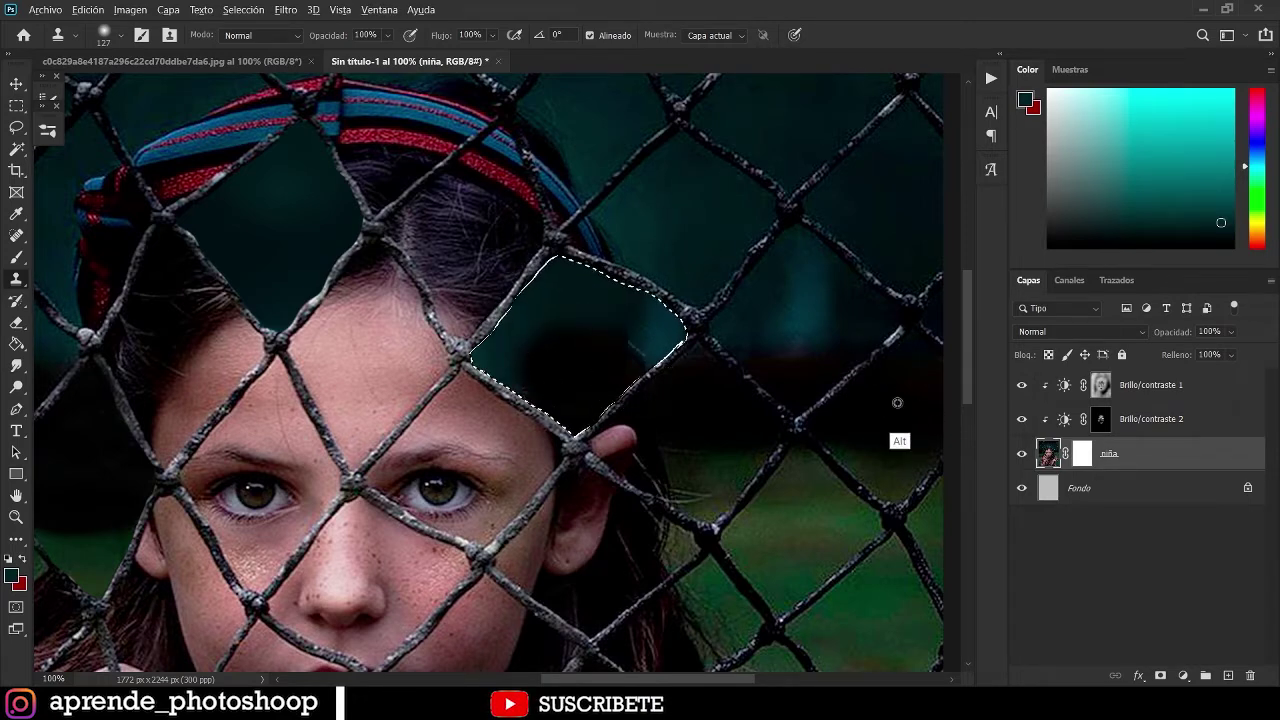
pyautogui.moveTo(624, 367); pyautogui.dragTo(640, 374)
# Undo the stroke that copies a rope knot, blend the teal and dark bands across the opening, and deselect it.
pyautogui.keyDown('alt'); pyautogui.click(701, 200); pyautogui.keyUp('alt')
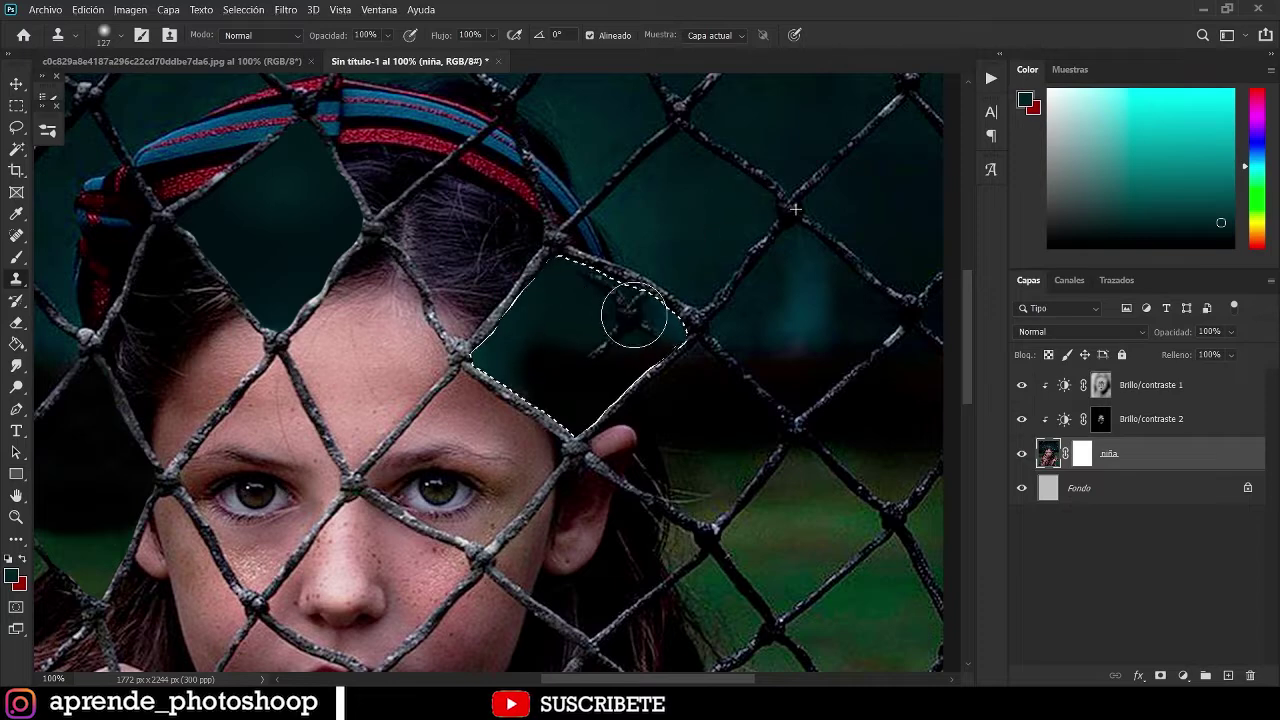
pyautogui.hotkey('ctrl', 'z')
pyautogui.moveTo(588, 312); pyautogui.dragTo(531, 305)
pyautogui.keyDown('alt'); pyautogui.click(857, 412); pyautogui.keyUp('alt')
pyautogui.moveTo(501, 379)
pyautogui.mouseDown()
pyautogui.moveTo(566, 366)
pyautogui.moveTo(511, 357)
pyautogui.moveTo(546, 371)
pyautogui.moveTo(546, 386)
pyautogui.mouseUp()
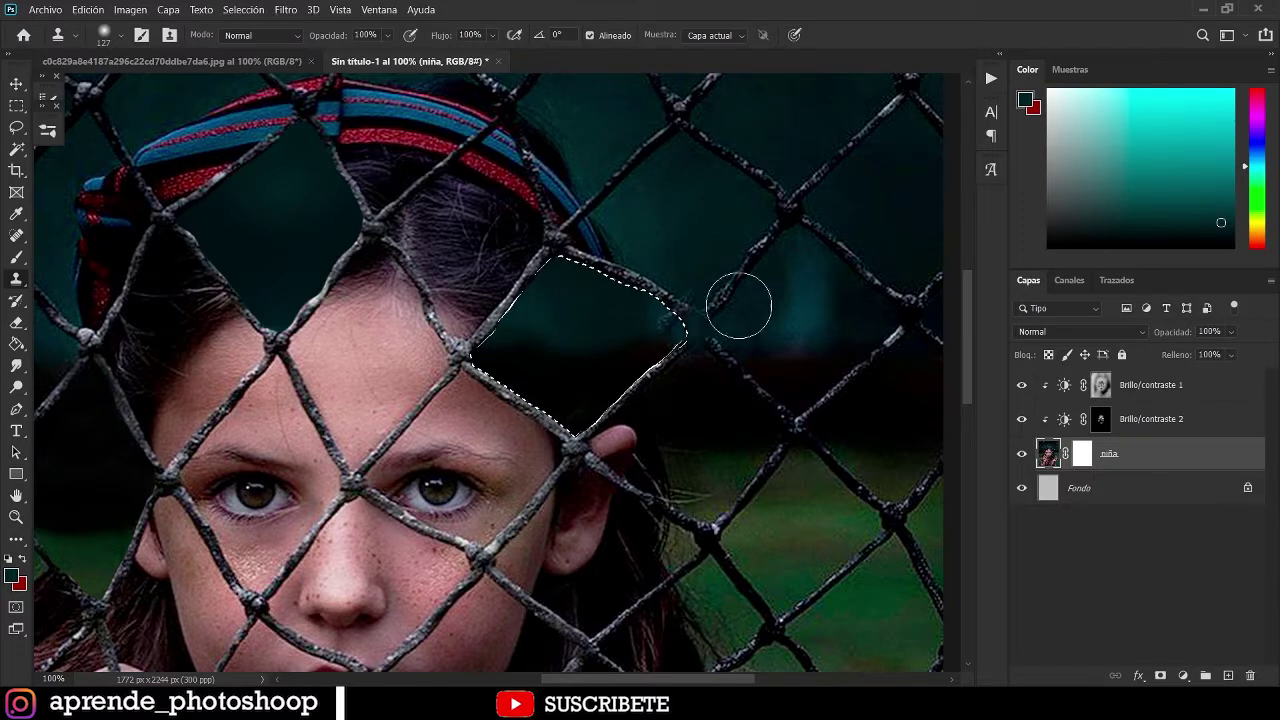
pyautogui.moveTo(572, 328); pyautogui.dragTo(540, 328)
pyautogui.hotkey('ctrl', '-')
pyautogui.hotkey('ctrl', '-')
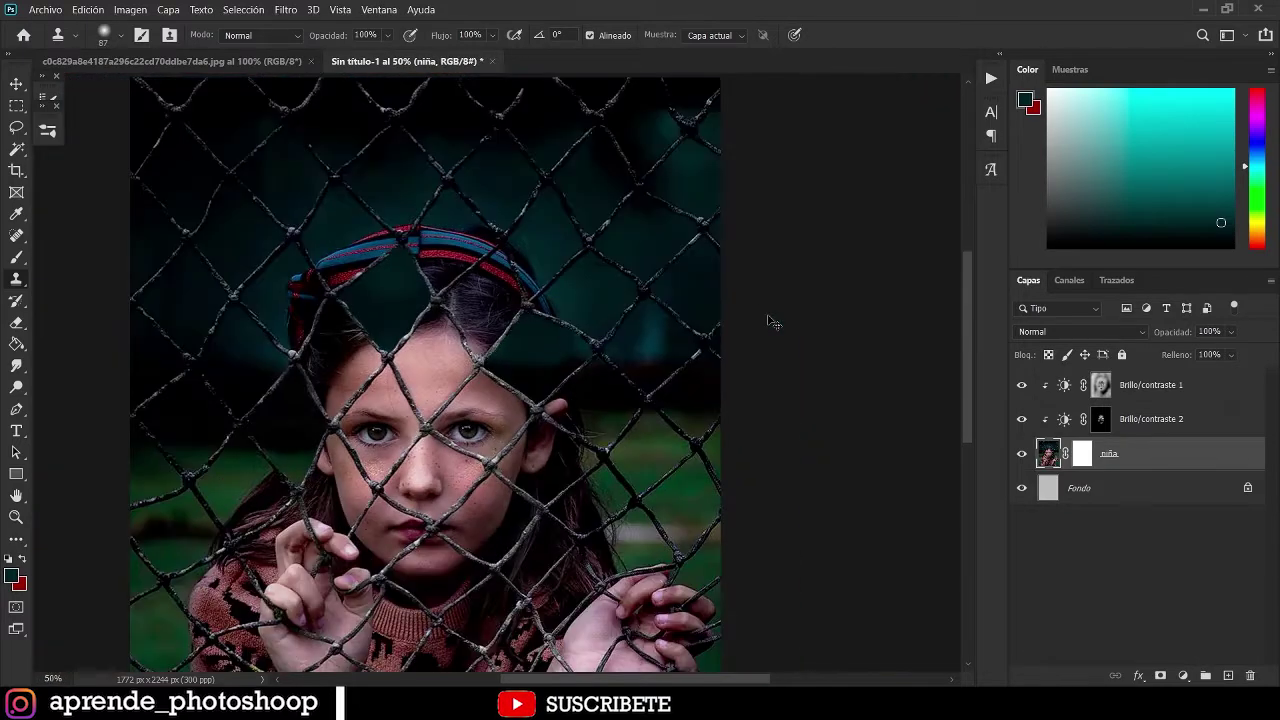
pyautogui.hotkey('ctrl', '+')
pyautogui.hotkey('ctrl', '+')
pyautogui.press('g')
pyautogui.click(516, 437)
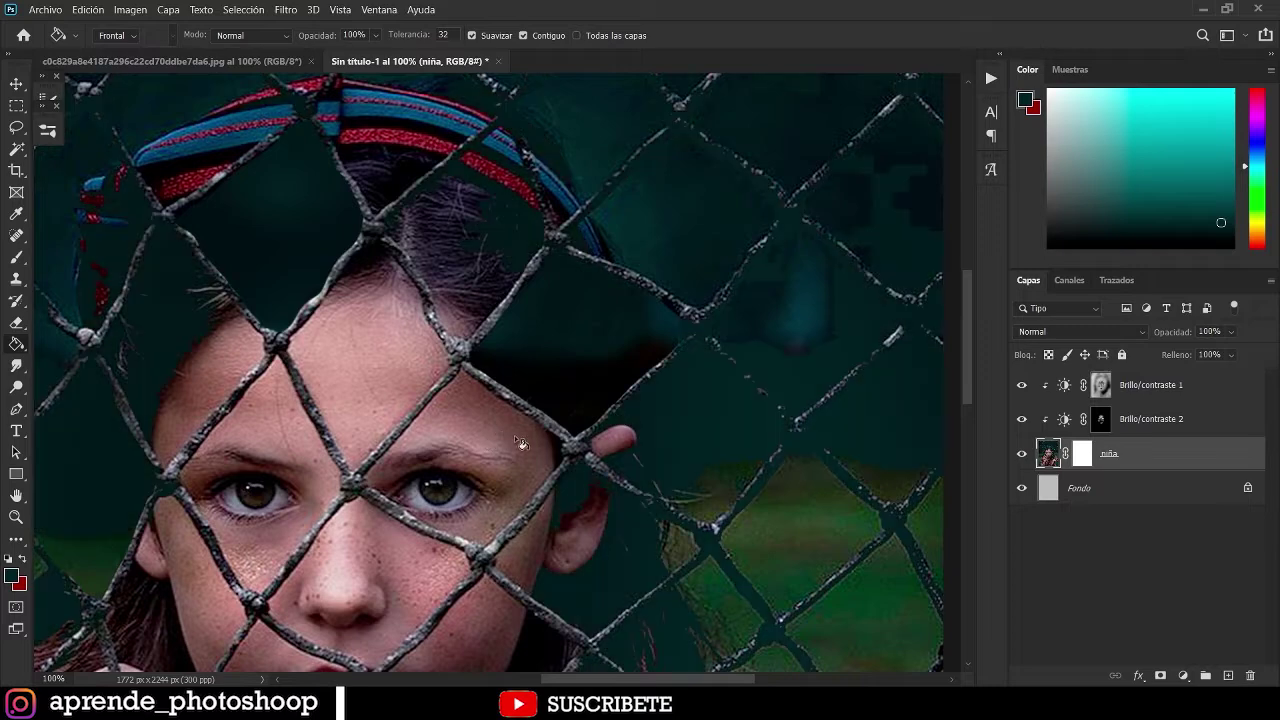
pyautogui.hotkey('ctrl', 'z')
# Smooth the dark band and its upper border in the opening above the ear by cloning adjacent background.
pyautogui.press('space')
pyautogui.moveTo(649, 380); pyautogui.dragTo(490, 400)
pyautogui.hotkey('ctrl', '+')
pyautogui.press('s')
pyautogui.moveTo(411, 318)
pyautogui.mouseDown()
pyautogui.moveTo(361, 321)
pyautogui.moveTo(447, 331)
pyautogui.mouseUp()
pyautogui.keyDown('alt'); pyautogui.click(410, 414); pyautogui.keyUp('alt')
pyautogui.moveTo(438, 378); pyautogui.dragTo(352, 394)
pyautogui.keyDown('alt'); pyautogui.click(383, 387); pyautogui.keyUp('alt')
pyautogui.moveTo(366, 396)
pyautogui.mouseDown()
pyautogui.moveTo(388, 396)
pyautogui.moveTo(265, 408)
pyautogui.mouseUp()
# Blend the teal area into the dark band across the opening above the ear with the Clone Stamp at 64% opacity.
pyautogui.keyDown('alt'); pyautogui.click(309, 293); pyautogui.keyUp('alt')
pyautogui.moveTo(279, 309); pyautogui.dragTo(359, 333)
pyautogui.keyDown('alt'); pyautogui.click(321, 293); pyautogui.keyUp('alt')
pyautogui.moveTo(288, 374)
pyautogui.mouseDown()
pyautogui.moveTo(326, 337)
pyautogui.moveTo(390, 329)
pyautogui.moveTo(303, 303)
pyautogui.mouseUp()
pyautogui.hotkey('ctrl', 'z')
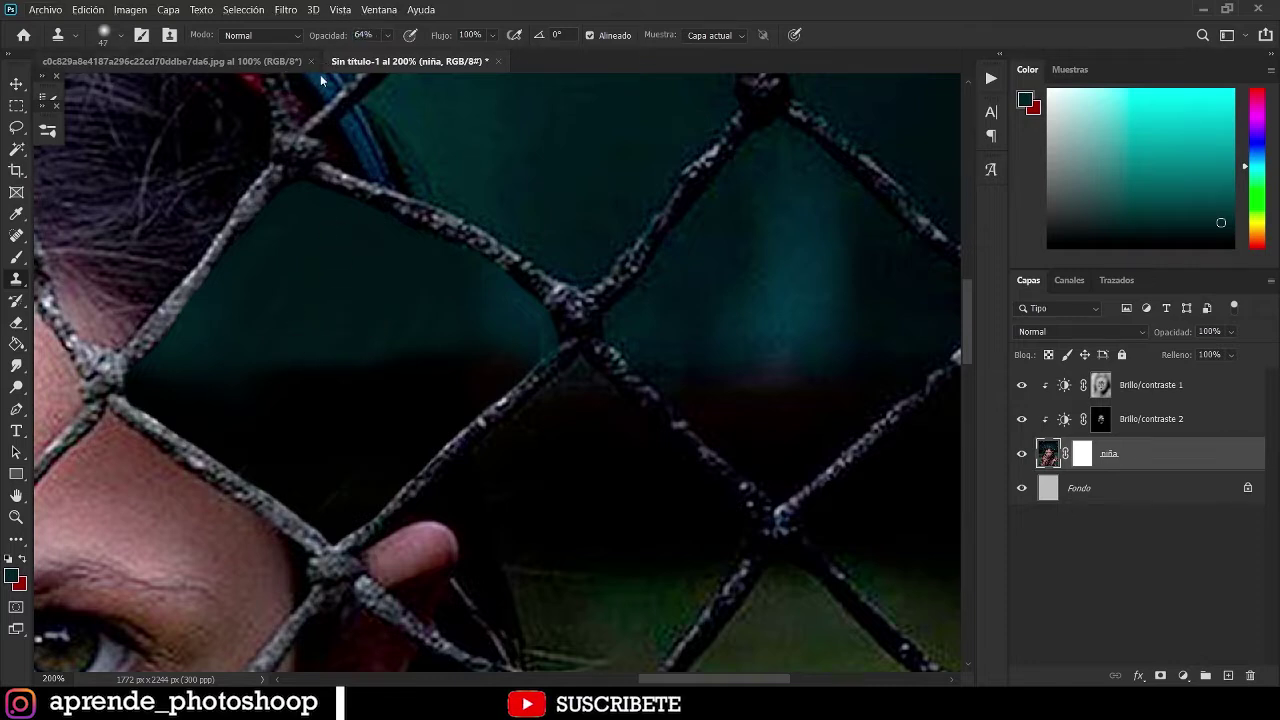
pyautogui.moveTo(384, 346); pyautogui.dragTo(343, 314)
pyautogui.keyDown('alt'); pyautogui.click(326, 330); pyautogui.keyUp('alt')
pyautogui.moveTo(397, 368); pyautogui.dragTo(427, 328)
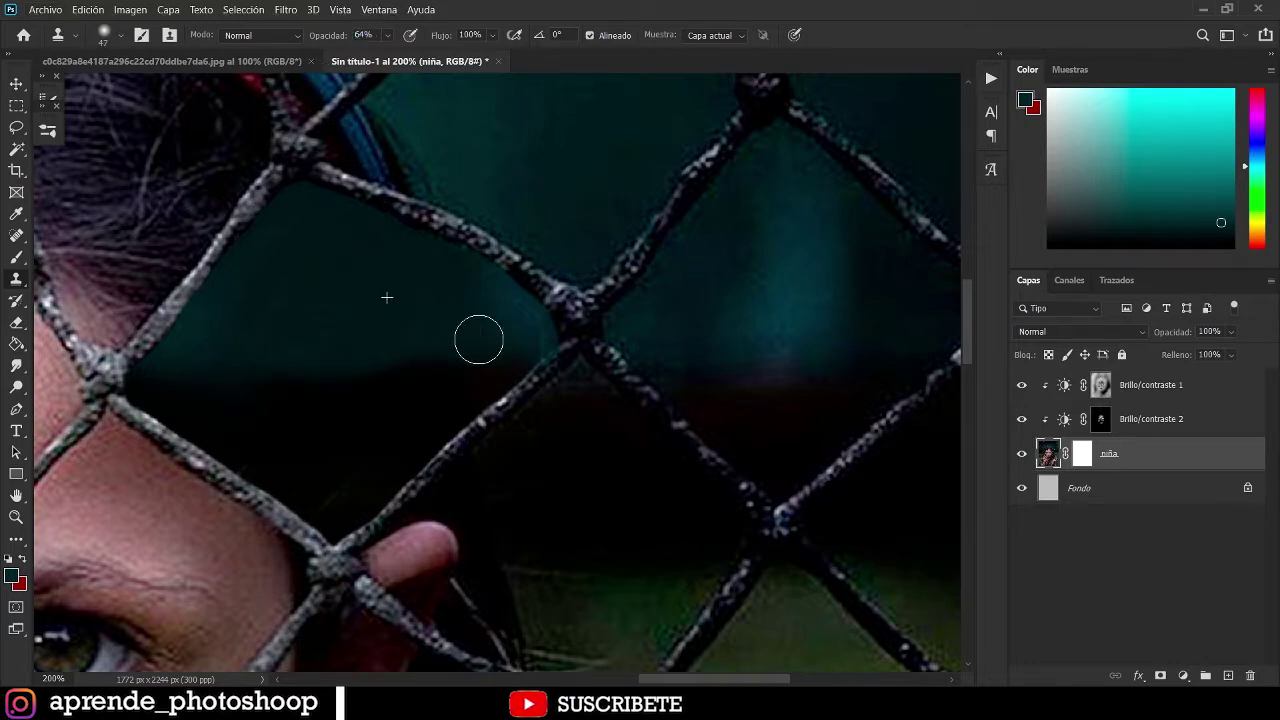
pyautogui.moveTo(348, 342)
pyautogui.mouseDown()
pyautogui.moveTo(444, 356)
pyautogui.moveTo(345, 359)
pyautogui.mouseUp()
pyautogui.keyDown('alt'); pyautogui.click(368, 317); pyautogui.keyUp('alt')
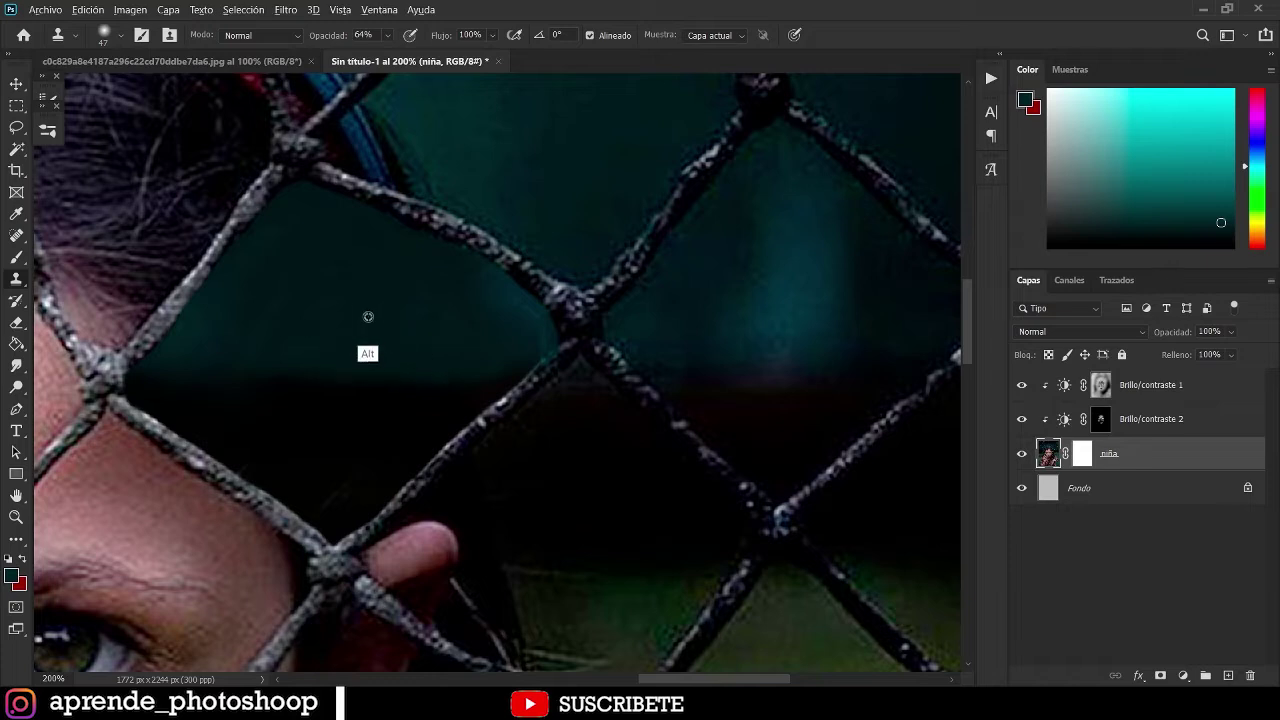
pyautogui.moveTo(272, 284); pyautogui.dragTo(234, 344)
pyautogui.moveTo(260, 294); pyautogui.dragTo(233, 320)
pyautogui.hotkey('ctrl', 'z')
pyautogui.hotkey('ctrl', 'z')
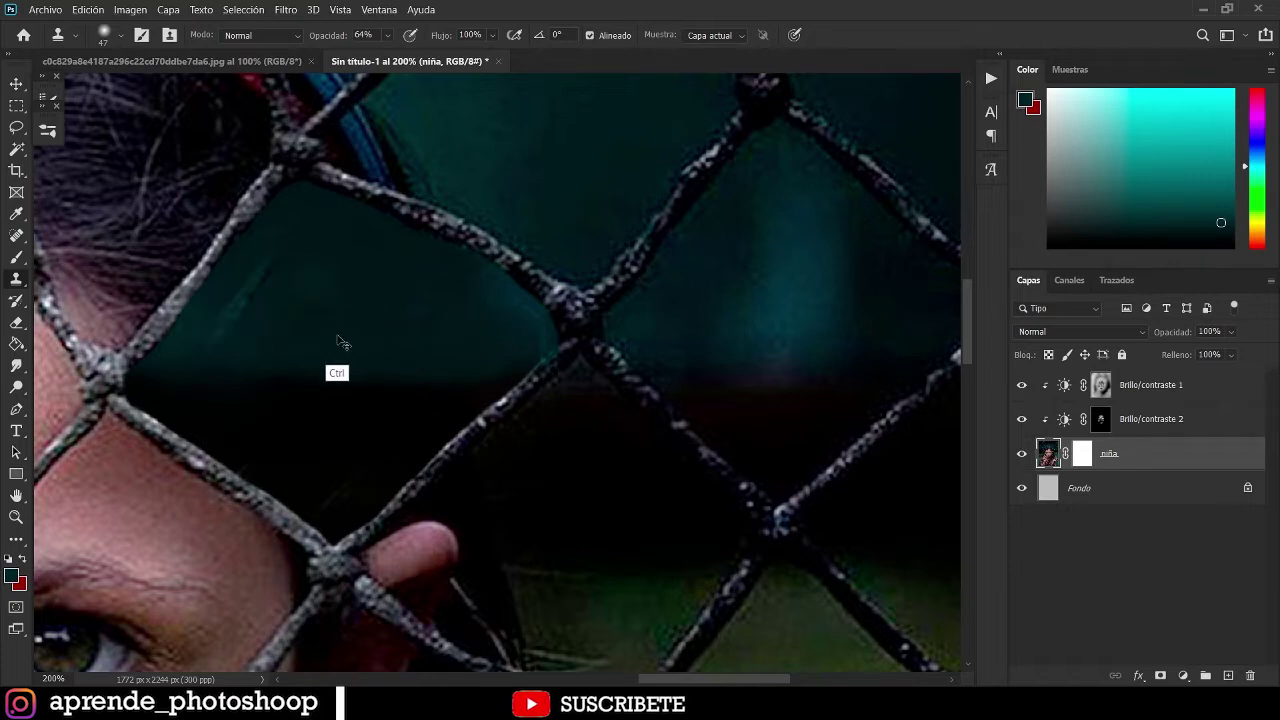
# Even out the teal tones in the upper part of that opening with freshly sampled cloned background.
pyautogui.keyDown('alt'); pyautogui.click(393, 319); pyautogui.keyUp('alt')
pyautogui.keyDown('alt'); pyautogui.click(367, 323); pyautogui.keyUp('alt')
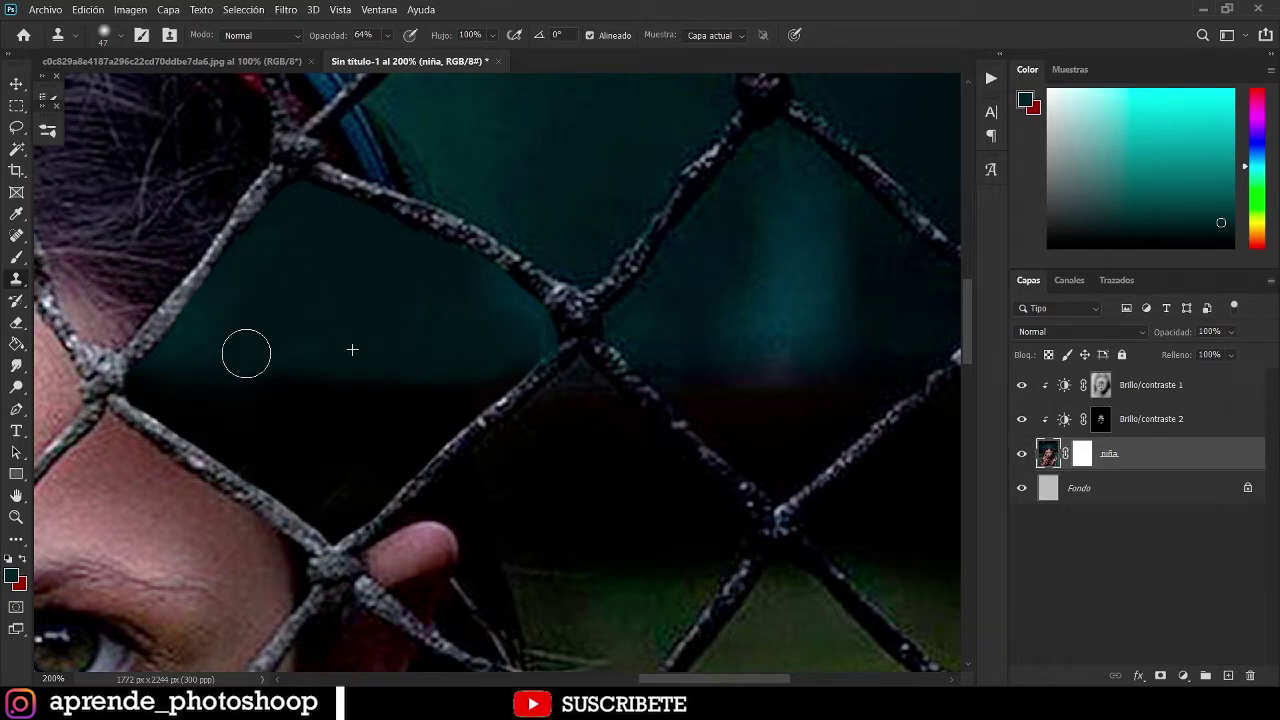
pyautogui.moveTo(246, 353); pyautogui.dragTo(254, 342)
pyautogui.moveTo(431, 307); pyautogui.dragTo(412, 309)
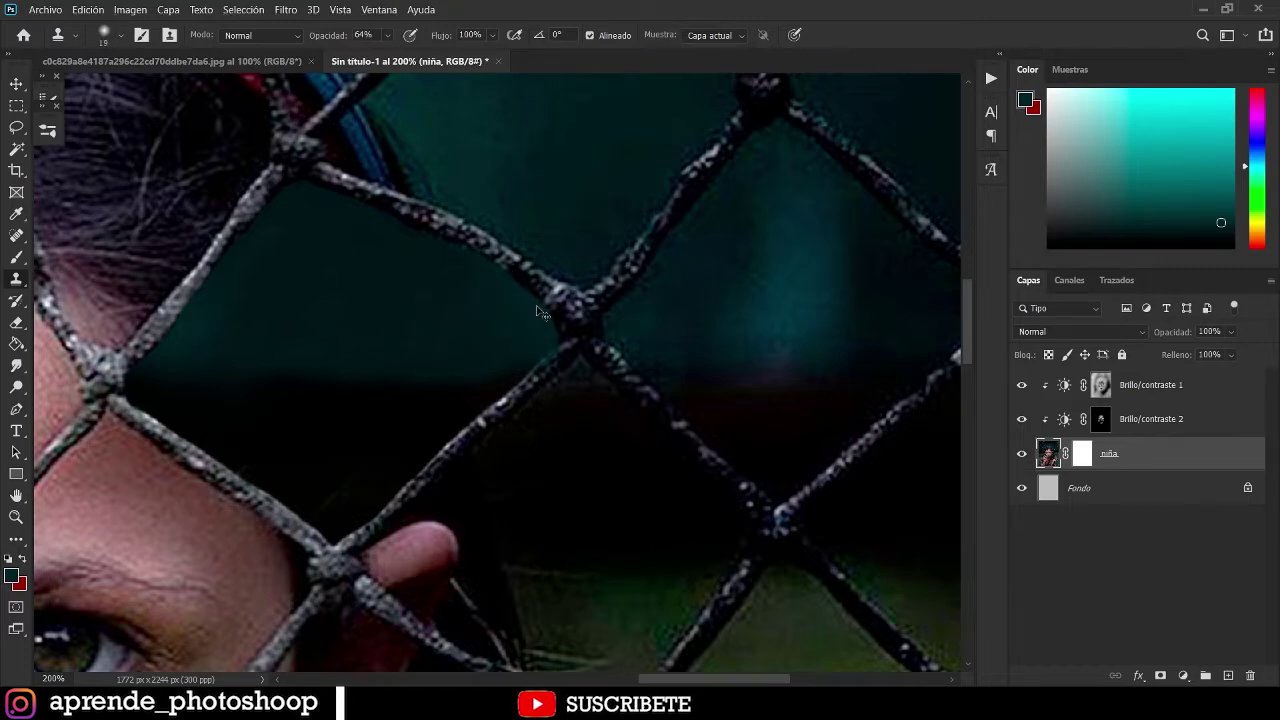
# Select the net opening below the mouth with the Lasso, refining the outline along the inner edges of the ropes.
pyautogui.hotkey('ctrl', '-')
pyautogui.hotkey('ctrl', '-')
pyautogui.hotkey('ctrl', '0')
pyautogui.hotkey('ctrl', '+')
pyautogui.hotkey('ctrl', '+')
pyautogui.hotkey('ctrl', '+')
pyautogui.press('space')
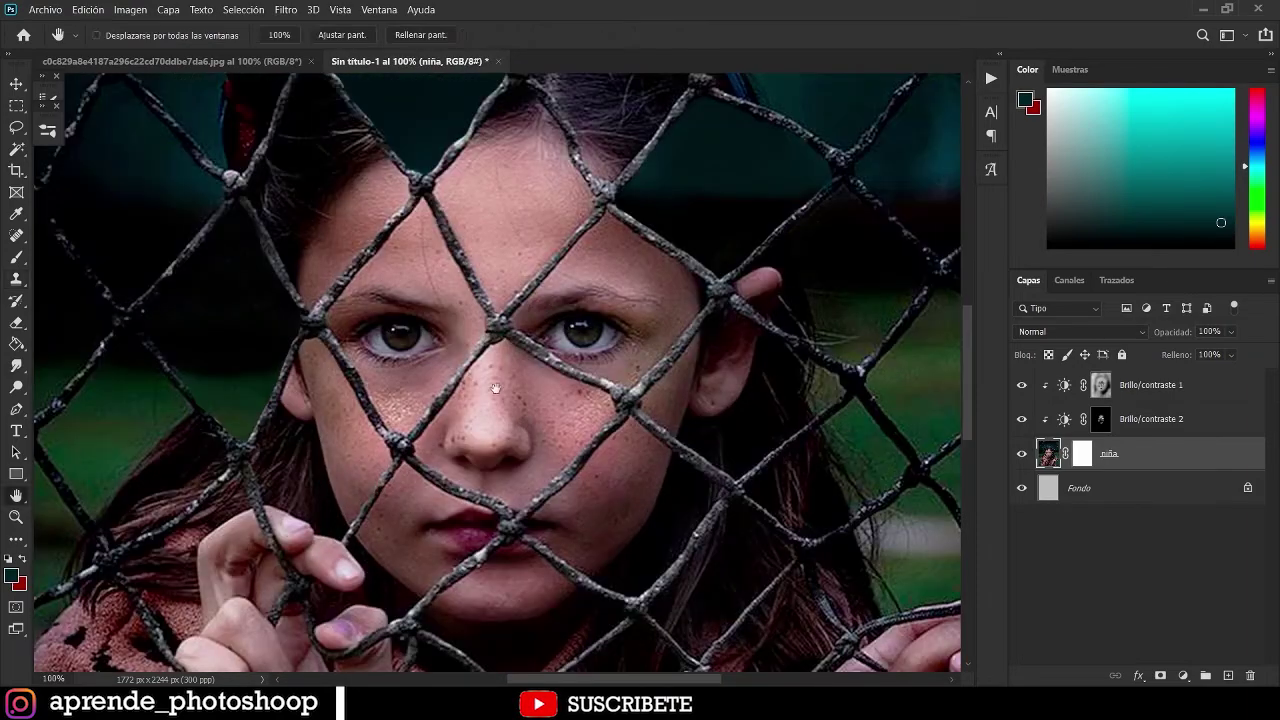
pyautogui.moveTo(708, 463)
pyautogui.mouseDown()
pyautogui.moveTo(666, 391)
pyautogui.moveTo(605, 413)
pyautogui.moveTo(630, 356)
pyautogui.moveTo(666, 322)
pyautogui.moveTo(643, 243)
pyautogui.moveTo(614, 229)
pyautogui.moveTo(766, 374)
pyautogui.moveTo(786, 372)
pyautogui.mouseUp()
pyautogui.hotkey('ctrl', '+')
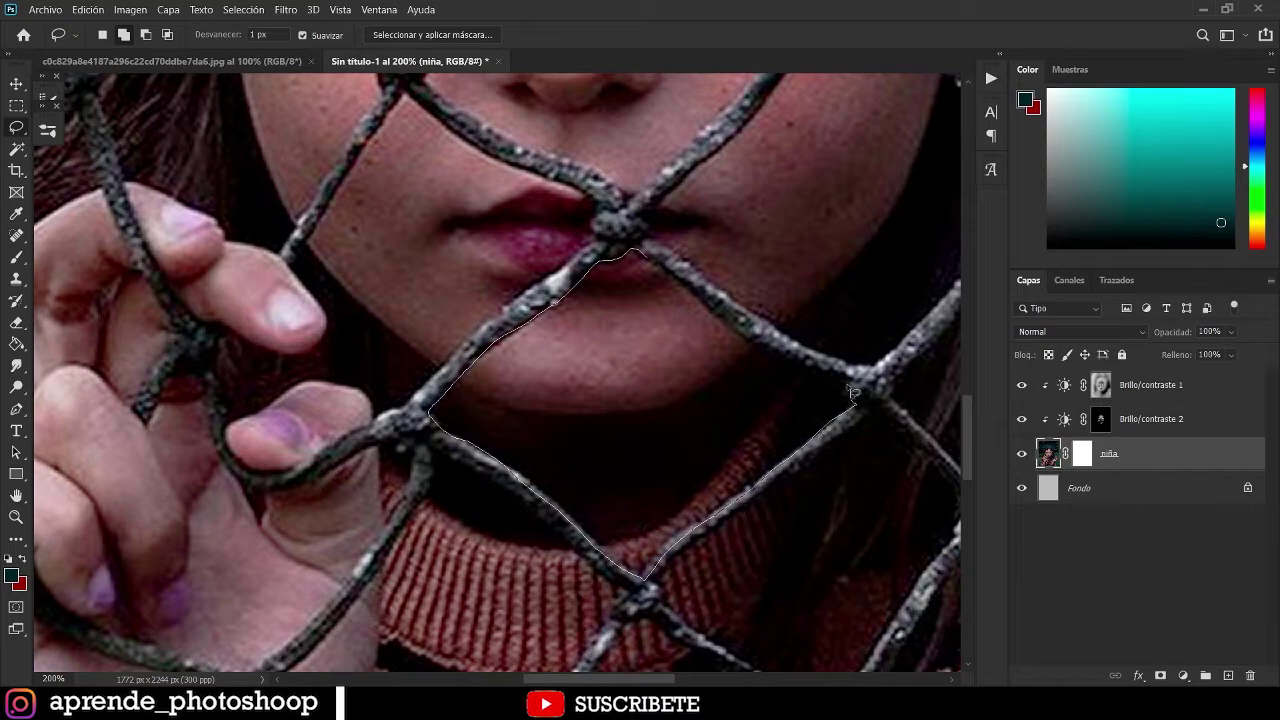
pyautogui.moveTo(690, 298); pyautogui.dragTo(645, 260)
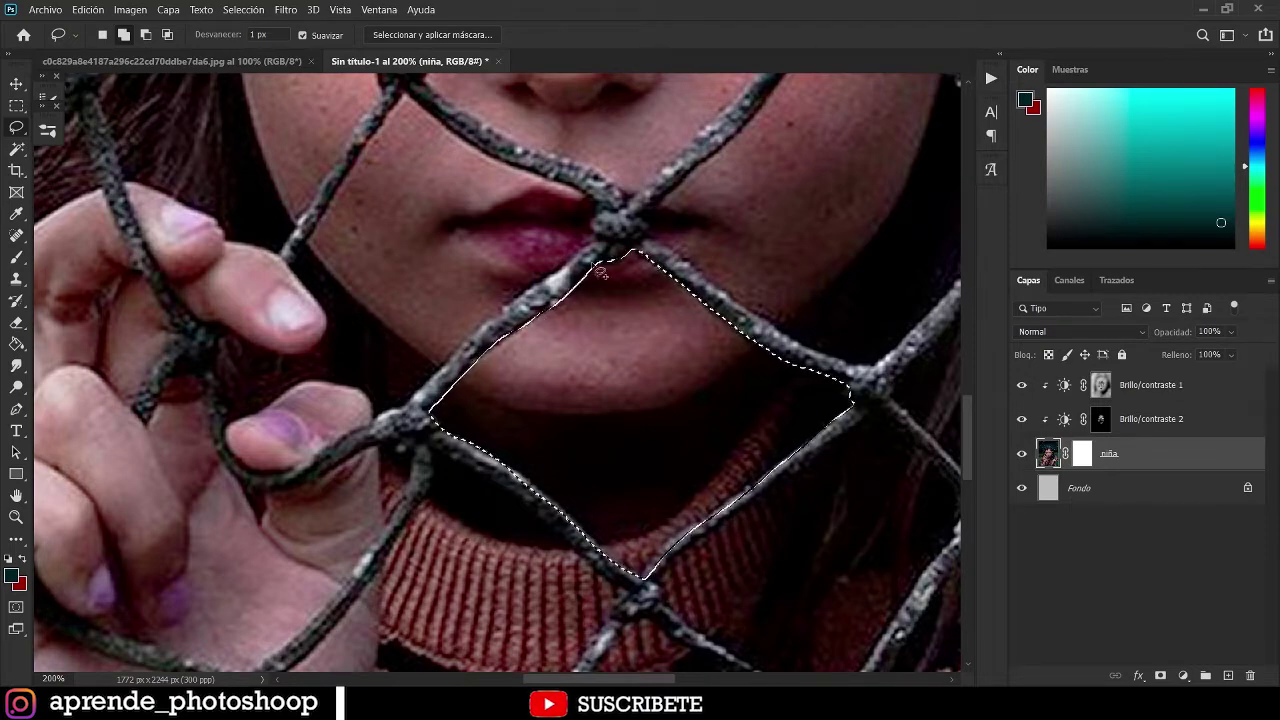
pyautogui.moveTo(480, 453)
pyautogui.mouseDown()
pyautogui.moveTo(648, 590)
pyautogui.moveTo(567, 519)
pyautogui.mouseUp()
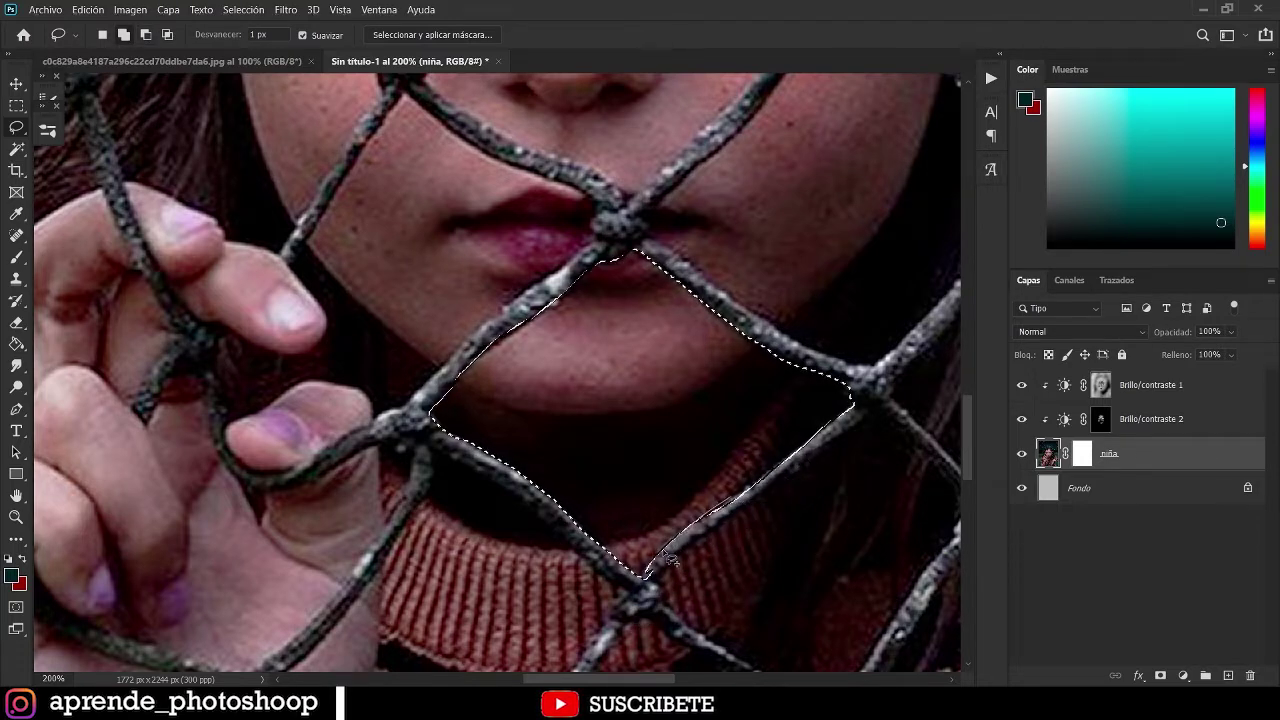
pyautogui.moveTo(656, 568)
pyautogui.mouseDown()
pyautogui.moveTo(627, 612)
pyautogui.moveTo(648, 578)
pyautogui.moveTo(635, 589)
pyautogui.mouseUp()
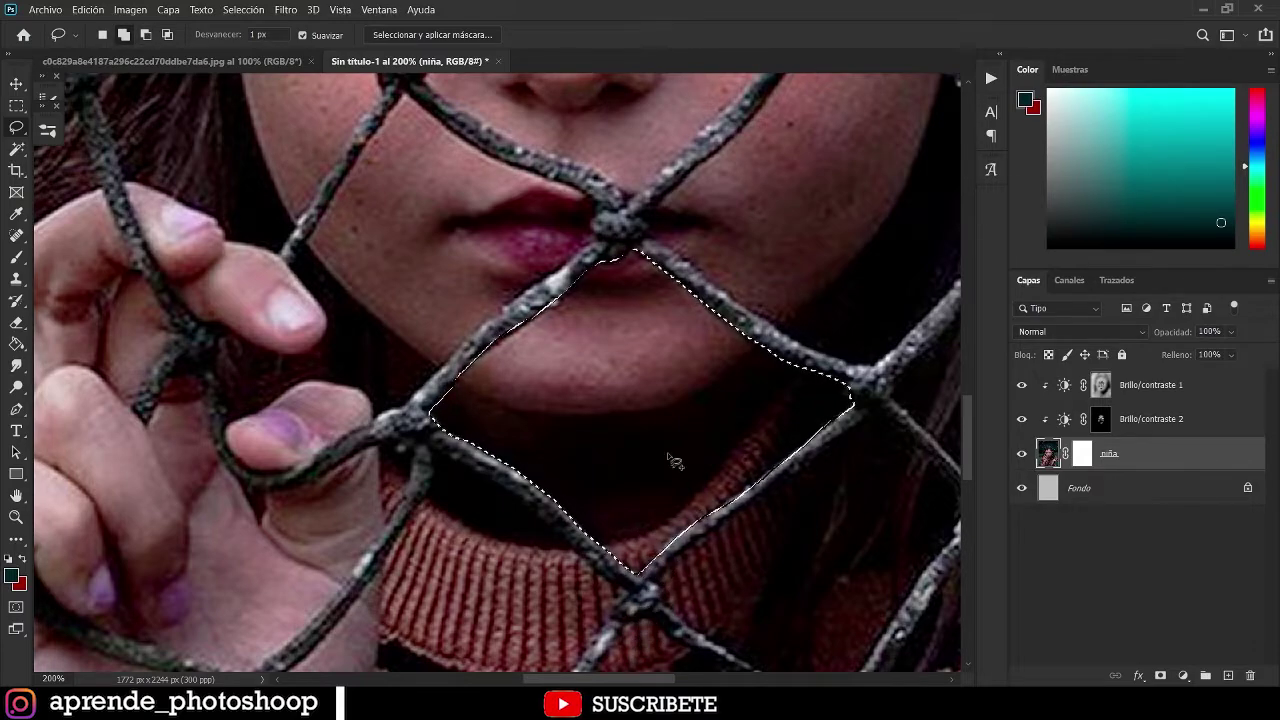
# Clone the green background from beside the hair over the chin and neck inside the selection with a 96-pixel Clone Stamp.
pyautogui.hotkey('ctrl', '0')
pyautogui.press('g')
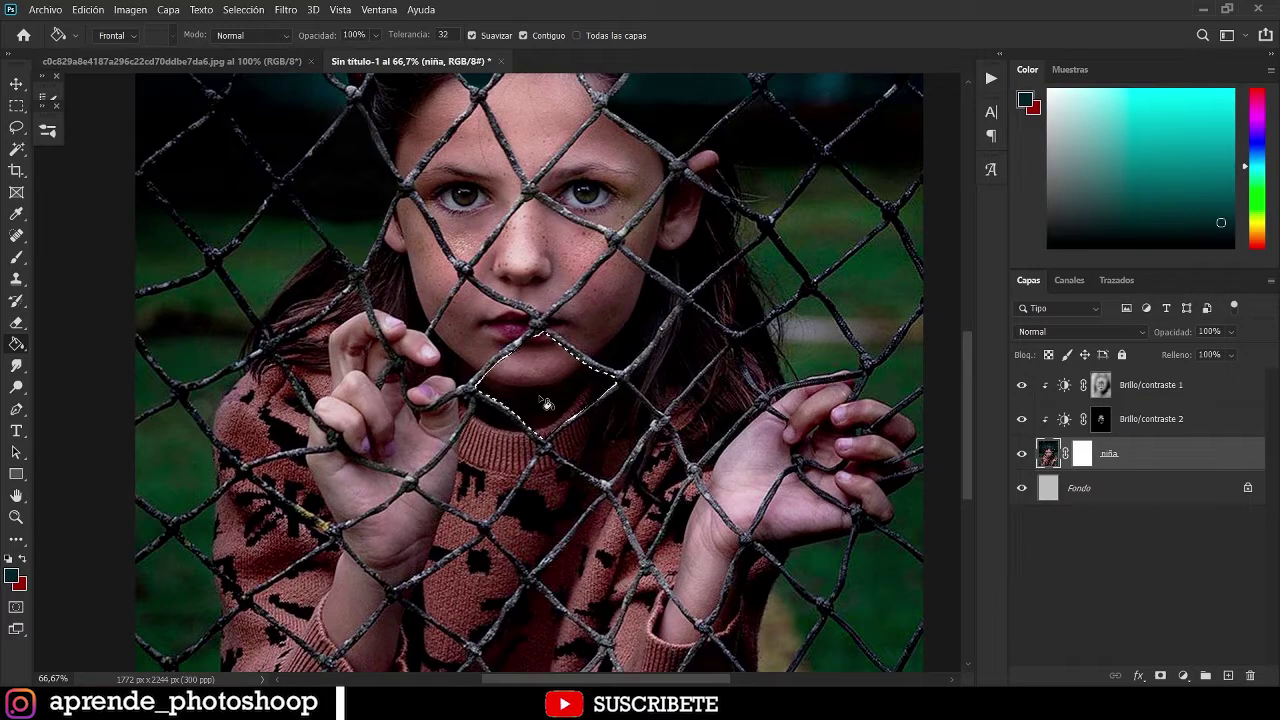
pyautogui.moveTo(681, 399)
pyautogui.mouseDown()
pyautogui.moveTo(551, 391)
pyautogui.moveTo(587, 389)
pyautogui.mouseUp()
pyautogui.press('b')
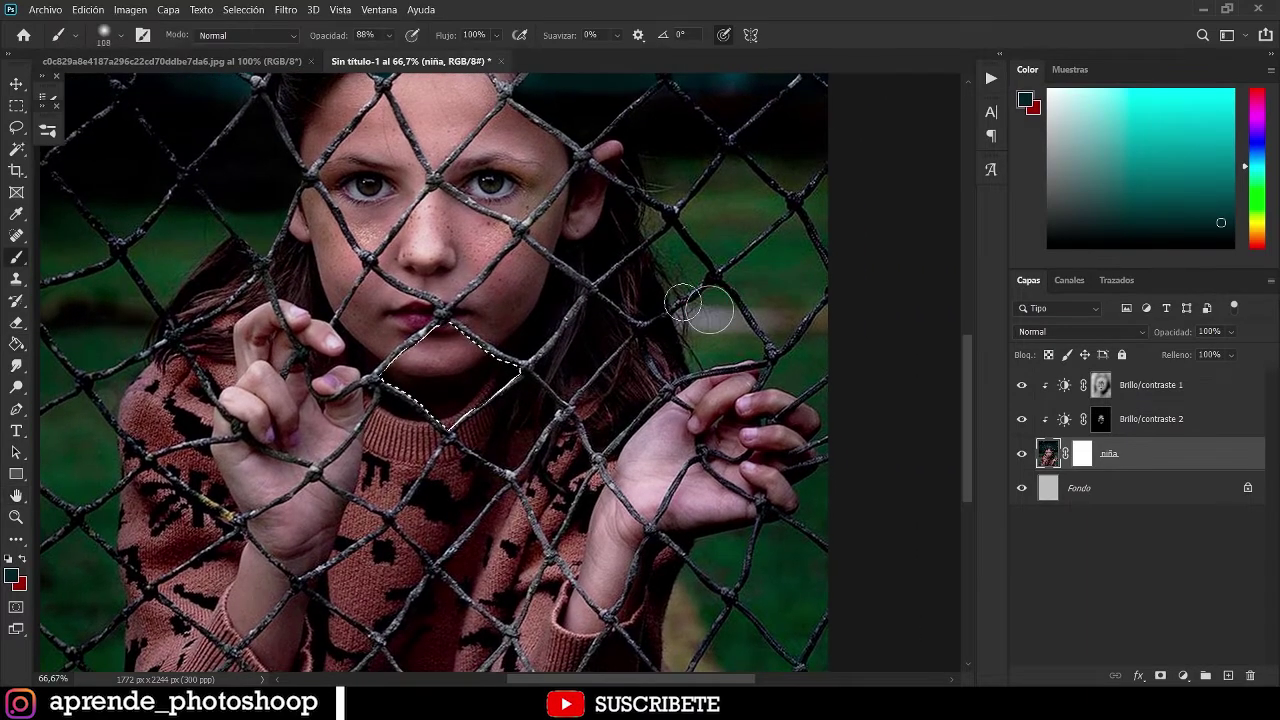
pyautogui.press('s')
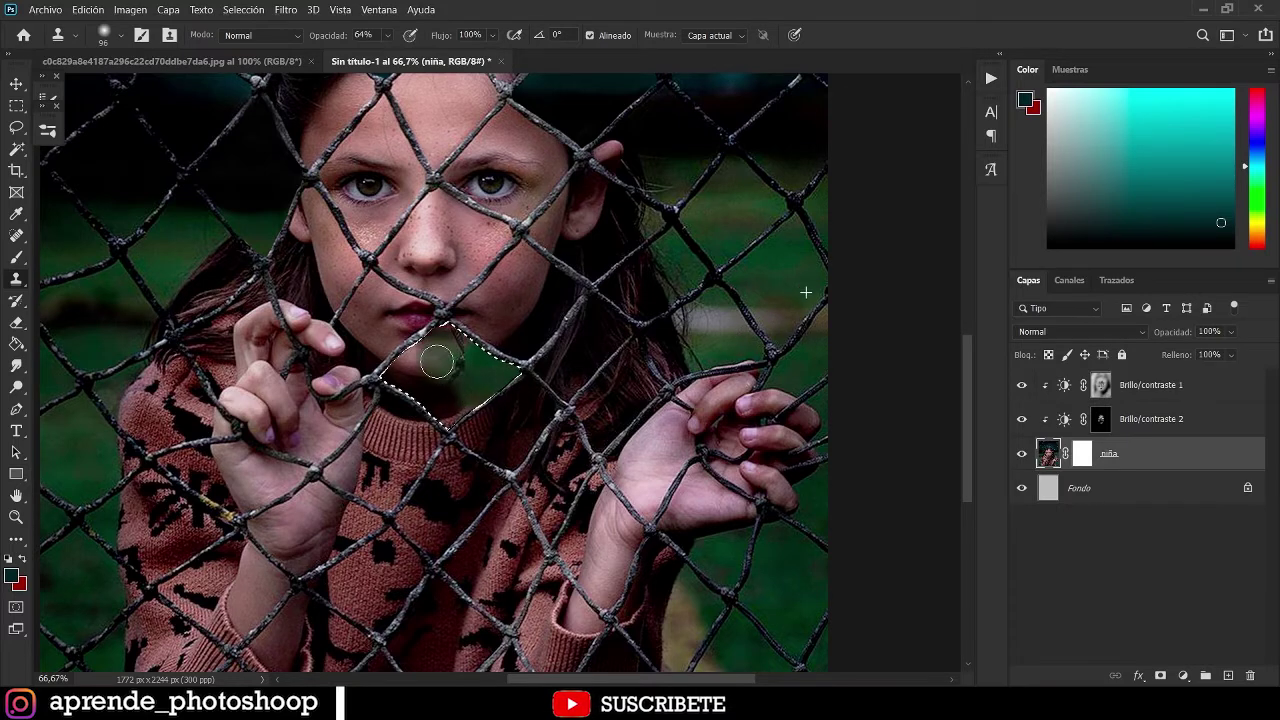
pyautogui.moveTo(440, 352); pyautogui.dragTo(390, 360)
pyautogui.keyDown('alt'); pyautogui.click(783, 263); pyautogui.keyUp('alt')
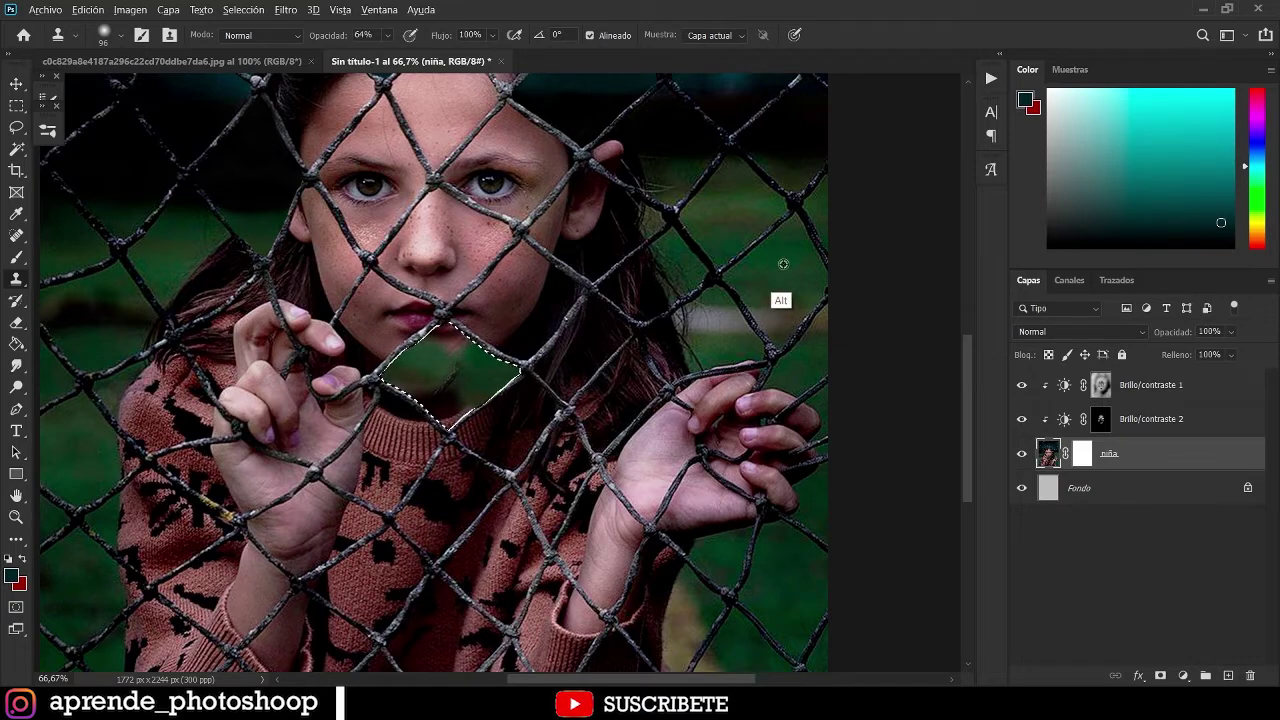
pyautogui.moveTo(449, 330); pyautogui.dragTo(451, 376)
pyautogui.keyDown('alt'); pyautogui.click(784, 284); pyautogui.keyUp('alt')
pyautogui.hotkey('ctrl', '+')
pyautogui.hotkey('ctrl', '+')
pyautogui.press('g')
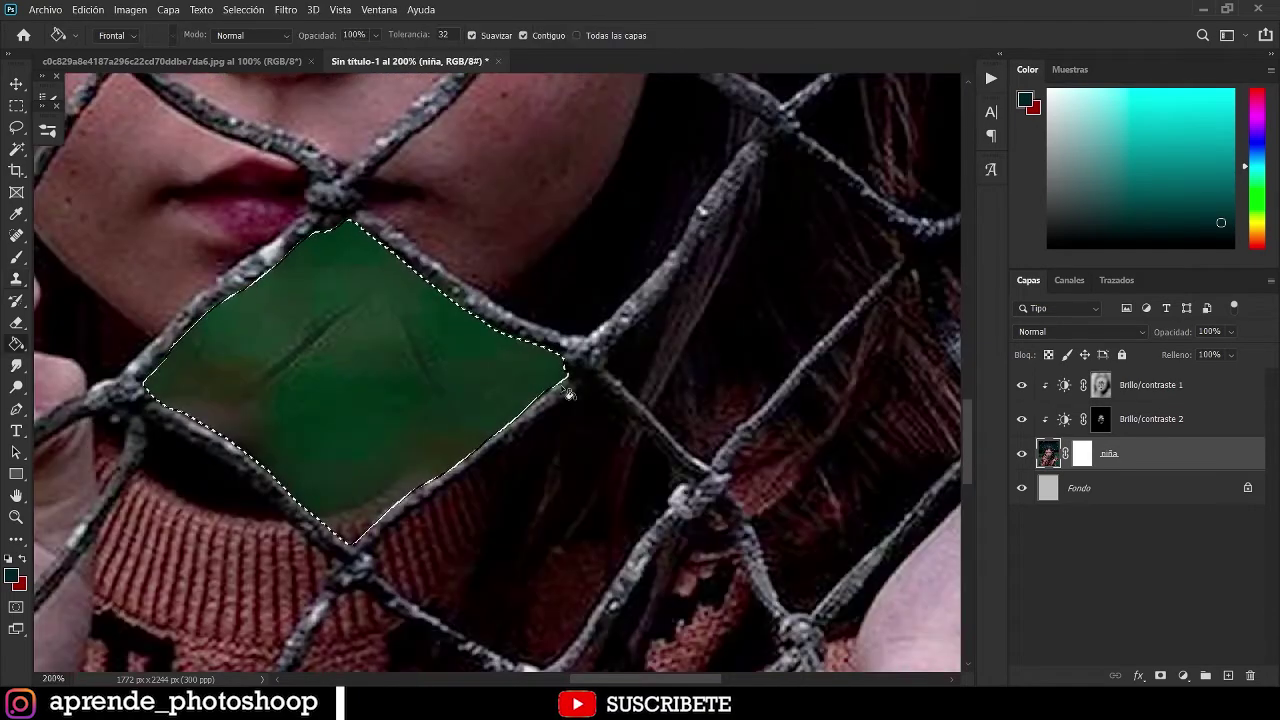
pyautogui.click(500, 378)
pyautogui.press('b')
pyautogui.hotkey('ctrl', 'z')
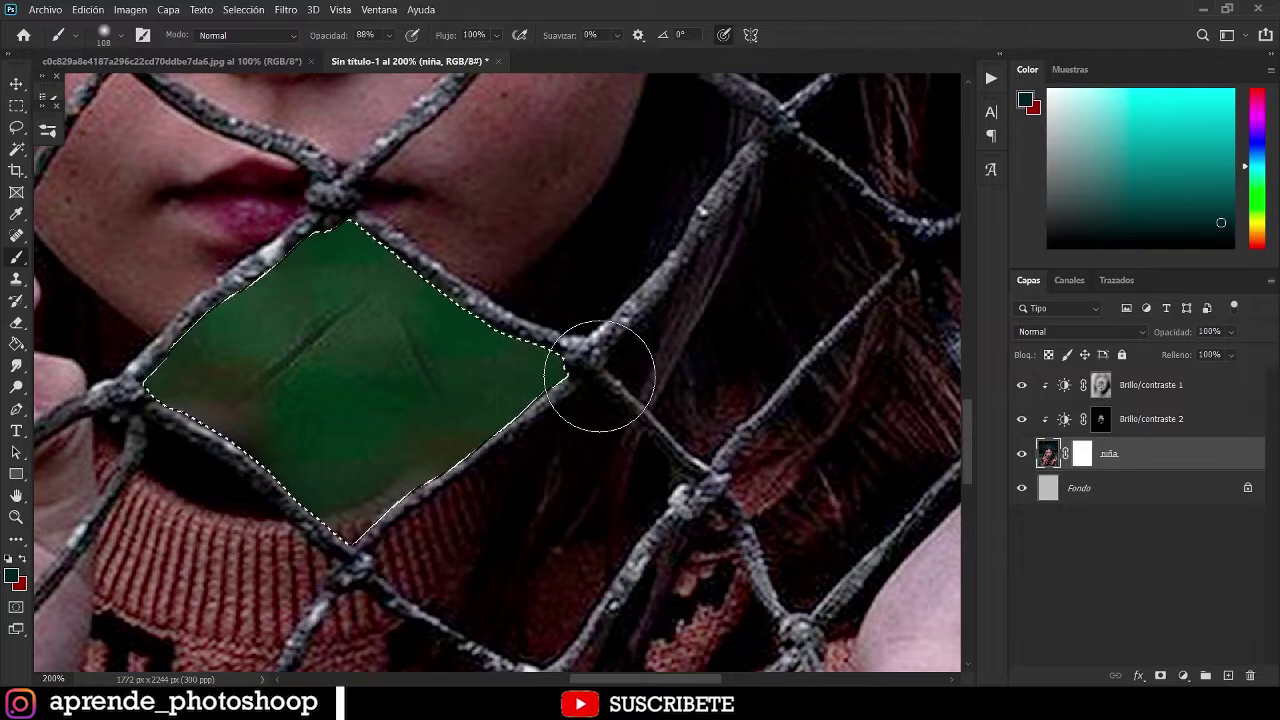
# Paint sampled dark greens over the rope traces and sweater remnants inside the selection with a 43-pixel Brush at 88% opacity.
pyautogui.keyDown('alt'); pyautogui.click(337, 440); pyautogui.keyUp('alt')
pyautogui.moveTo(332, 334)
pyautogui.mouseDown()
pyautogui.moveTo(277, 380)
pyautogui.moveTo(273, 367)
pyautogui.moveTo(208, 408)
pyautogui.mouseUp()
pyautogui.keyDown('alt'); pyautogui.click(351, 432); pyautogui.keyUp('alt')
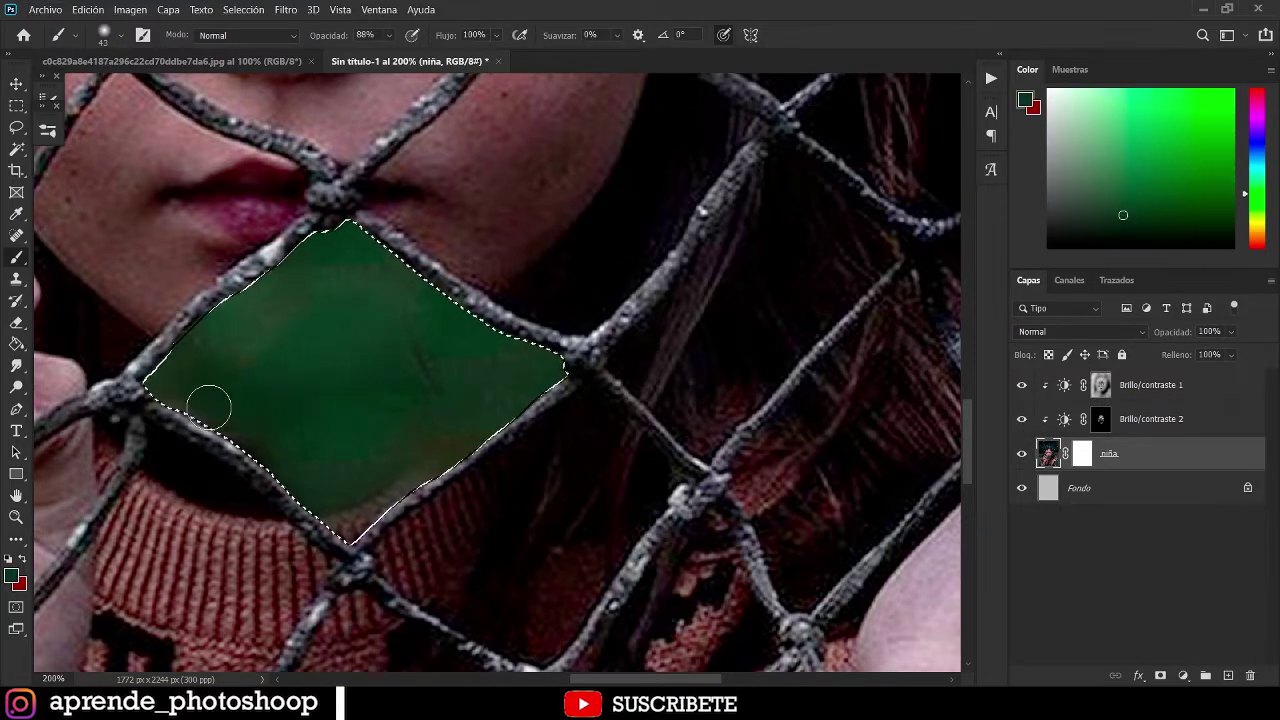
pyautogui.keyDown('alt'); pyautogui.click(324, 452); pyautogui.keyUp('alt')
pyautogui.moveTo(327, 477)
pyautogui.mouseDown()
pyautogui.moveTo(344, 517)
pyautogui.moveTo(392, 493)
pyautogui.mouseUp()
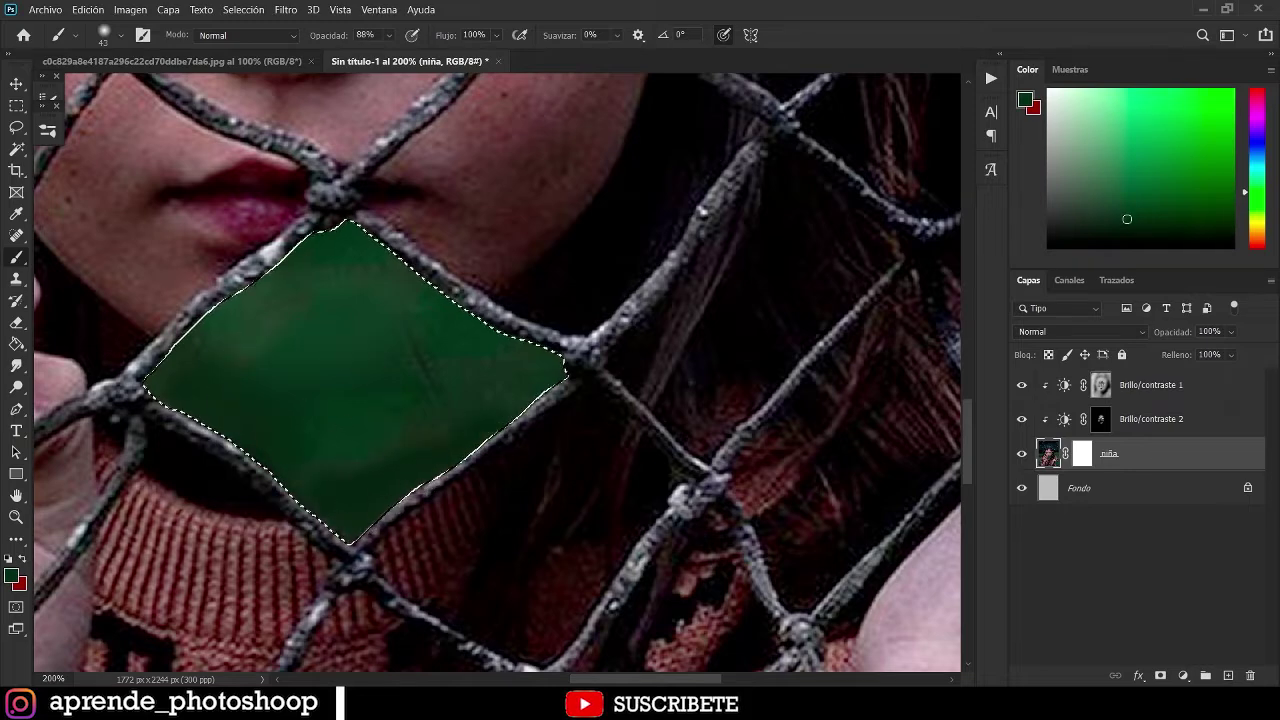
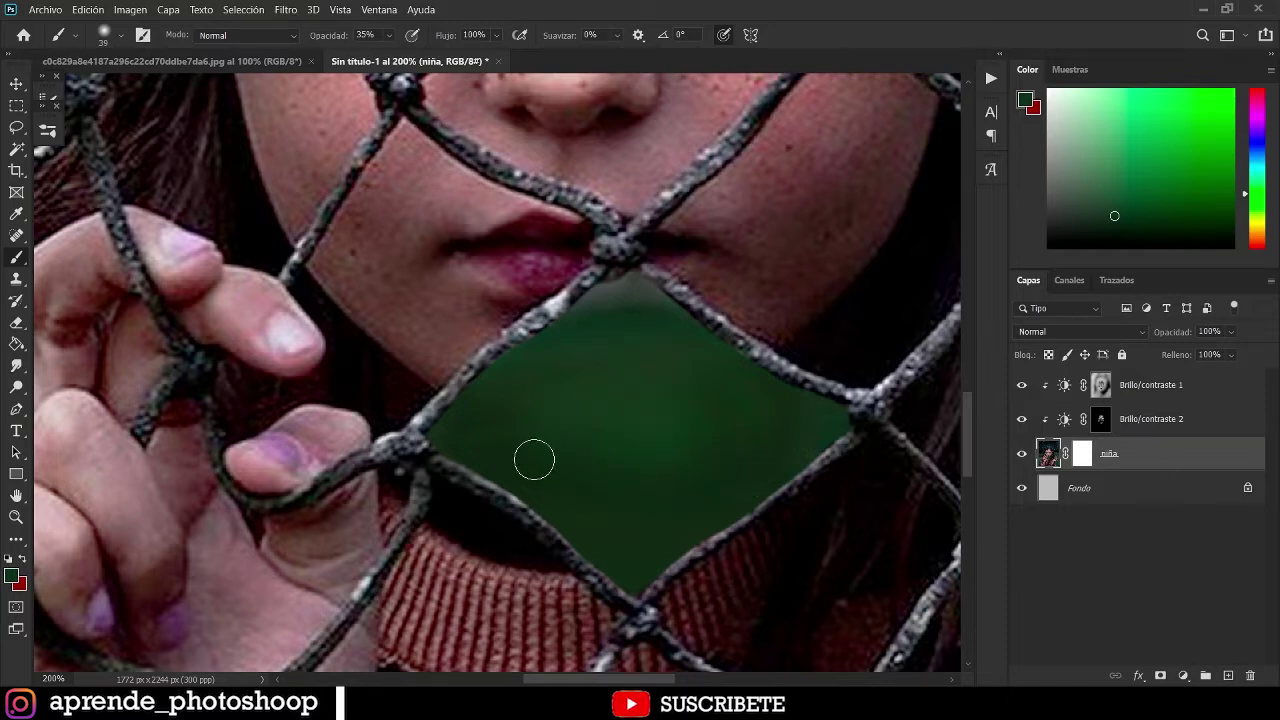
# Soften the green tones in the opening below the mouth with sampled greens and a 39-pixel Brush at 35% opacity.
pyautogui.keyDown('alt'); pyautogui.click(669, 452); pyautogui.keyUp('alt')
pyautogui.keyDown('alt'); pyautogui.click(651, 493); pyautogui.keyUp('alt')
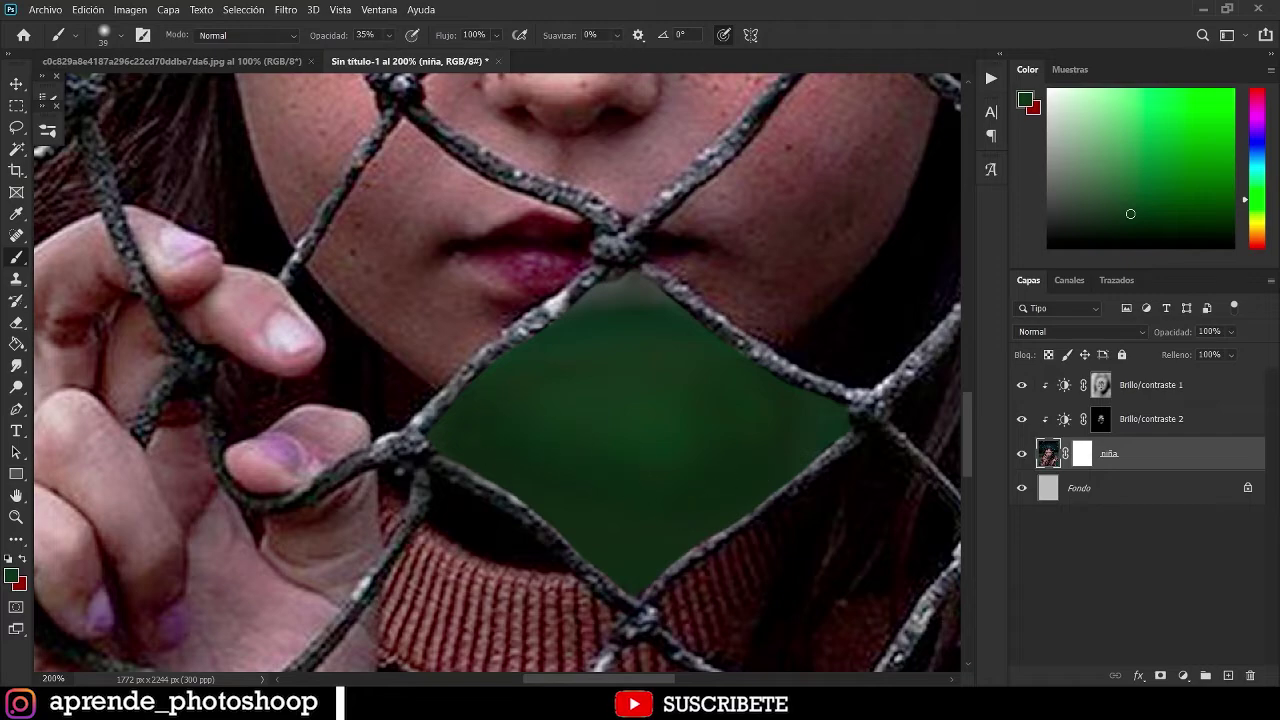
pyautogui.hotkey('ctrl', '-')
pyautogui.hotkey('ctrl', '-')
pyautogui.hotkey('ctrl', '-')
pyautogui.hotkey('ctrl', '0')
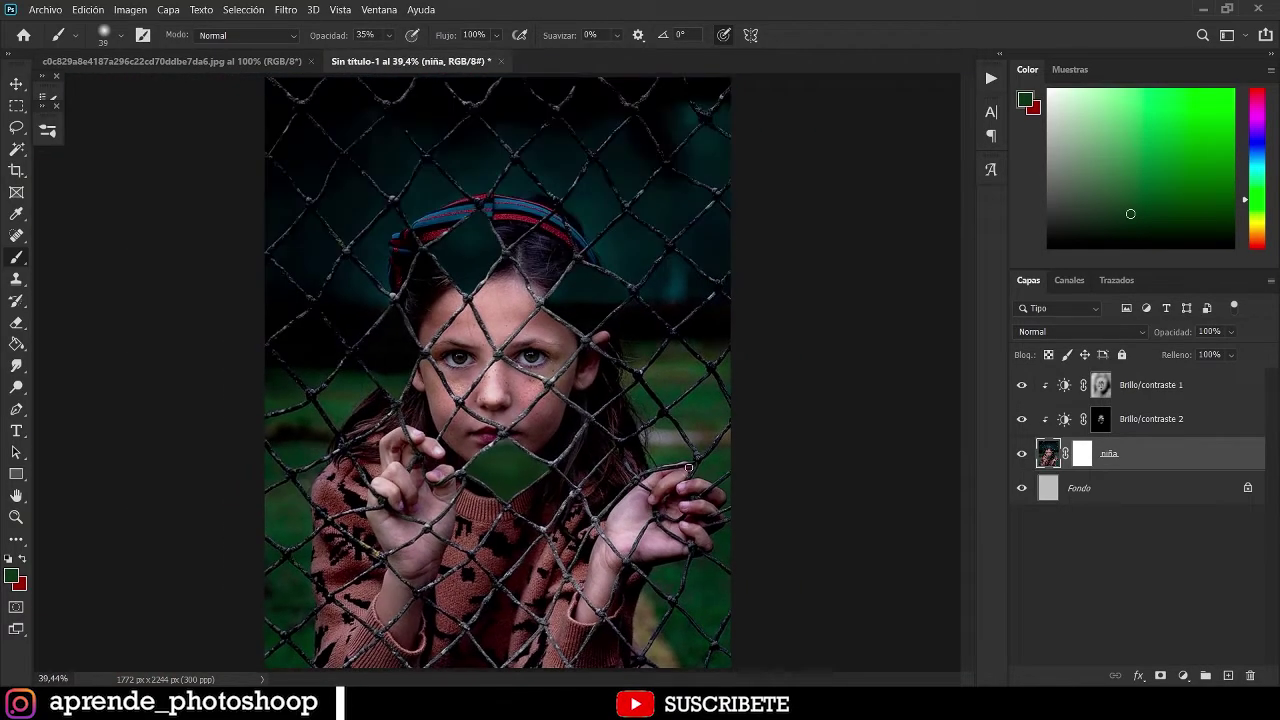
# Select the net opening over the raised hand's wrist and sleeve with the Lasso, refining its edges along the ropes.
pyautogui.hotkey('ctrl', '+')
pyautogui.hotkey('ctrl', '+')
pyautogui.hotkey('ctrl', '+')
pyautogui.moveTo(687, 466); pyautogui.dragTo(708, 400)
pyautogui.press('l')
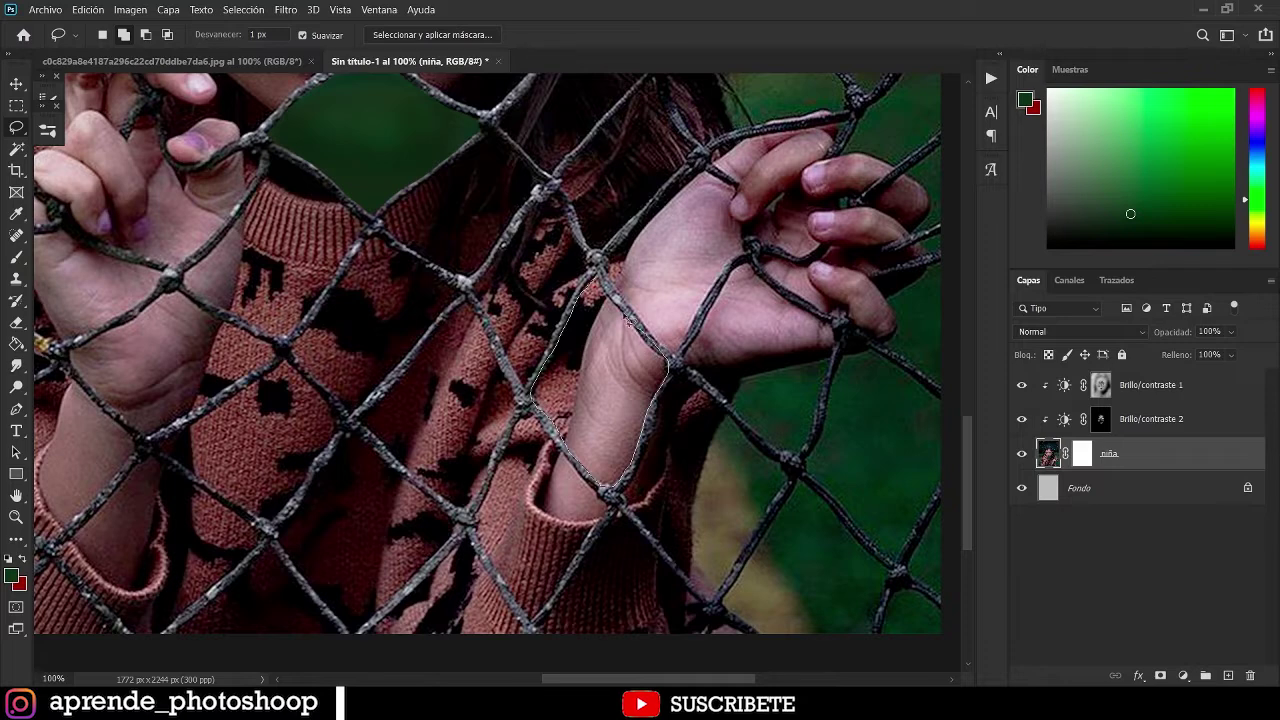
pyautogui.hotkey('ctrl', '+')
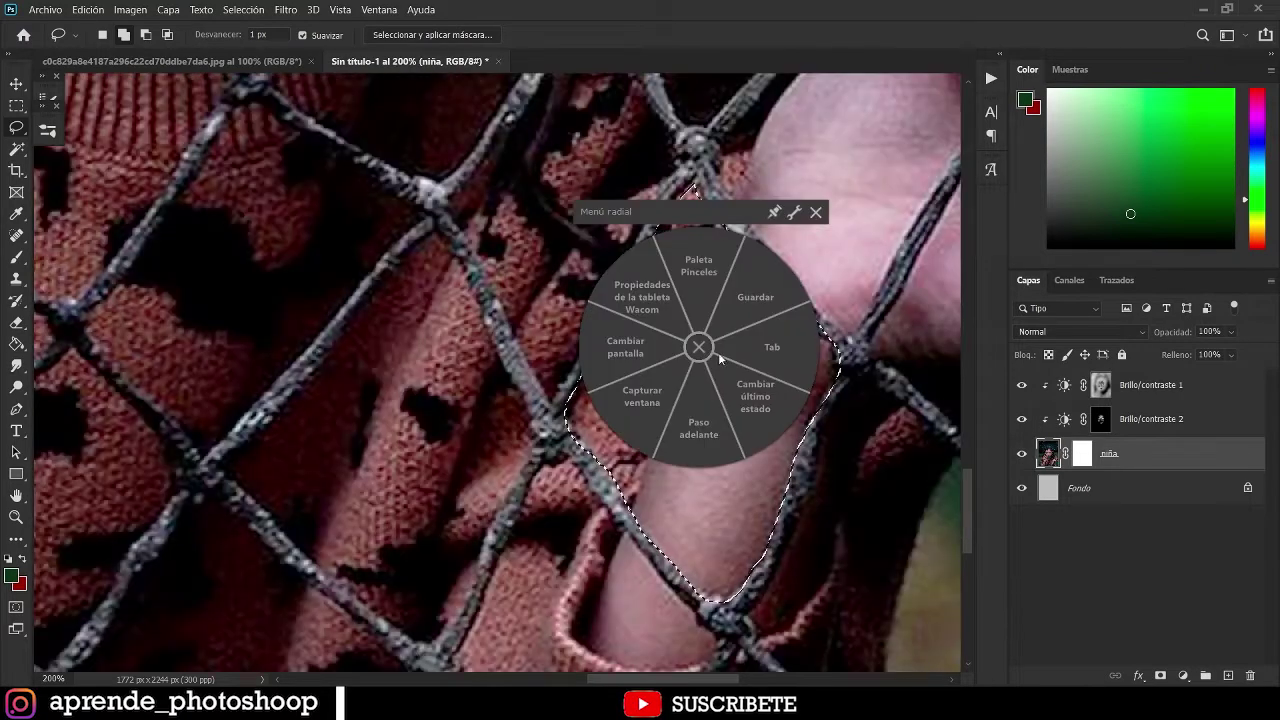
pyautogui.moveTo(627, 311); pyautogui.dragTo(559, 428)
pyautogui.moveTo(640, 497)
pyautogui.mouseDown()
pyautogui.moveTo(730, 618)
pyautogui.moveTo(711, 598)
pyautogui.moveTo(723, 614)
pyautogui.moveTo(703, 608)
pyautogui.moveTo(740, 618)
pyautogui.moveTo(730, 607)
pyautogui.moveTo(770, 587)
pyautogui.moveTo(756, 550)
pyautogui.moveTo(772, 563)
pyautogui.moveTo(738, 596)
pyautogui.mouseUp()
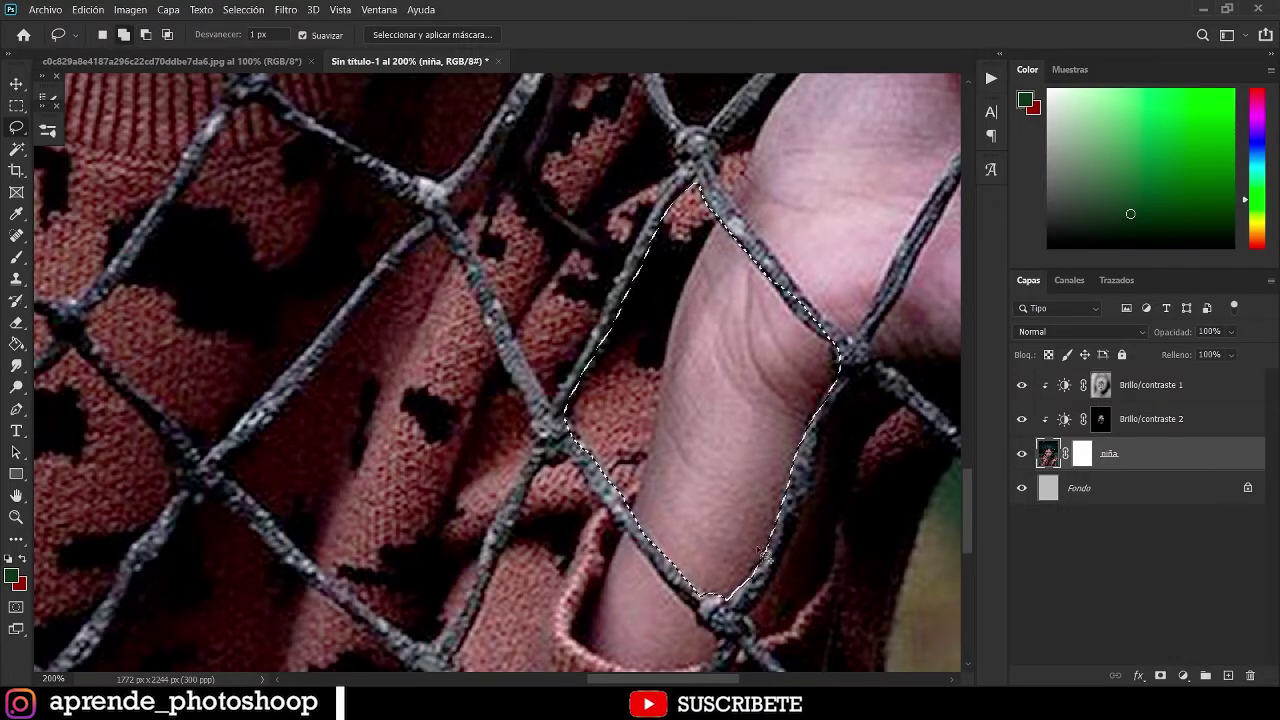
pyautogui.moveTo(838, 343); pyautogui.dragTo(843, 351)
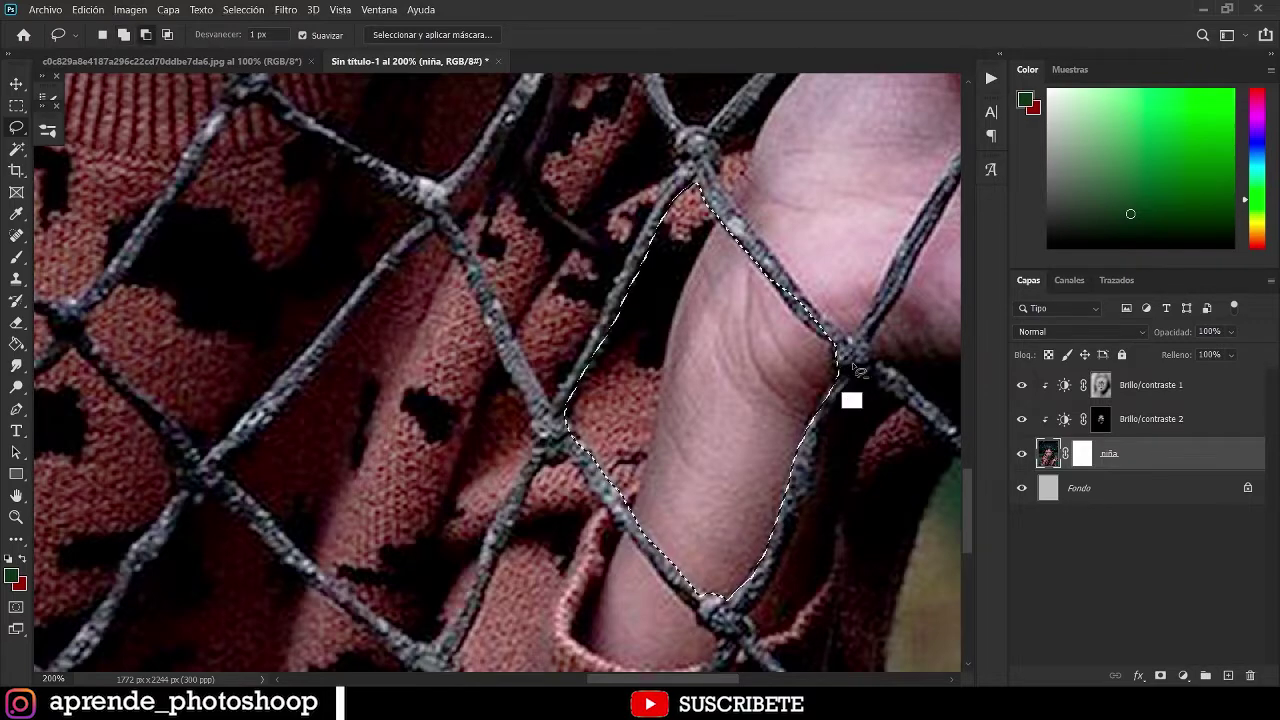
# Cover the wrist and sleeve inside the selection with sampled dark greens, using an 88-pixel Brush at 57% opacity.
pyautogui.hotkey('ctrl', '-')
pyautogui.hotkey('ctrl', '-')
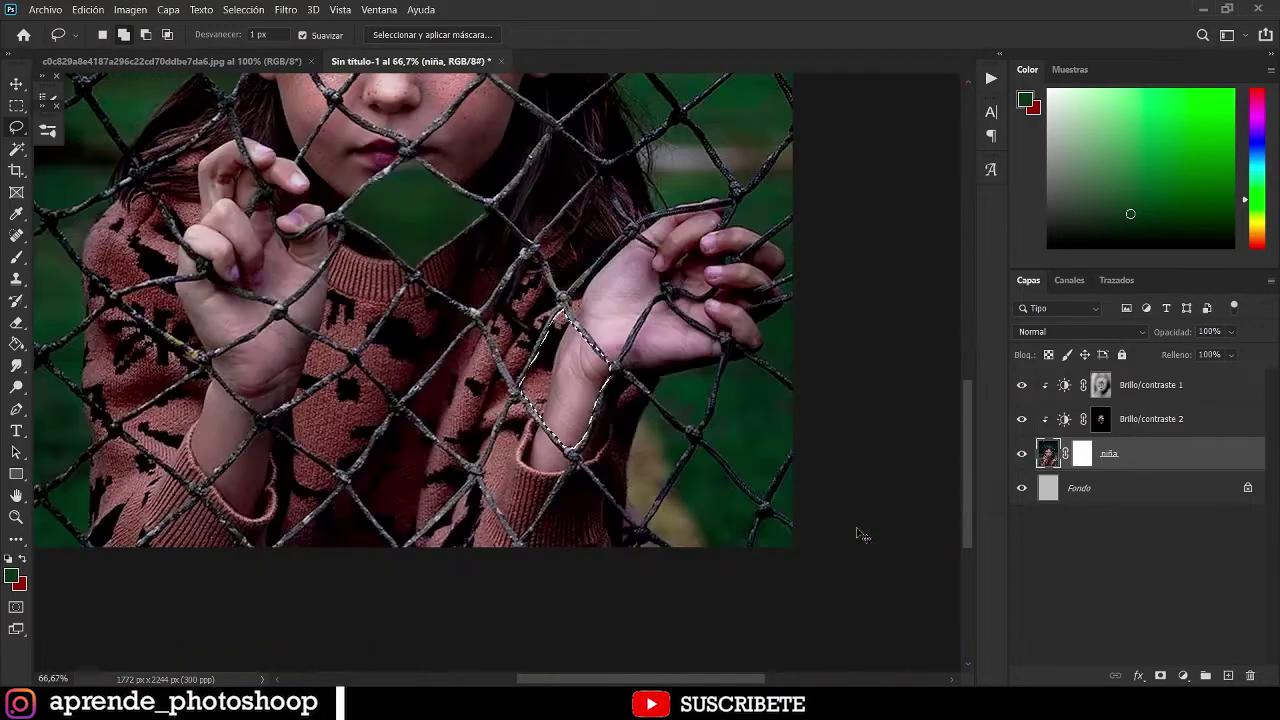
pyautogui.hotkey('ctrl', '+')
pyautogui.press('b')
pyautogui.keyDown('alt'); pyautogui.click(795, 424); pyautogui.keyUp('alt')
pyautogui.moveTo(341, 40); pyautogui.dragTo(393, 47)
pyautogui.keyDown('alt'); pyautogui.click(829, 418); pyautogui.keyUp('alt')
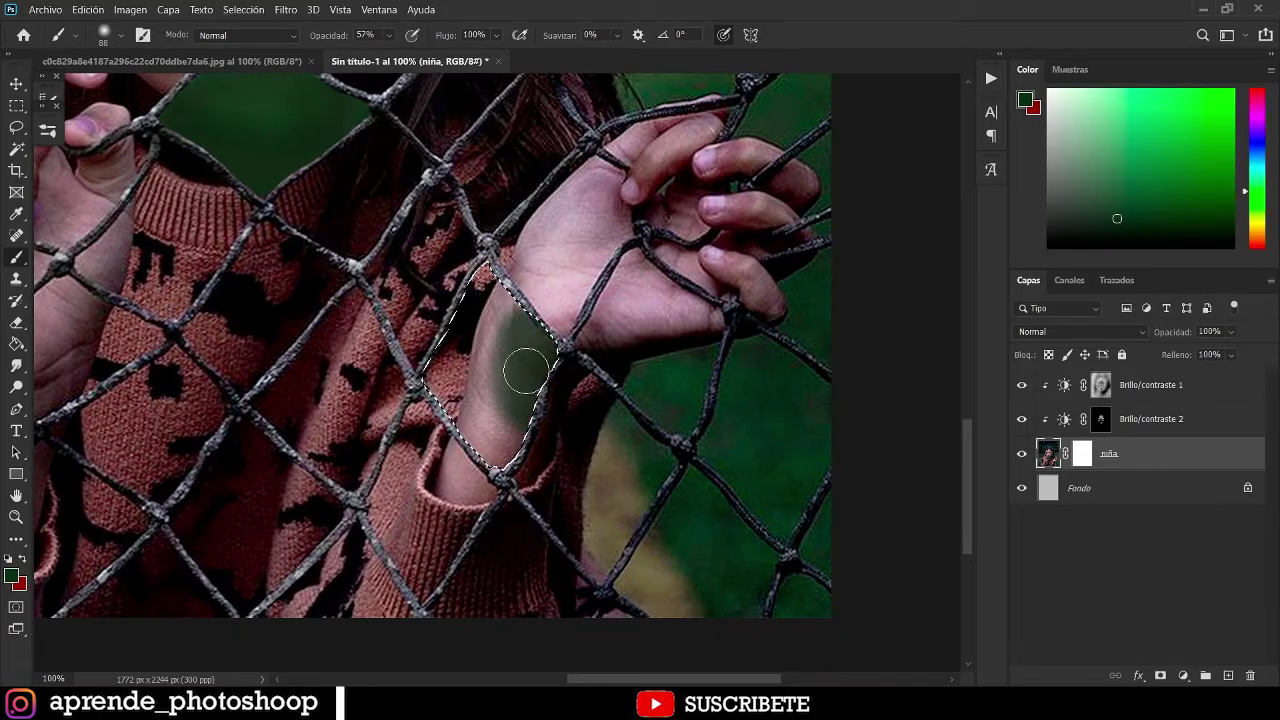
pyautogui.keyDown('alt'); pyautogui.click(826, 458); pyautogui.keyUp('alt')
pyautogui.moveTo(530, 330); pyautogui.dragTo(501, 290)
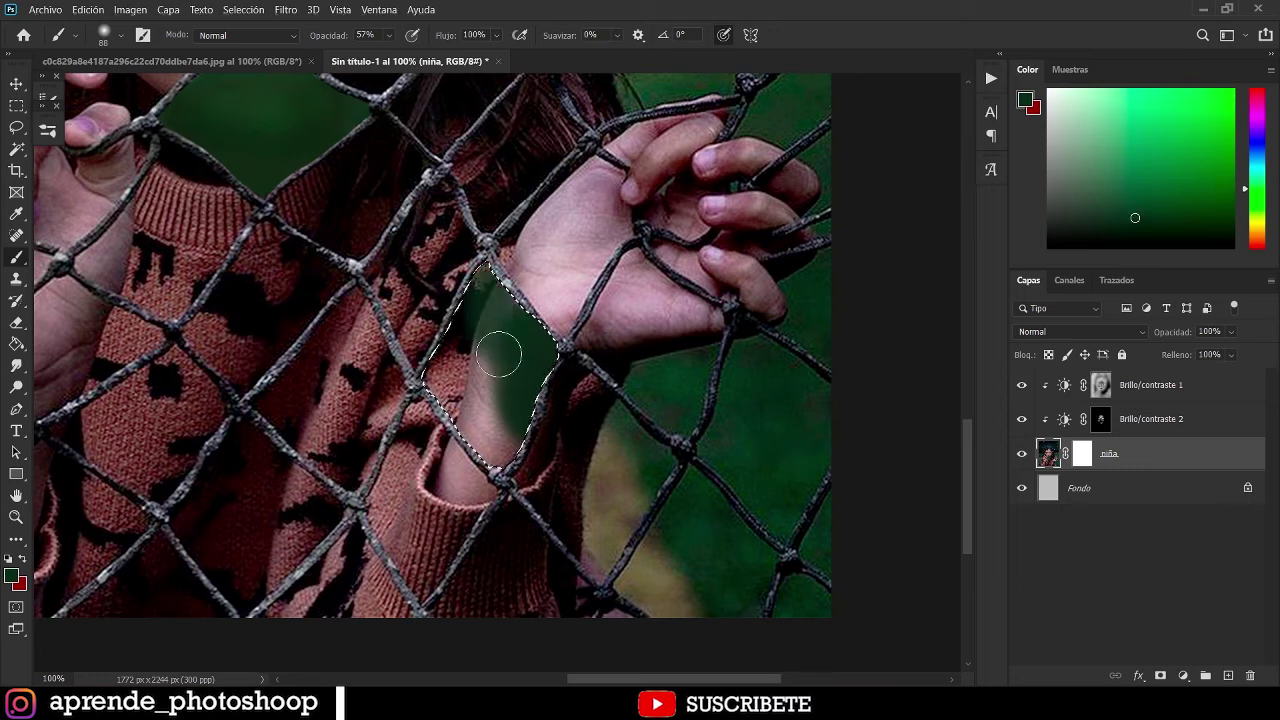
pyautogui.keyDown('alt'); pyautogui.click(823, 443); pyautogui.keyUp('alt')
pyautogui.moveTo(505, 425)
pyautogui.mouseDown()
pyautogui.moveTo(491, 391)
pyautogui.moveTo(435, 400)
pyautogui.mouseUp()
pyautogui.keyDown('alt'); pyautogui.click(784, 432); pyautogui.keyUp('alt')
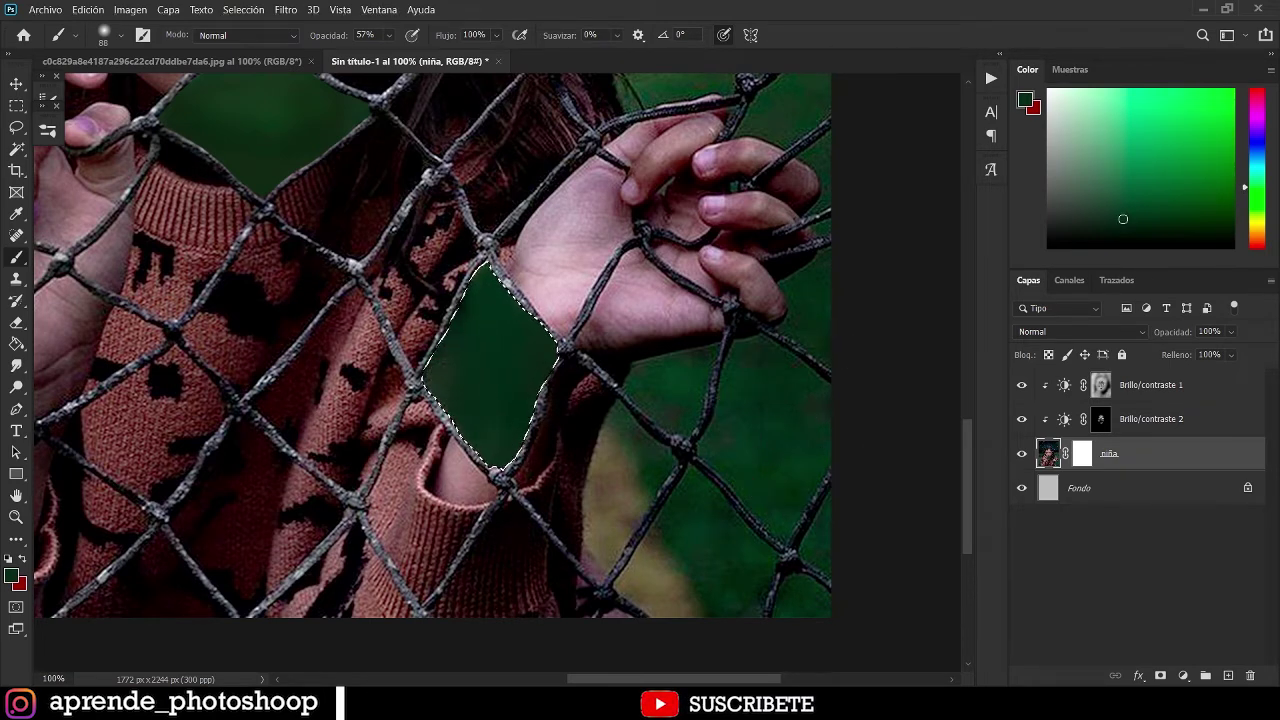
# Paint a sampled brown strip along the hand-side edge of the selected wrist opening with the soft Brush at 57% opacity.
pyautogui.keyDown('alt'); pyautogui.click(614, 486); pyautogui.keyUp('alt')
pyautogui.moveTo(515, 395); pyautogui.dragTo(527, 346)
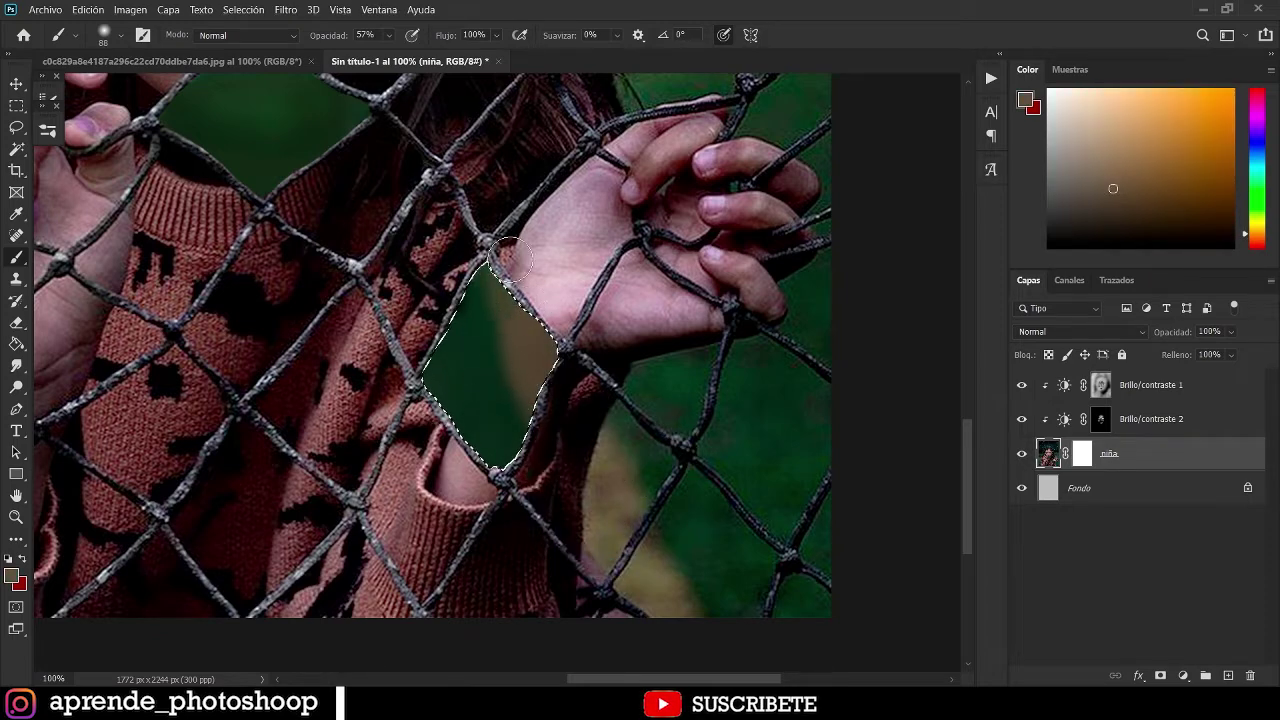
pyautogui.keyDown('alt'); pyautogui.click(623, 507); pyautogui.keyUp('alt')
pyautogui.keyDown('alt'); pyautogui.rightClick(551, 331); pyautogui.keyUp('alt')
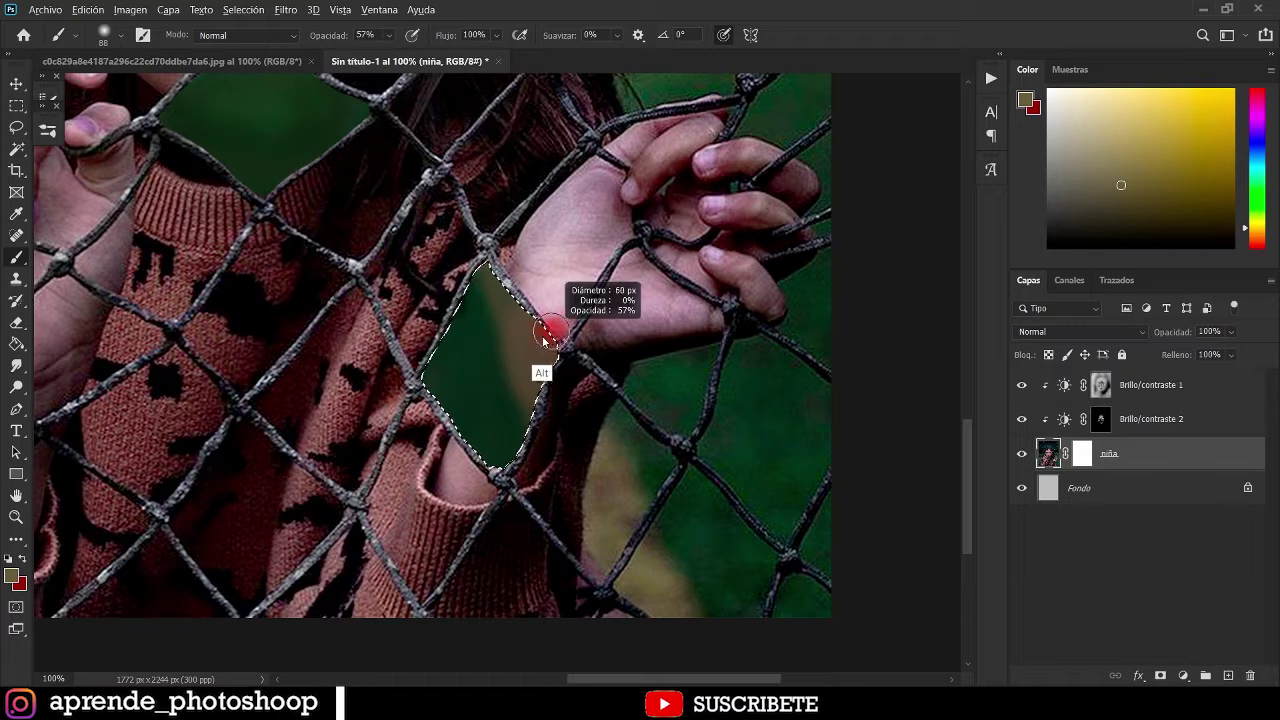
pyautogui.keyDown('alt'); pyautogui.click(609, 487); pyautogui.keyUp('alt')
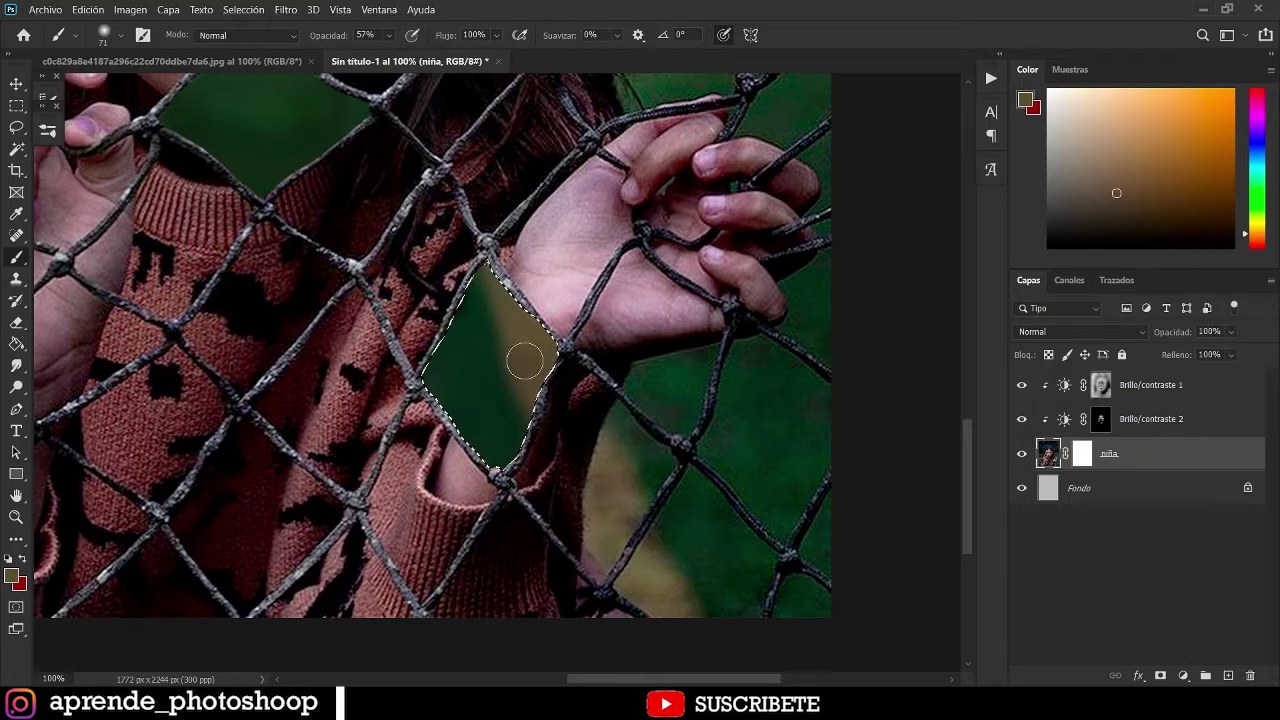
# Blend the brown strip in the wrist opening using sampled browns and a 71-pixel Brush at 57% opacity, and deselect.
pyautogui.keyDown('alt'); pyautogui.click(604, 500); pyautogui.keyUp('alt')
pyautogui.click(1143, 169)
pyautogui.keyDown('alt'); pyautogui.click(659, 294); pyautogui.keyUp('alt')
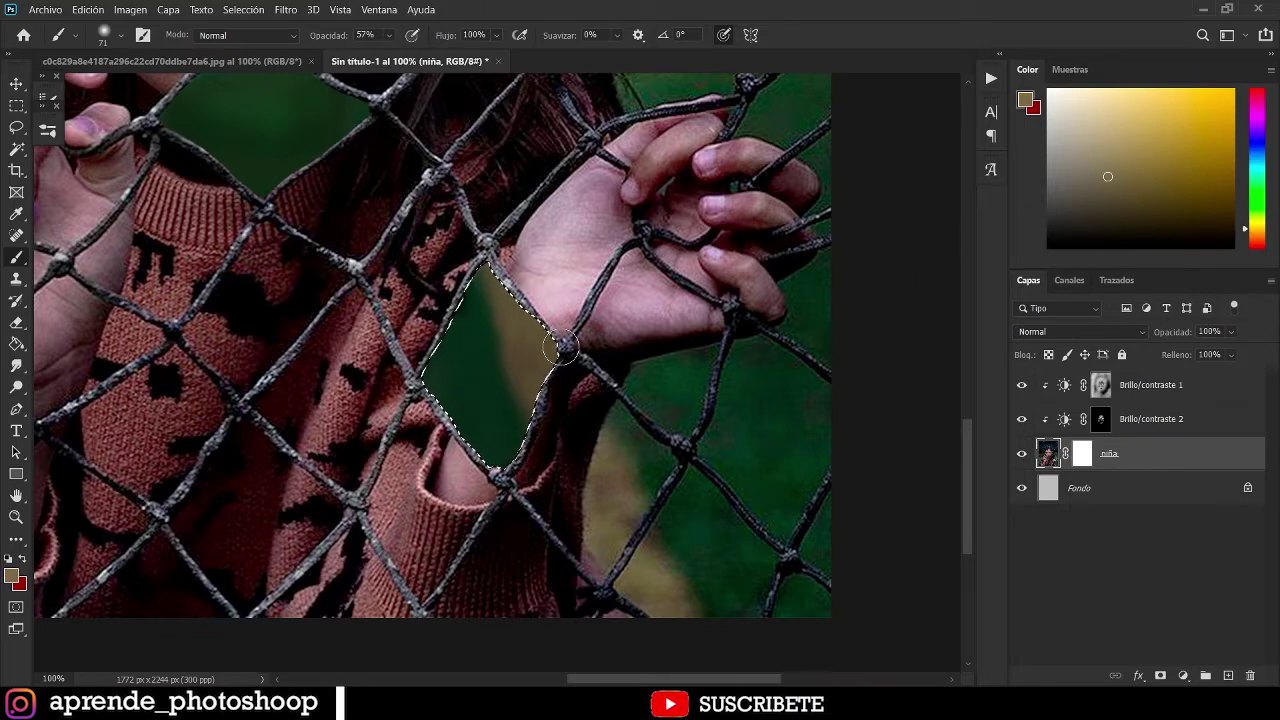
pyautogui.keyDown('alt'); pyautogui.click(491, 341); pyautogui.keyUp('alt')
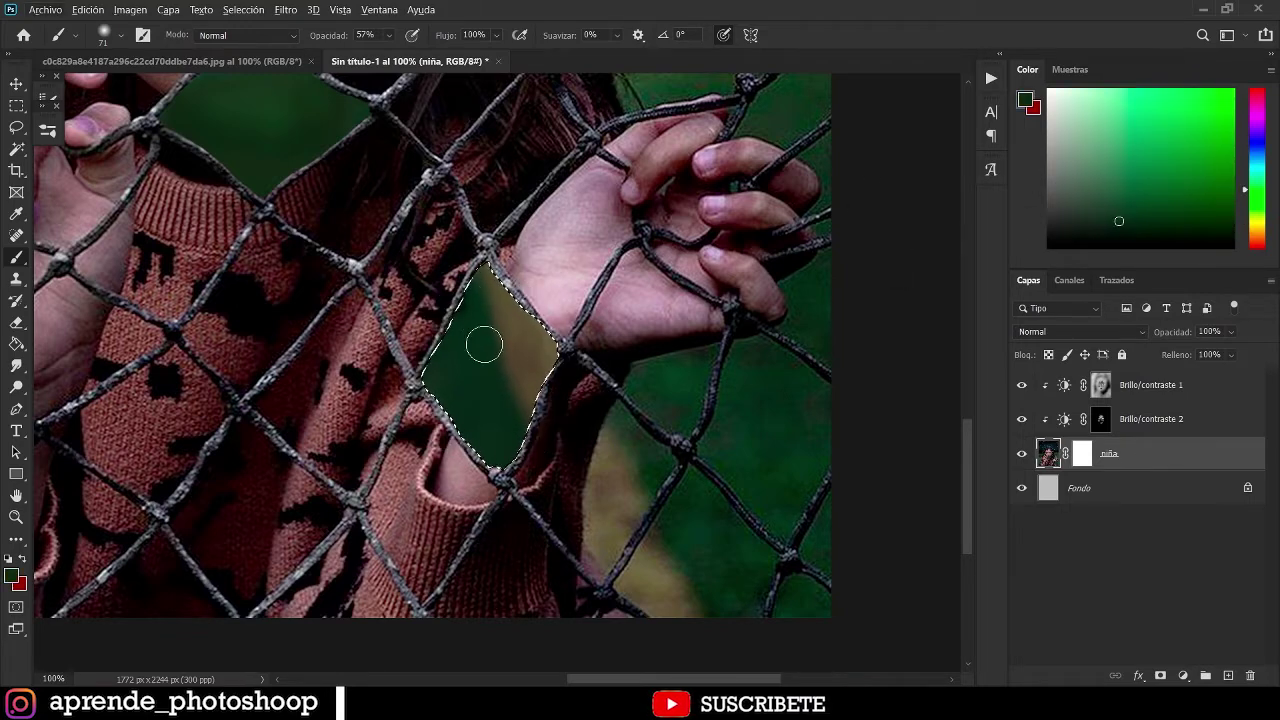
pyautogui.hotkey('ctrl', 'd')
# Sample brown from the background strip beside the sleeve and set the Brush opacity to 22%.
pyautogui.hotkey('ctrl', '-')
pyautogui.hotkey('ctrl', '-')
pyautogui.hotkey('ctrl', '+')
pyautogui.keyDown('alt'); pyautogui.click(578, 481); pyautogui.keyUp('alt')
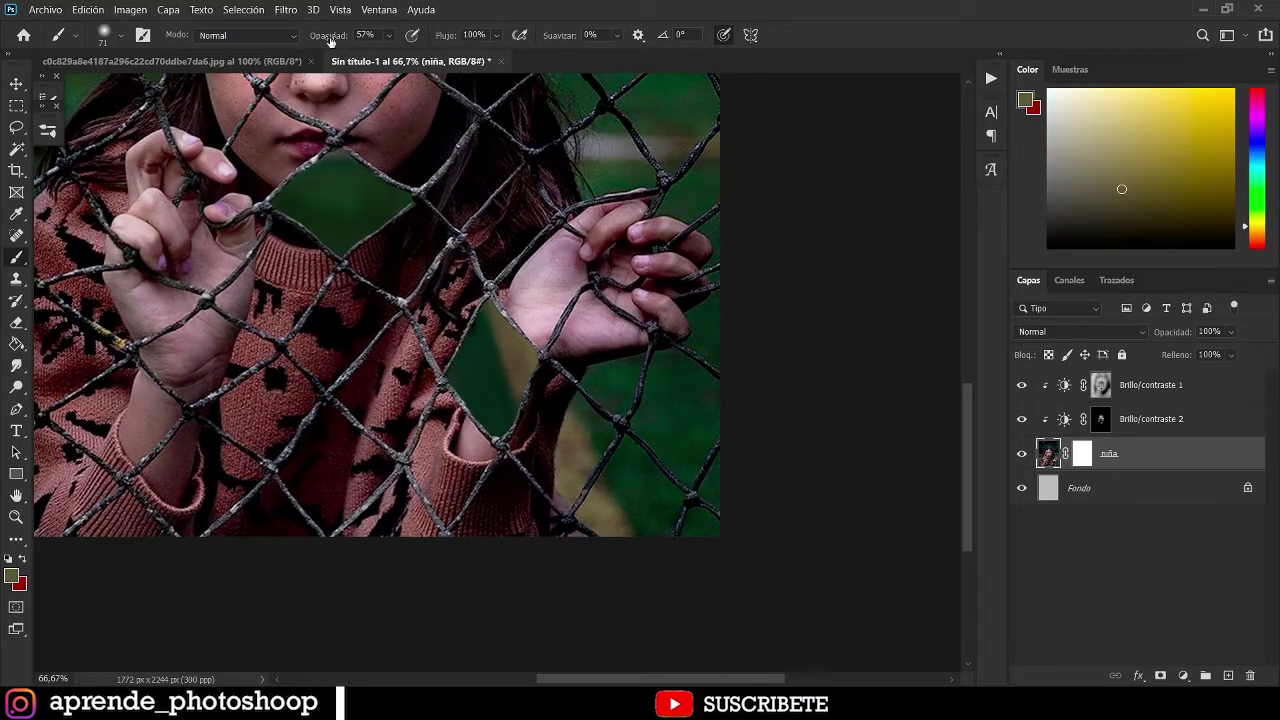
pyautogui.keyDown('alt'); pyautogui.click(588, 458); pyautogui.keyUp('alt')
pyautogui.press('2')
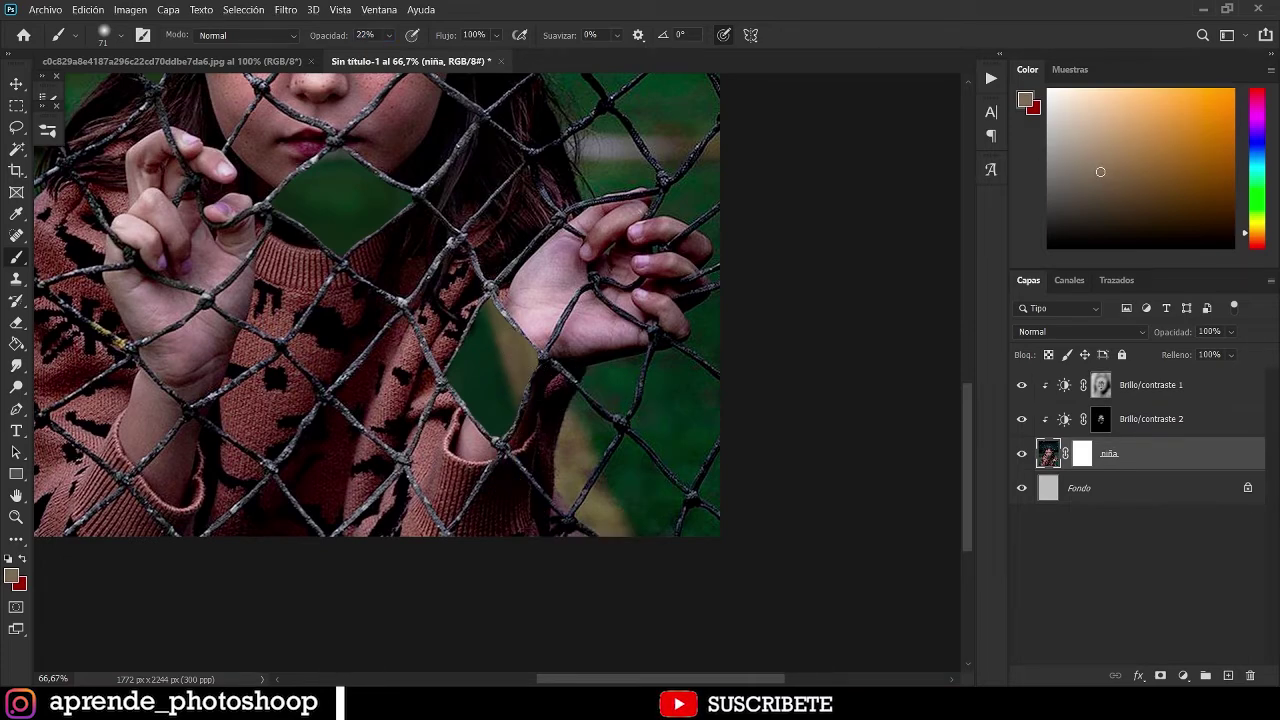
# Examine the retouched wrist opening up close and against the whole portrait.
pyautogui.press('g')
pyautogui.hotkey('ctrl', '+')
pyautogui.hotkey('ctrl', '+')
pyautogui.hotkey('ctrl', '+')
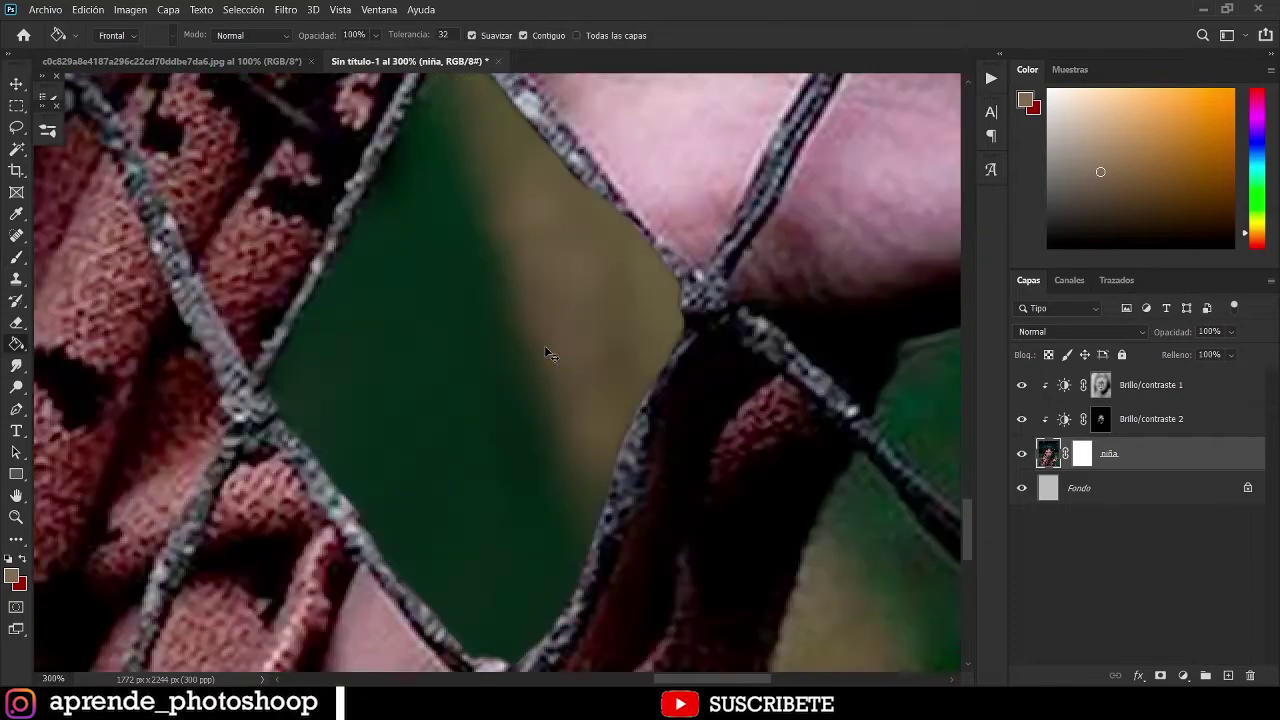
pyautogui.hotkey('ctrl', '-')
pyautogui.hotkey('ctrl', '-')
pyautogui.hotkey('ctrl', '-')
pyautogui.hotkey('ctrl', '-')
pyautogui.press('space')
pyautogui.moveTo(402, 383)
pyautogui.mouseDown()
pyautogui.moveTo(619, 523)
pyautogui.moveTo(585, 554)
pyautogui.moveTo(554, 524)
pyautogui.moveTo(535, 543)
pyautogui.moveTo(513, 526)
pyautogui.mouseUp()
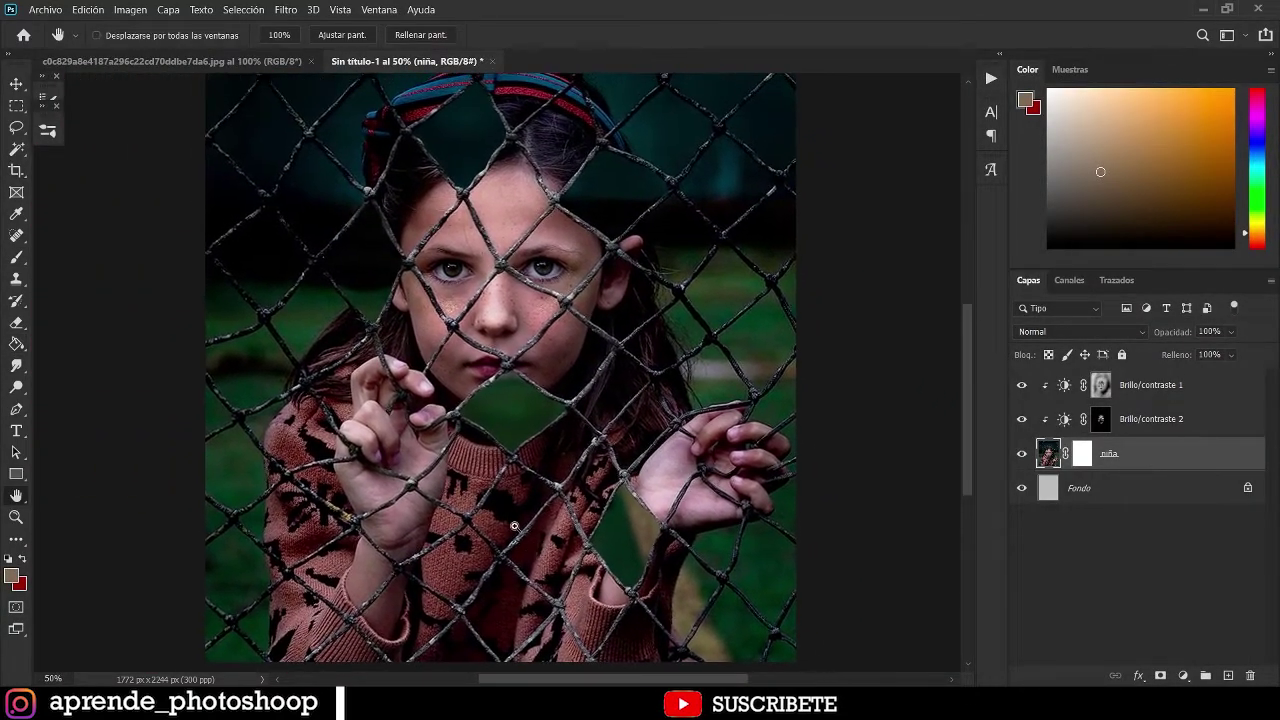
pyautogui.hotkey('ctrl', '+')
pyautogui.hotkey('ctrl', '+')
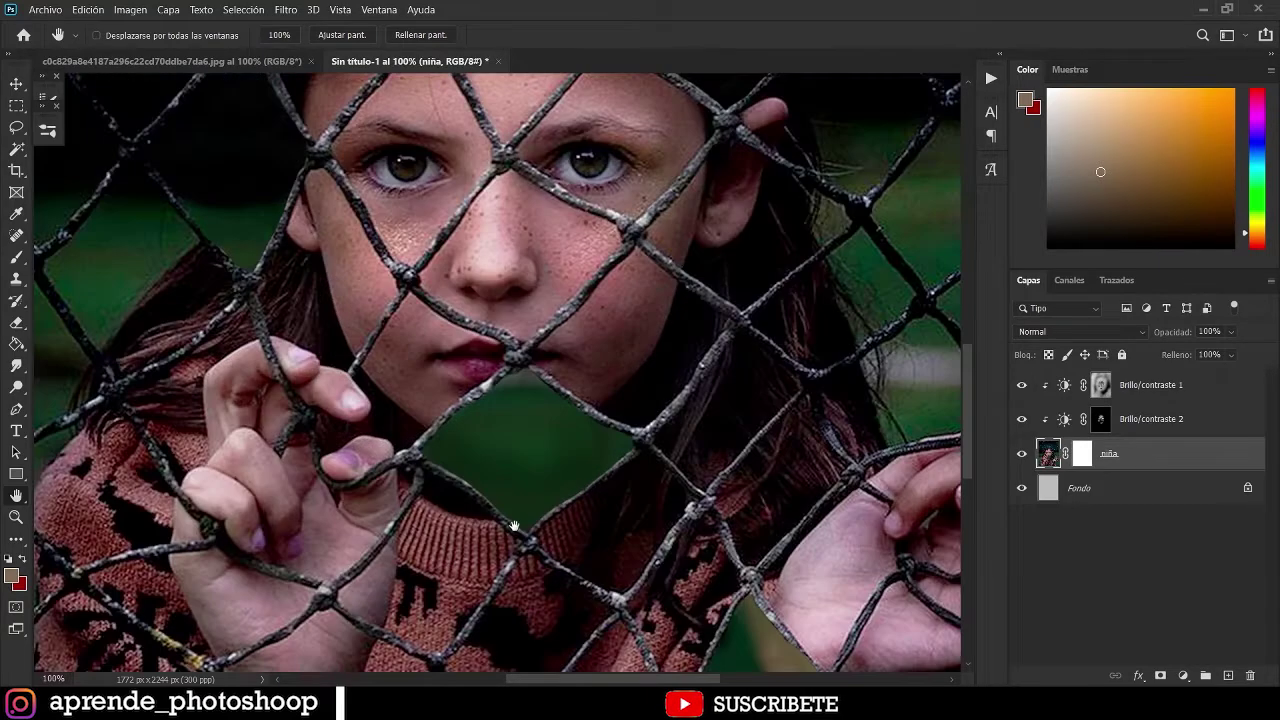
# Select the net opening over the hair below the ear with the Lasso, following the inner rope edges.
pyautogui.moveTo(622, 343); pyautogui.dragTo(343, 420)
pyautogui.hotkey('ctrl', '+')
pyautogui.press('l')
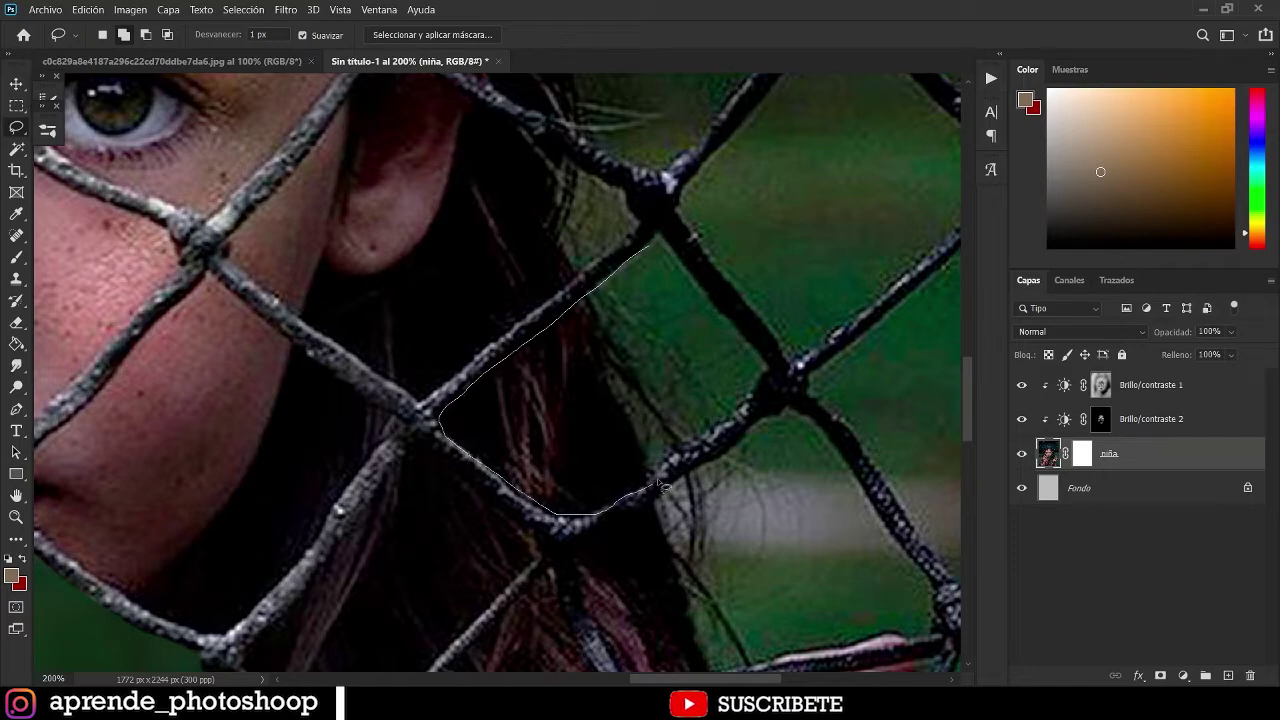
pyautogui.moveTo(742, 372); pyautogui.dragTo(742, 375)
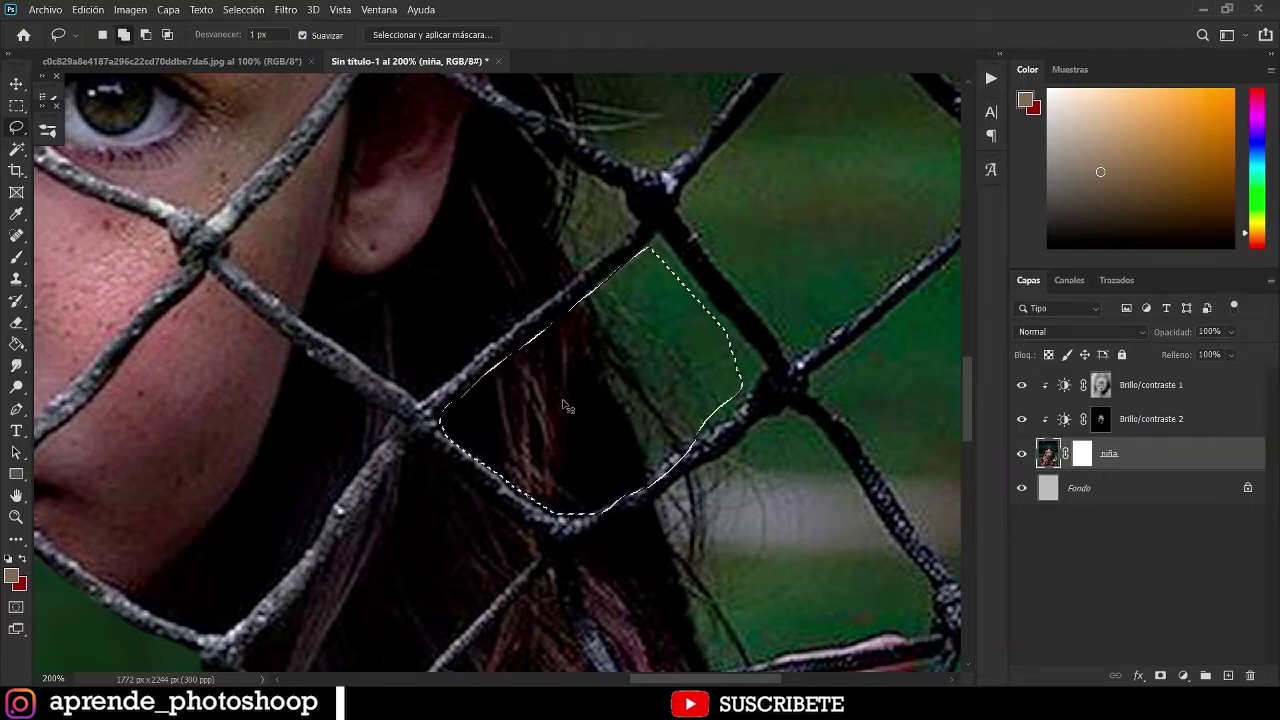
# Clone green background over the hair inside the selection with a 96-pixel Clone Stamp at 64% opacity.
pyautogui.press('h')
pyautogui.moveTo(691, 417)
pyautogui.mouseDown()
pyautogui.moveTo(514, 436)
pyautogui.moveTo(553, 384)
pyautogui.moveTo(392, 406)
pyautogui.moveTo(361, 367)
pyautogui.moveTo(323, 393)
pyautogui.mouseUp()
pyautogui.press('s')
pyautogui.keyDown('alt'); pyautogui.click(734, 443); pyautogui.keyUp('alt')
pyautogui.moveTo(422, 369); pyautogui.dragTo(409, 342)
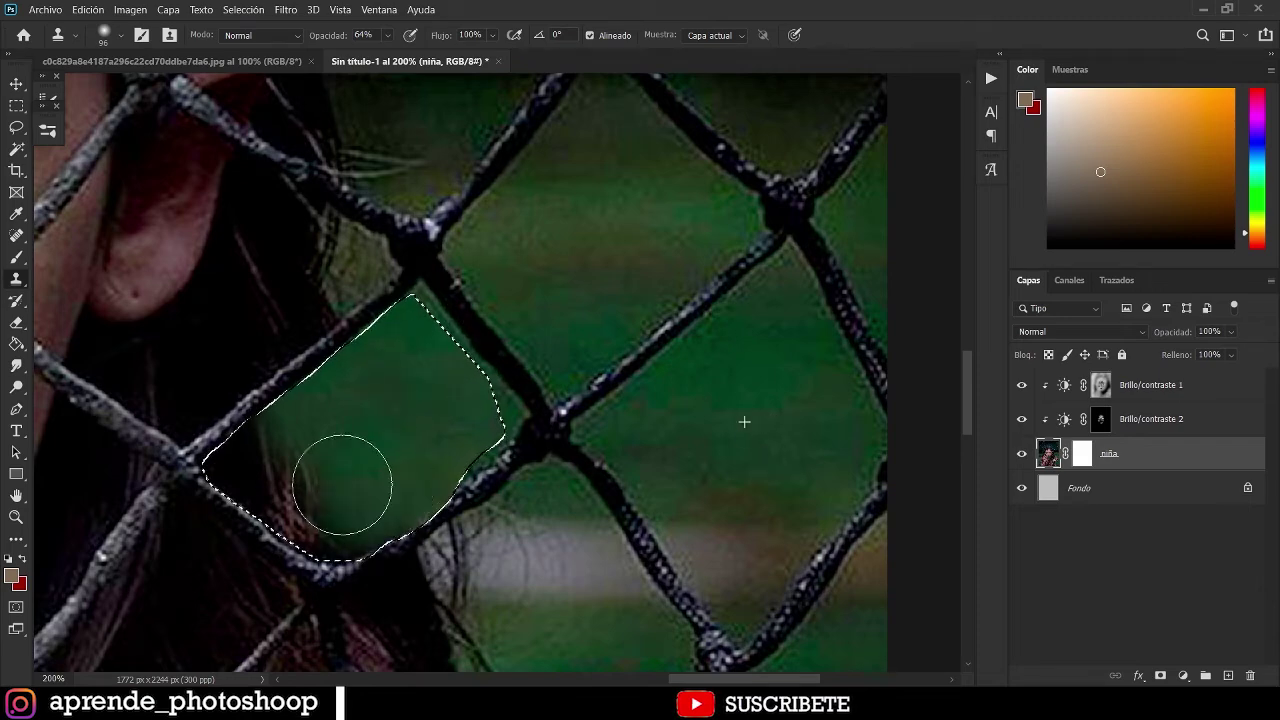
pyautogui.keyDown('alt'); pyautogui.click(752, 430); pyautogui.keyUp('alt')
pyautogui.moveTo(355, 458); pyautogui.dragTo(285, 436)
# Clone the pale background band across the selection's lower edge with the Clone Stamp, undoing the last misplaced stroke.
pyautogui.keyDown('alt'); pyautogui.click(604, 575); pyautogui.keyUp('alt')
pyautogui.moveTo(440, 564); pyautogui.dragTo(330, 578)
pyautogui.keyDown('alt'); pyautogui.click(547, 574); pyautogui.keyUp('alt')
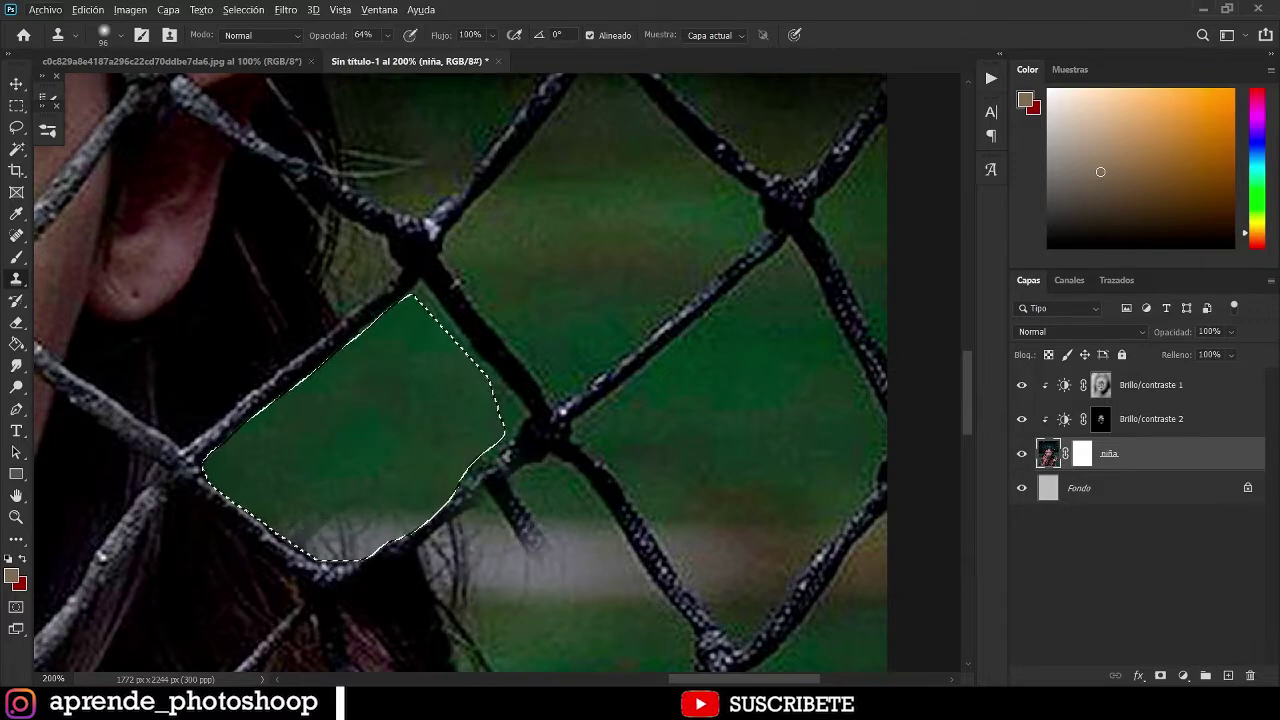
pyautogui.keyDown('alt'); pyautogui.click(573, 568); pyautogui.keyUp('alt')
pyautogui.moveTo(339, 537); pyautogui.dragTo(386, 535)
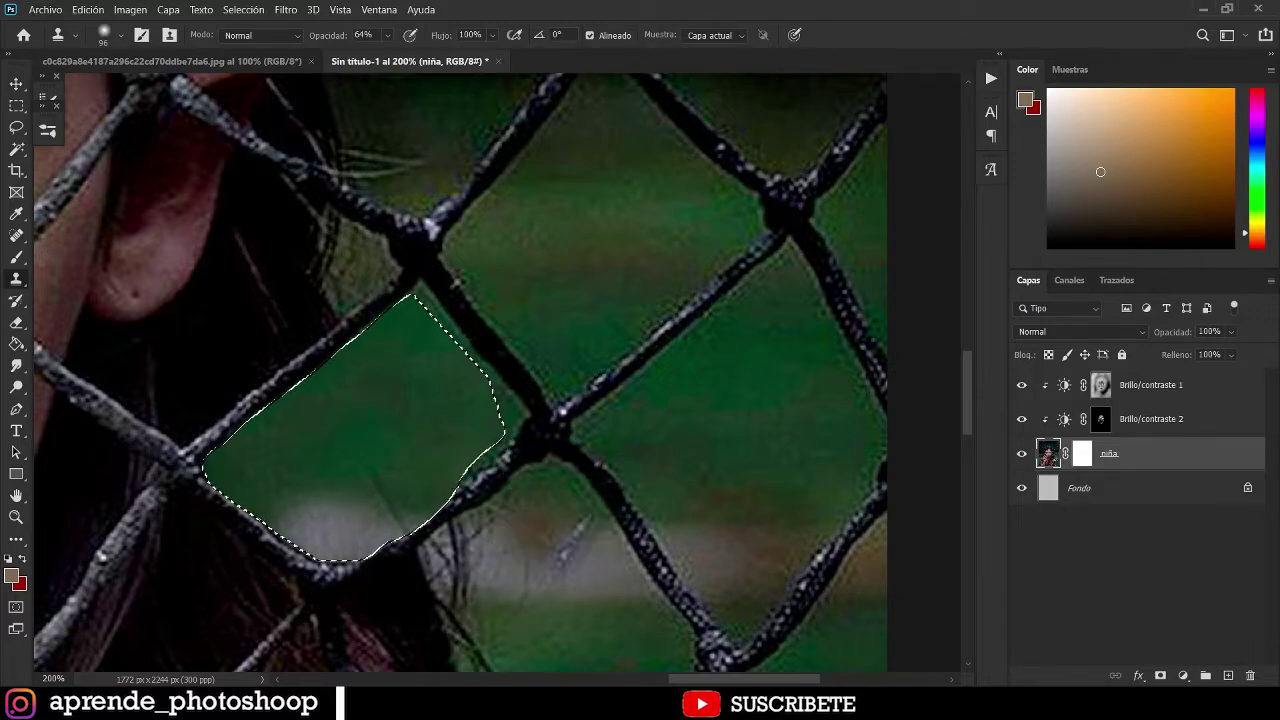
pyautogui.hotkey('ctrl', 'z')
# Soften the pale band and greens in the hair opening with sampled colors and a 105-pixel Brush at 22% opacity.
pyautogui.press('b')
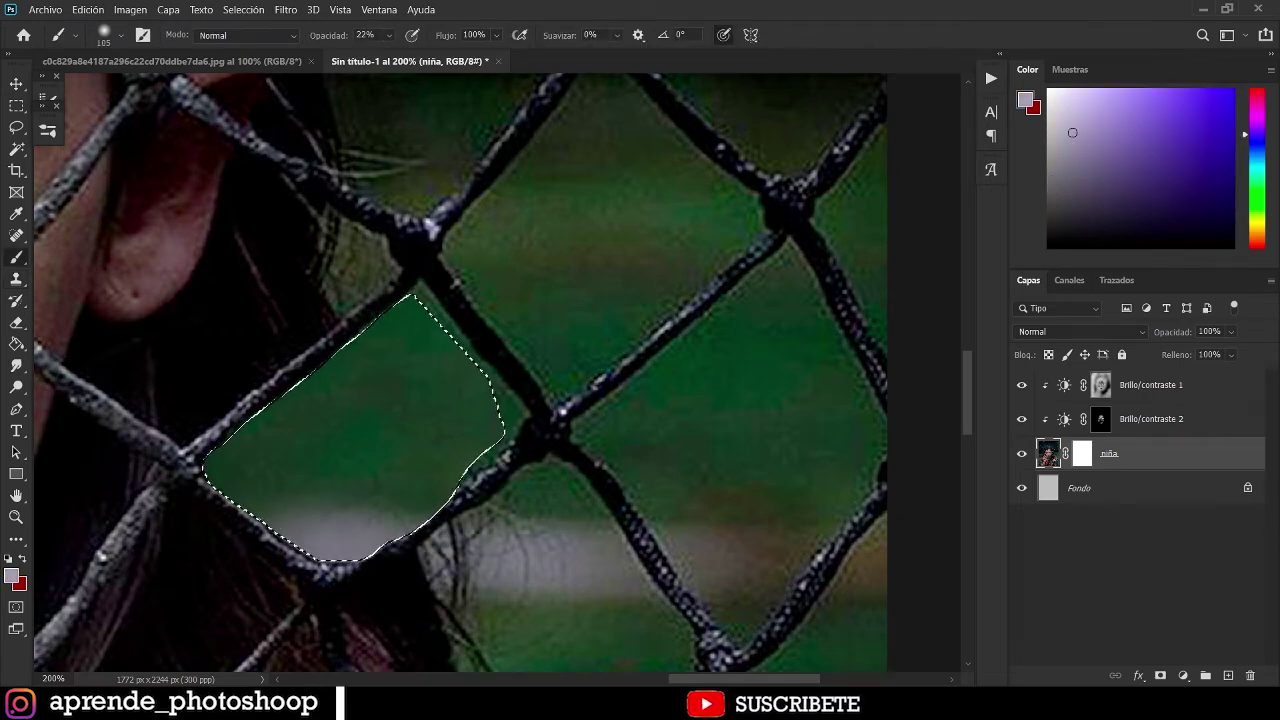
pyautogui.keyDown('alt'); pyautogui.click(403, 468); pyautogui.keyUp('alt')
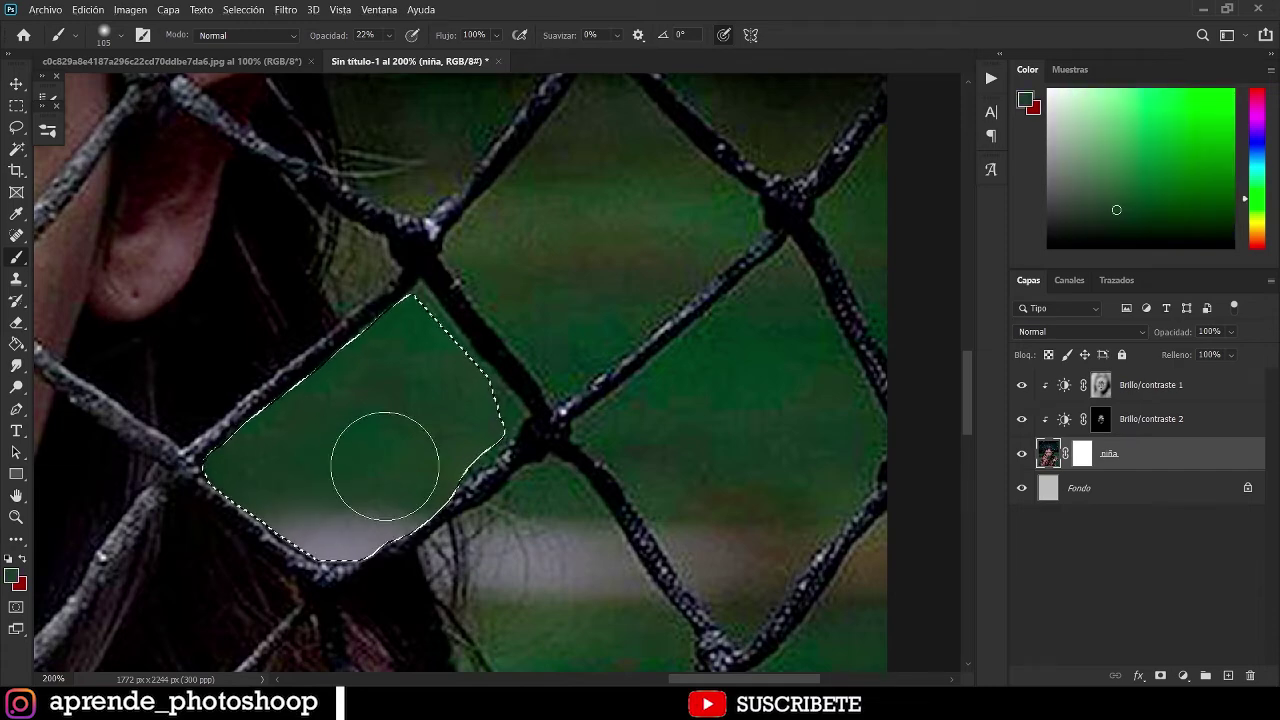
pyautogui.scroll(-2, 614, 428)
# Select the net opening over the palm and sweater sleeve of the hand below the yellow-marked rope's upper knot with the Lasso.
pyautogui.press('h')
pyautogui.moveTo(620, 448); pyautogui.dragTo(817, 345)
pyautogui.hotkey('ctrl', '+')
pyautogui.hotkey('ctrl', '+')
pyautogui.moveTo(281, 400)
pyautogui.mouseDown()
pyautogui.moveTo(563, 314)
pyautogui.moveTo(692, 358)
pyautogui.mouseUp()
pyautogui.press('l')
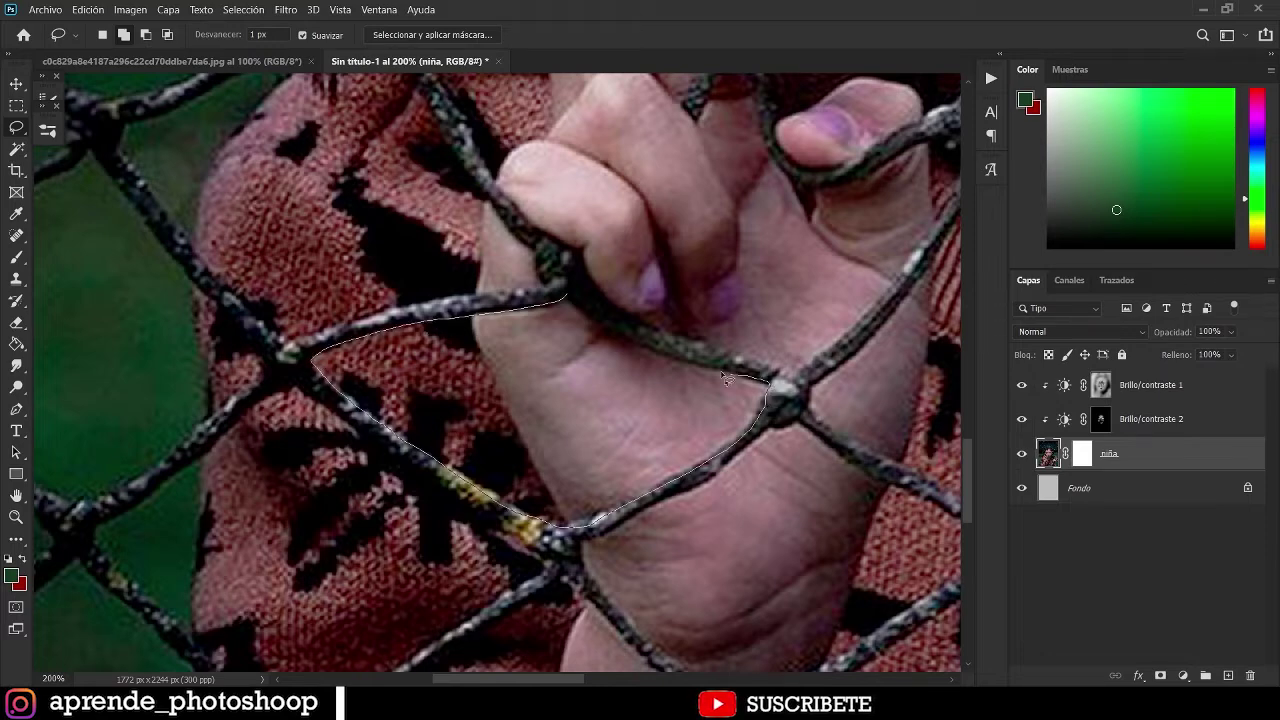
pyautogui.moveTo(614, 330); pyautogui.dragTo(566, 298)
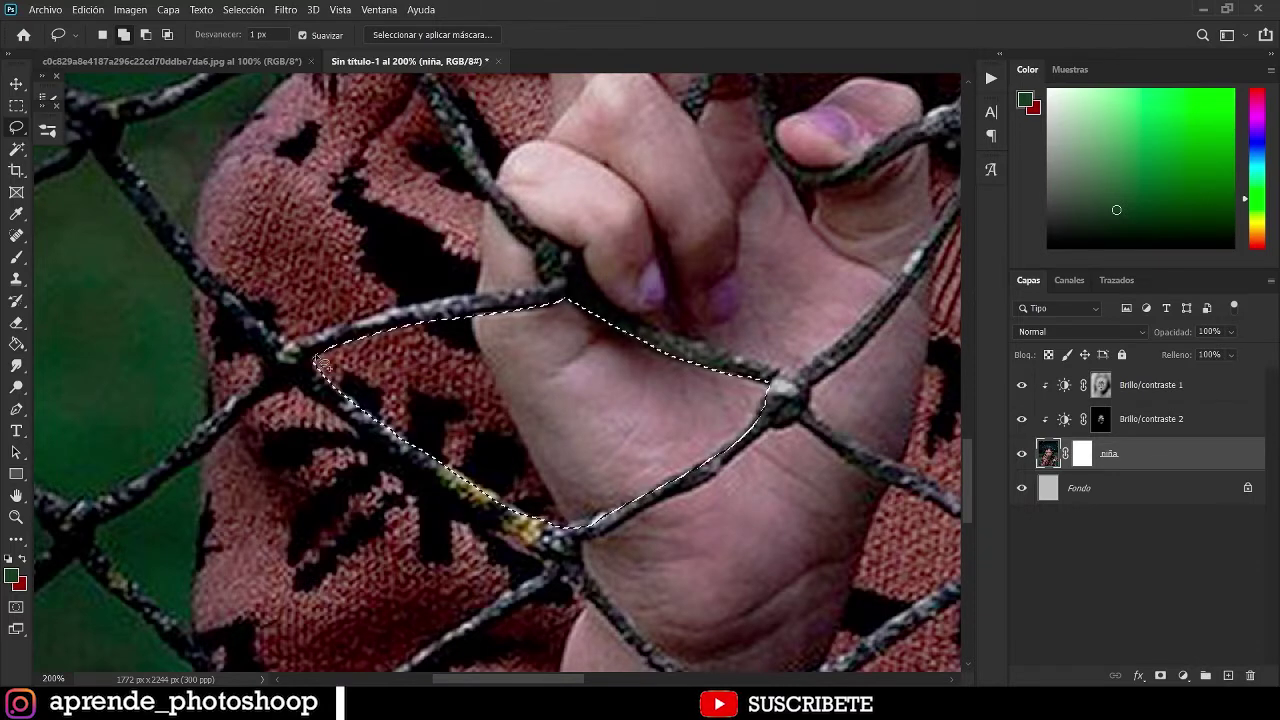
pyautogui.press('alt')
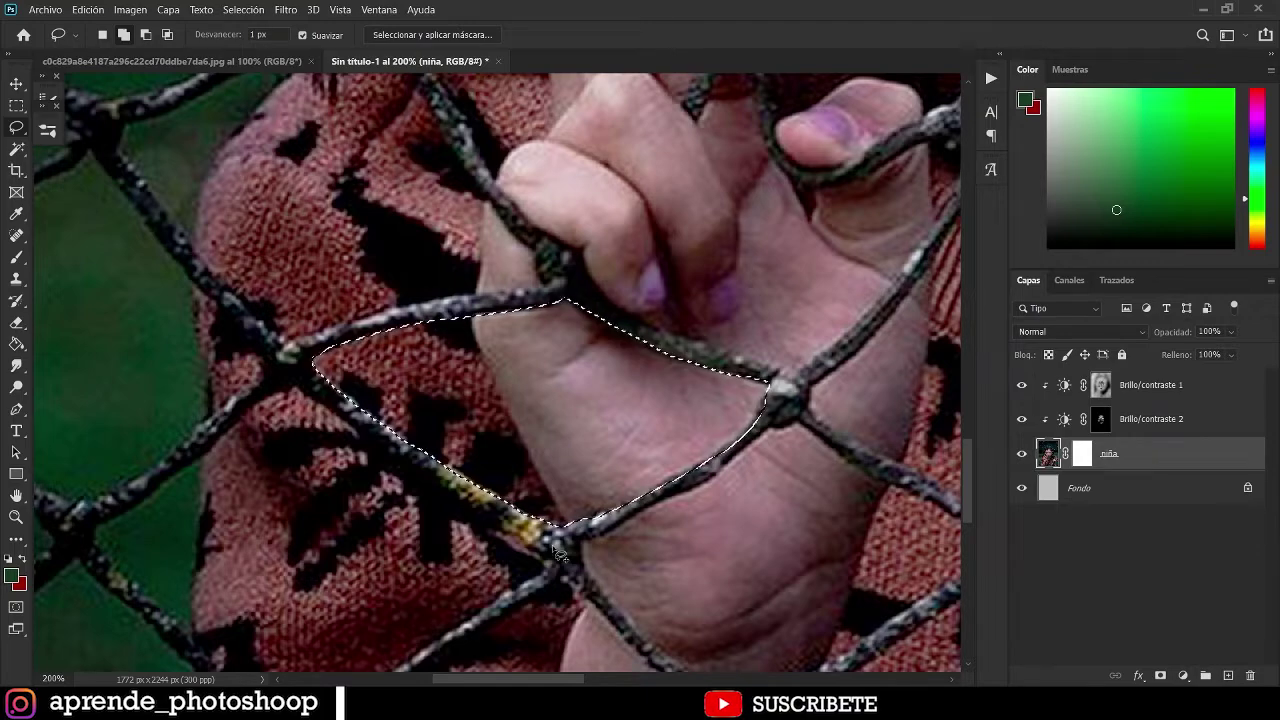
# Clone dark green background over the sweater part of the selection with a 96-pixel Clone Stamp at 64% opacity.
pyautogui.scroll(-2, 560, 553)
pyautogui.scroll(1, 560, 553)
pyautogui.press('b')
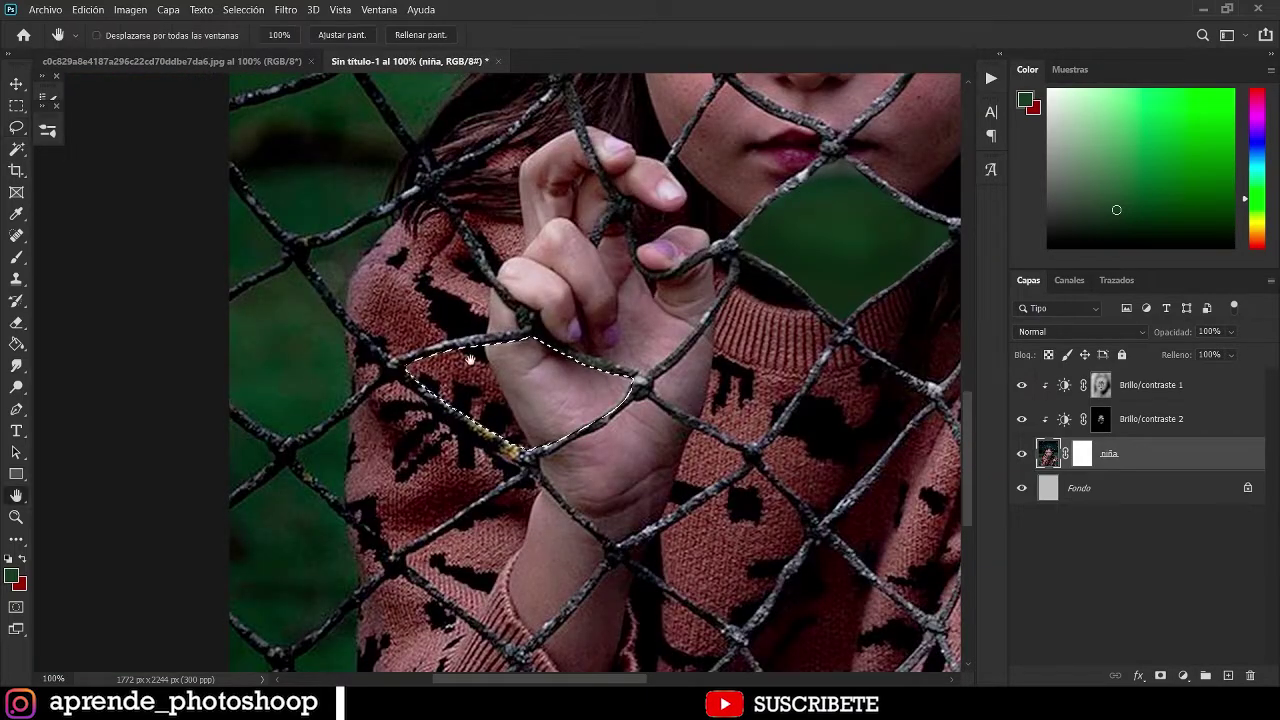
pyautogui.press('s')
pyautogui.keyDown('alt'); pyautogui.click(246, 358); pyautogui.keyUp('alt')
pyautogui.moveTo(428, 364)
pyautogui.mouseDown()
pyautogui.moveTo(432, 383)
pyautogui.moveTo(444, 366)
pyautogui.moveTo(500, 365)
pyautogui.moveTo(477, 389)
pyautogui.moveTo(506, 366)
pyautogui.moveTo(529, 373)
pyautogui.moveTo(524, 332)
pyautogui.mouseUp()
# Cover the palm inside the selection by cloning freshly sampled green background at 64% opacity.
pyautogui.keyDown('alt'); pyautogui.click(236, 358); pyautogui.keyUp('alt')
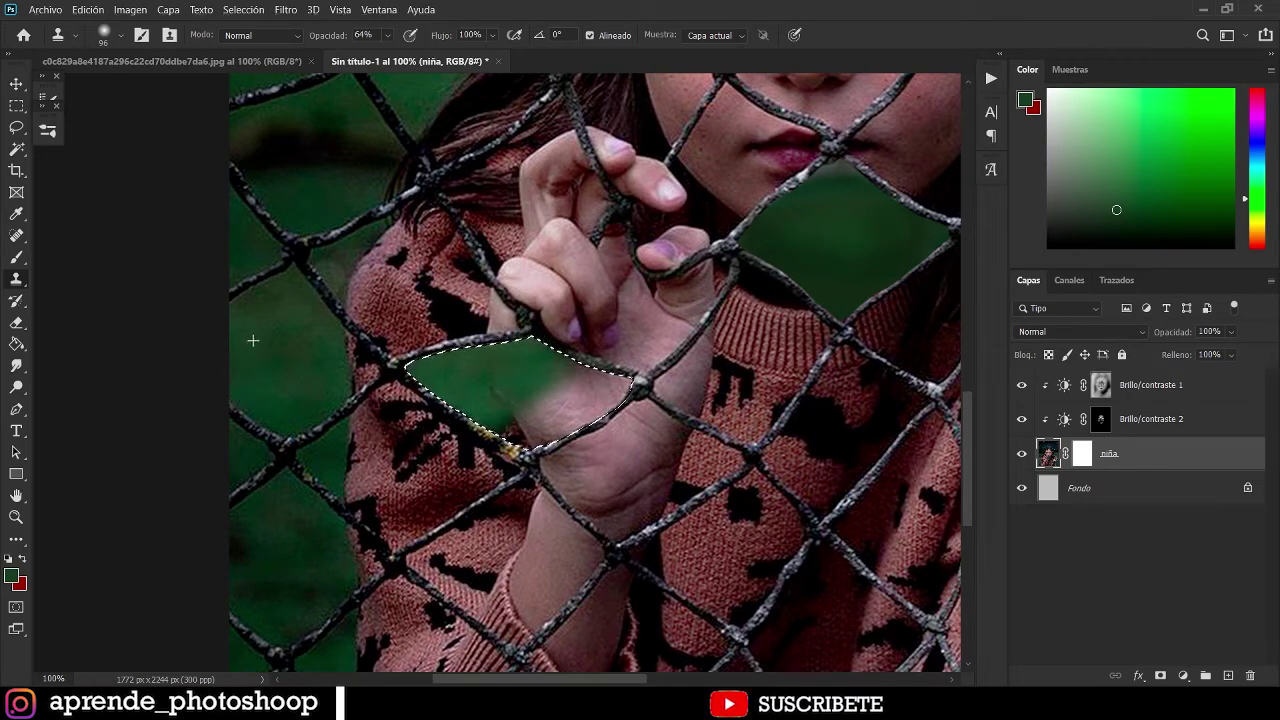
pyautogui.keyDown('alt'); pyautogui.click(276, 363); pyautogui.keyUp('alt')
pyautogui.moveTo(540, 422)
pyautogui.mouseDown()
pyautogui.moveTo(520, 411)
pyautogui.moveTo(473, 427)
pyautogui.mouseUp()
pyautogui.keyDown('alt'); pyautogui.click(275, 338); pyautogui.keyUp('alt')
pyautogui.moveTo(594, 397)
pyautogui.mouseDown()
pyautogui.moveTo(609, 382)
pyautogui.moveTo(573, 421)
pyautogui.moveTo(556, 403)
pyautogui.mouseUp()
# Even out the cloned green in the palm opening from new background samples in full-screen mode, and deselect.
pyautogui.keyDown('alt'); pyautogui.click(271, 354); pyautogui.keyUp('alt')
pyautogui.press('f')
pyautogui.keyDown('alt'); pyautogui.click(363, 377); pyautogui.keyUp('alt')
pyautogui.moveTo(430, 373)
pyautogui.mouseDown()
pyautogui.moveTo(358, 314)
pyautogui.moveTo(371, 400)
pyautogui.moveTo(346, 389)
pyautogui.moveTo(432, 374)
pyautogui.mouseUp()
pyautogui.keyDown('alt'); pyautogui.click(326, 370); pyautogui.keyUp('alt')
pyautogui.keyDown('alt'); pyautogui.click(89, 323); pyautogui.keyUp('alt')
pyautogui.hotkey('ctrl', 'd')
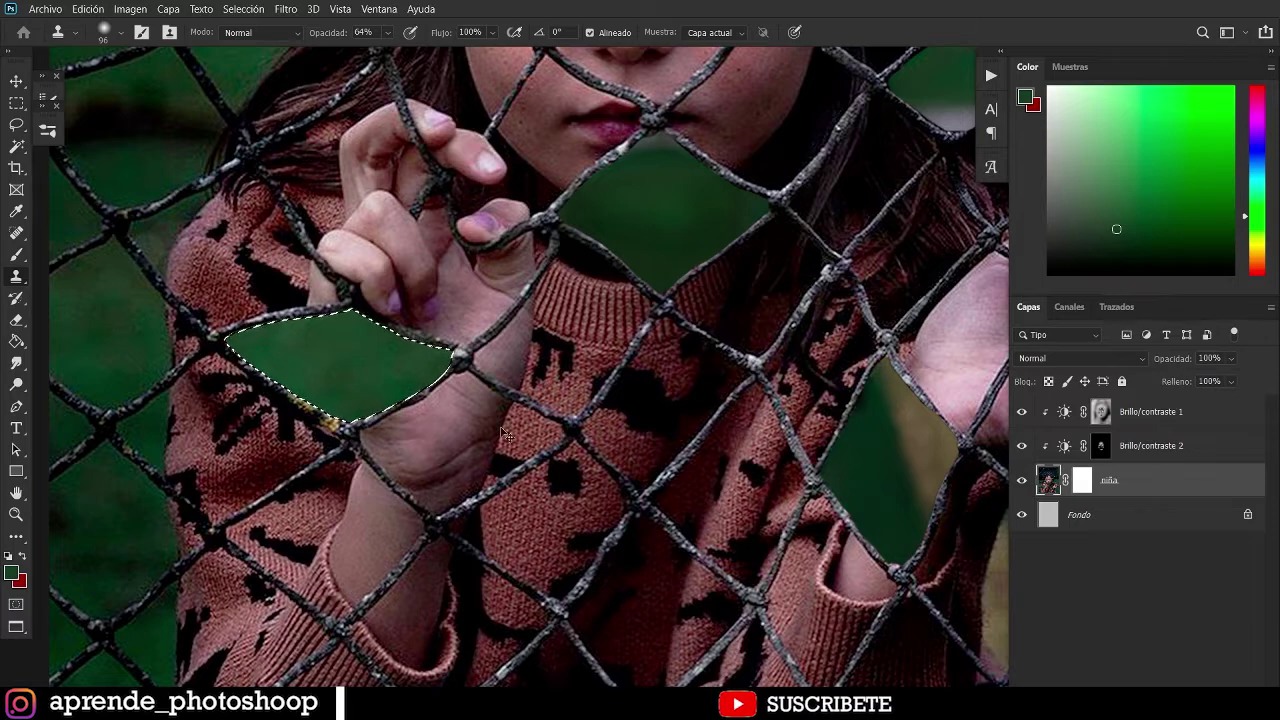
# Select the net opening over the nose and cheek with the Lasso.
pyautogui.hotkey('ctrl', '0')
pyautogui.press('g')
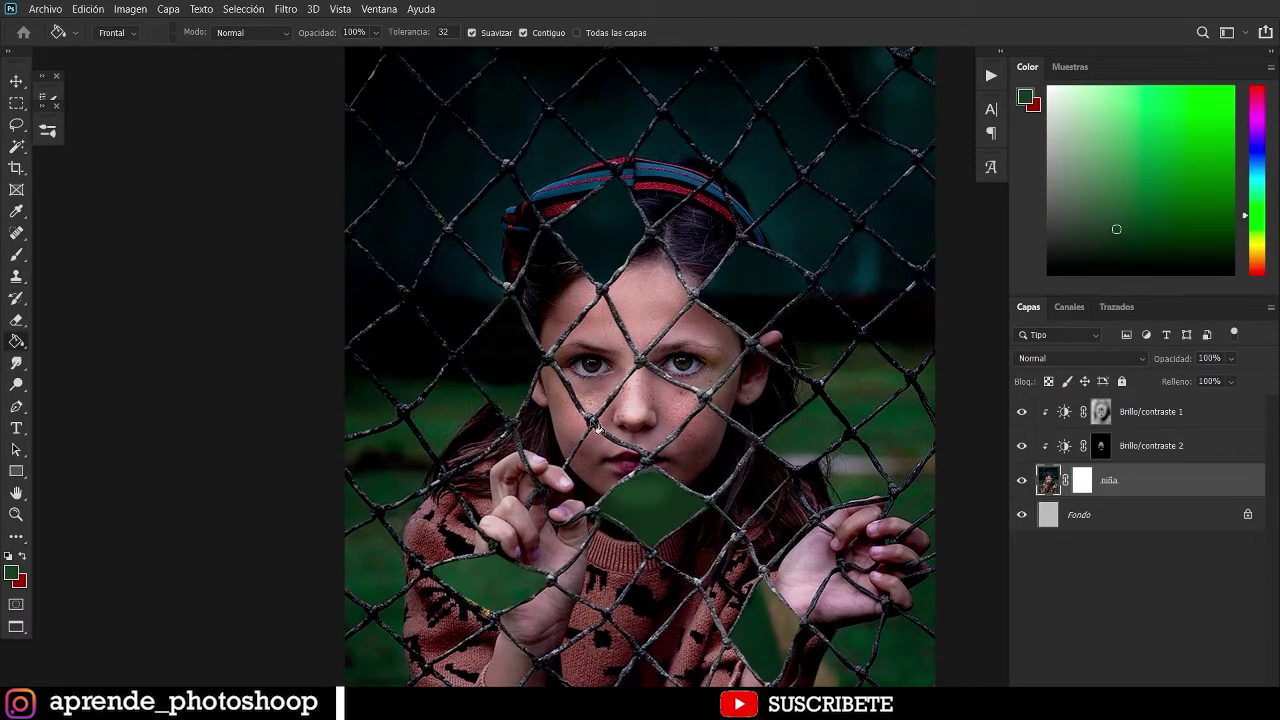
pyautogui.press('h')
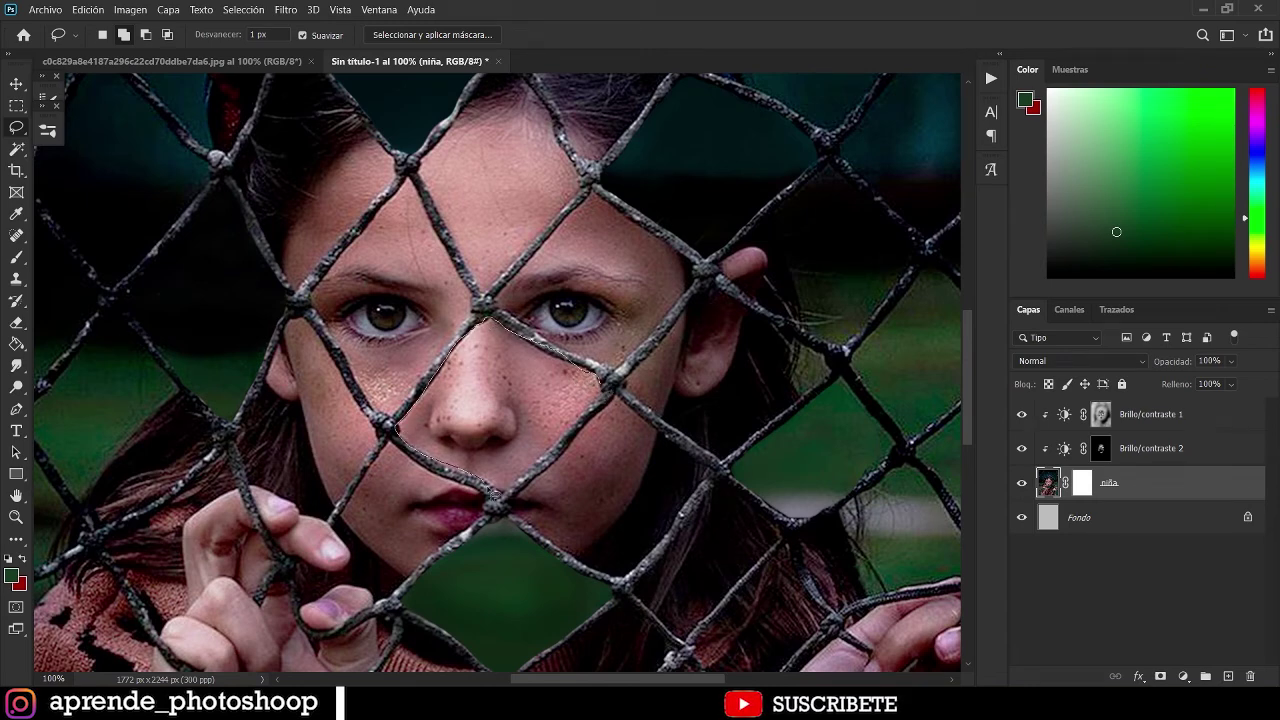
pyautogui.hotkey('ctrl', '+')
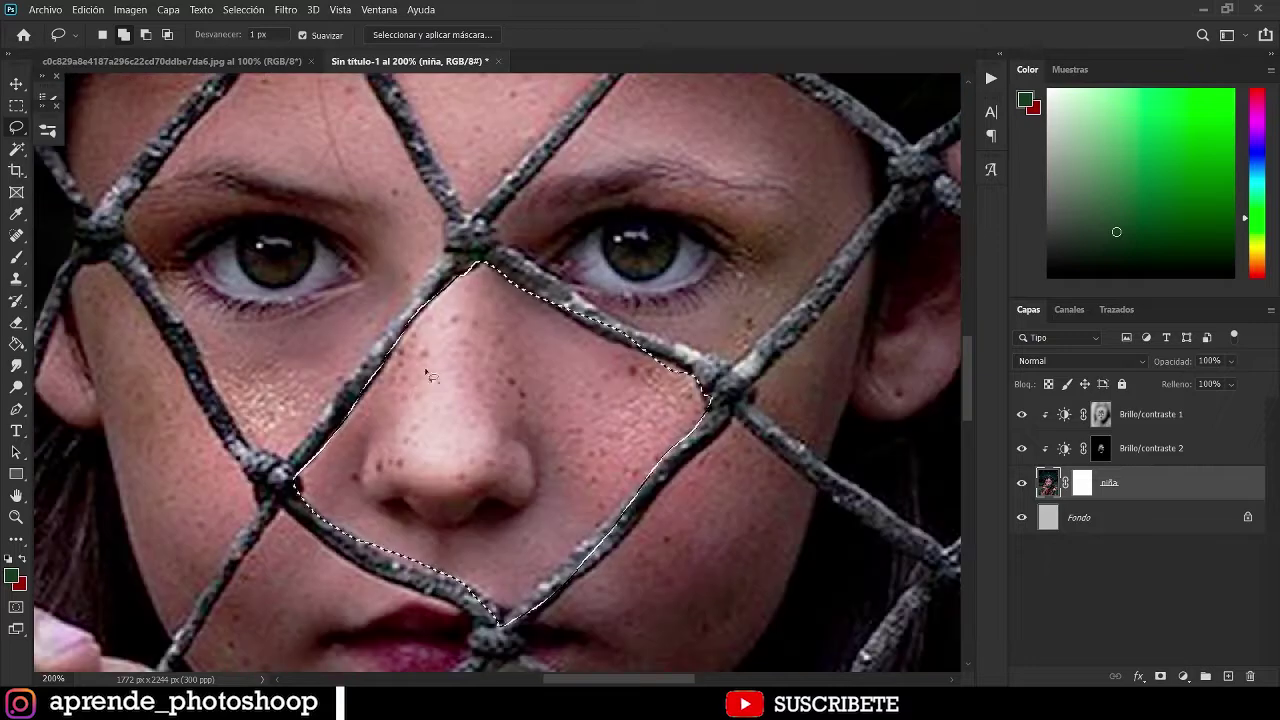
# Refine the nose selection's edges along the surrounding ropes by adding and subtracting small Lasso areas.
pyautogui.moveTo(299, 481)
pyautogui.mouseDown()
pyautogui.moveTo(303, 498)
pyautogui.moveTo(398, 563)
pyautogui.moveTo(482, 596)
pyautogui.mouseUp()
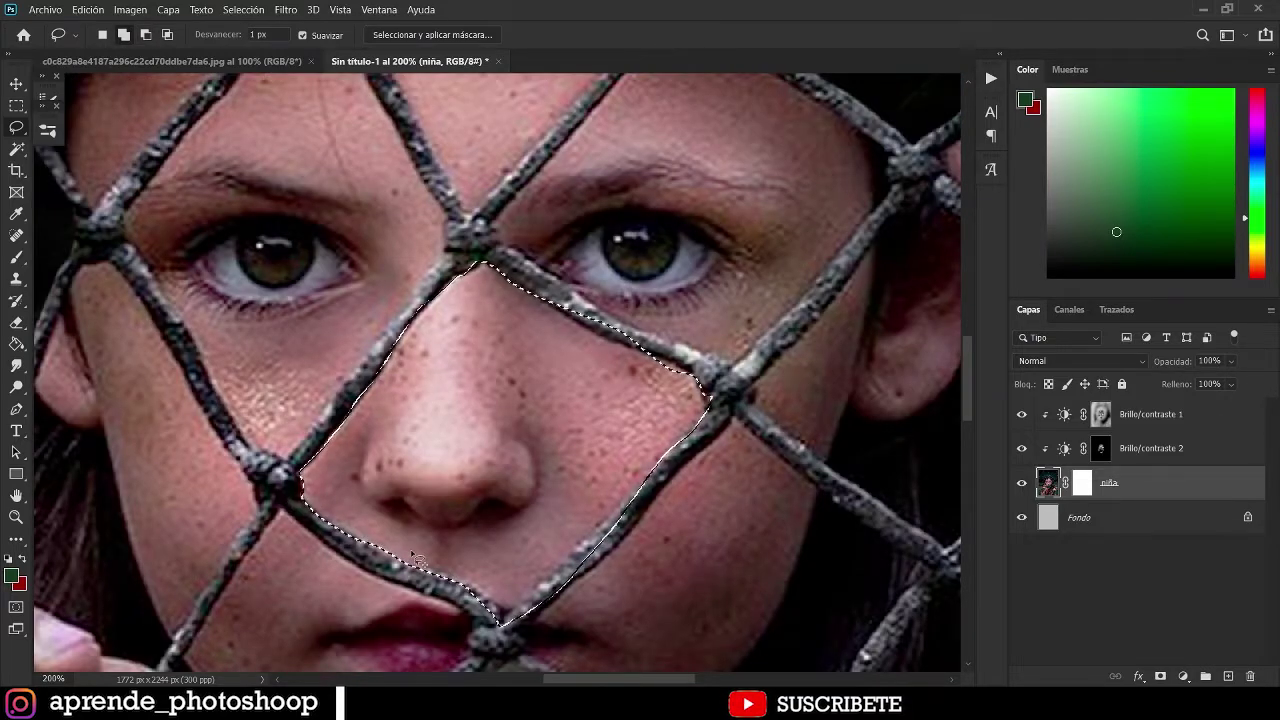
pyautogui.moveTo(697, 442); pyautogui.dragTo(617, 520)
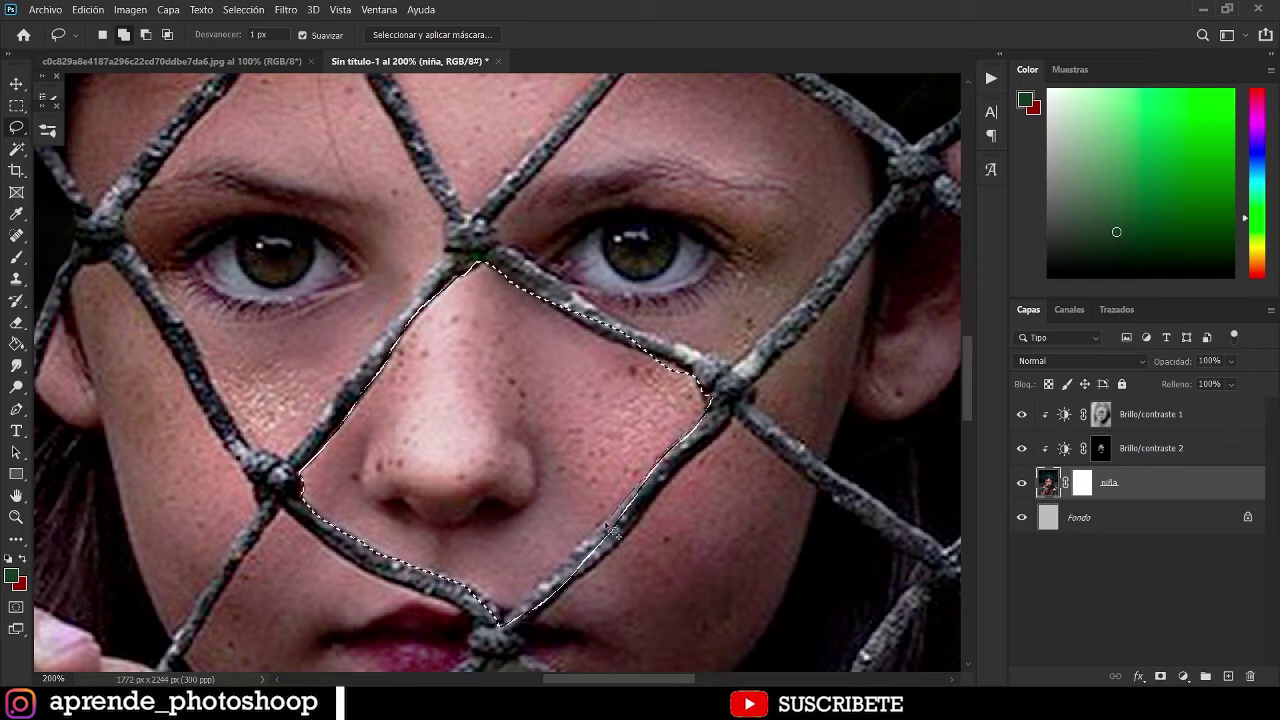
pyautogui.moveTo(523, 605)
pyautogui.mouseDown()
pyautogui.moveTo(688, 484)
pyautogui.moveTo(704, 432)
pyautogui.mouseUp()
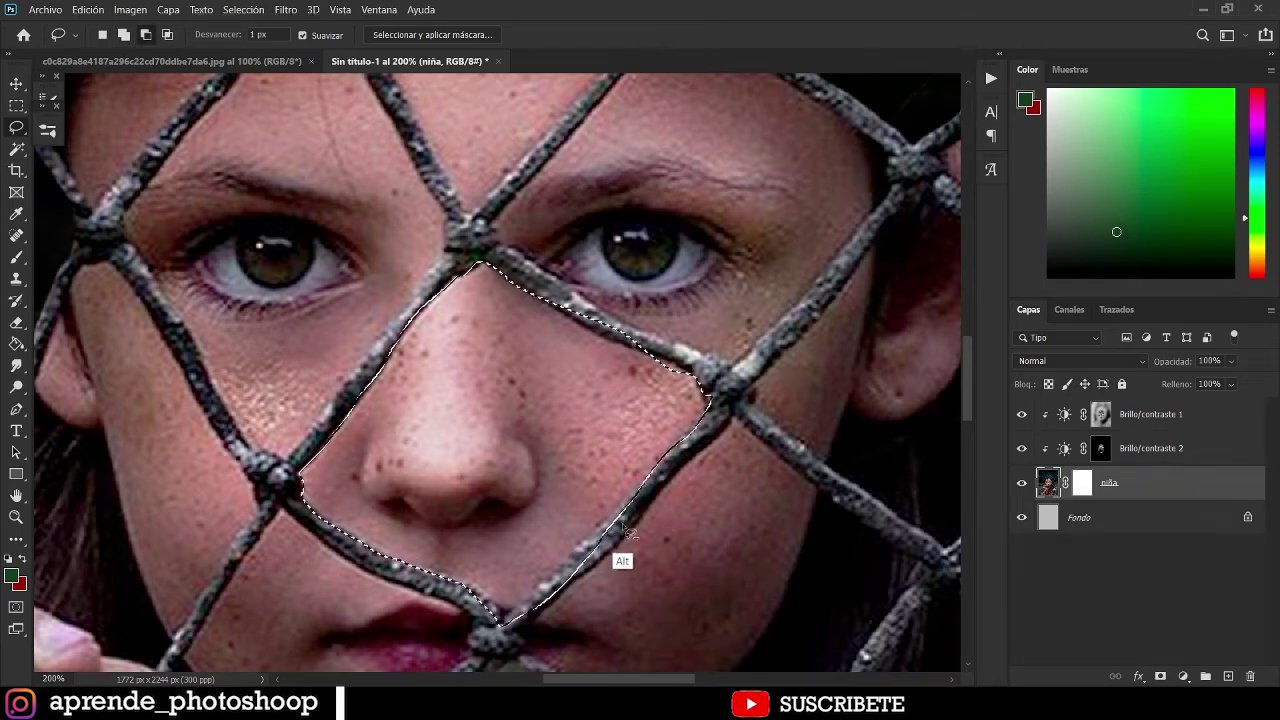
pyautogui.moveTo(525, 622); pyautogui.dragTo(503, 629)
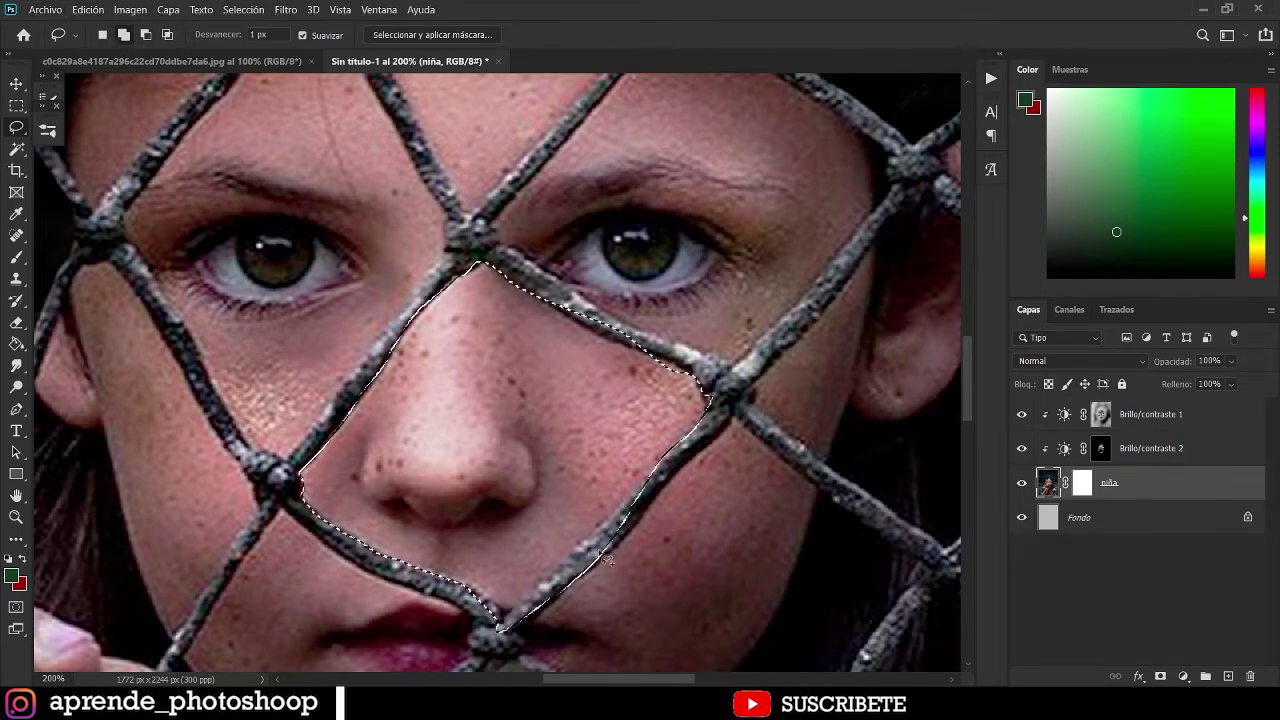
pyautogui.moveTo(655, 471); pyautogui.dragTo(603, 528)
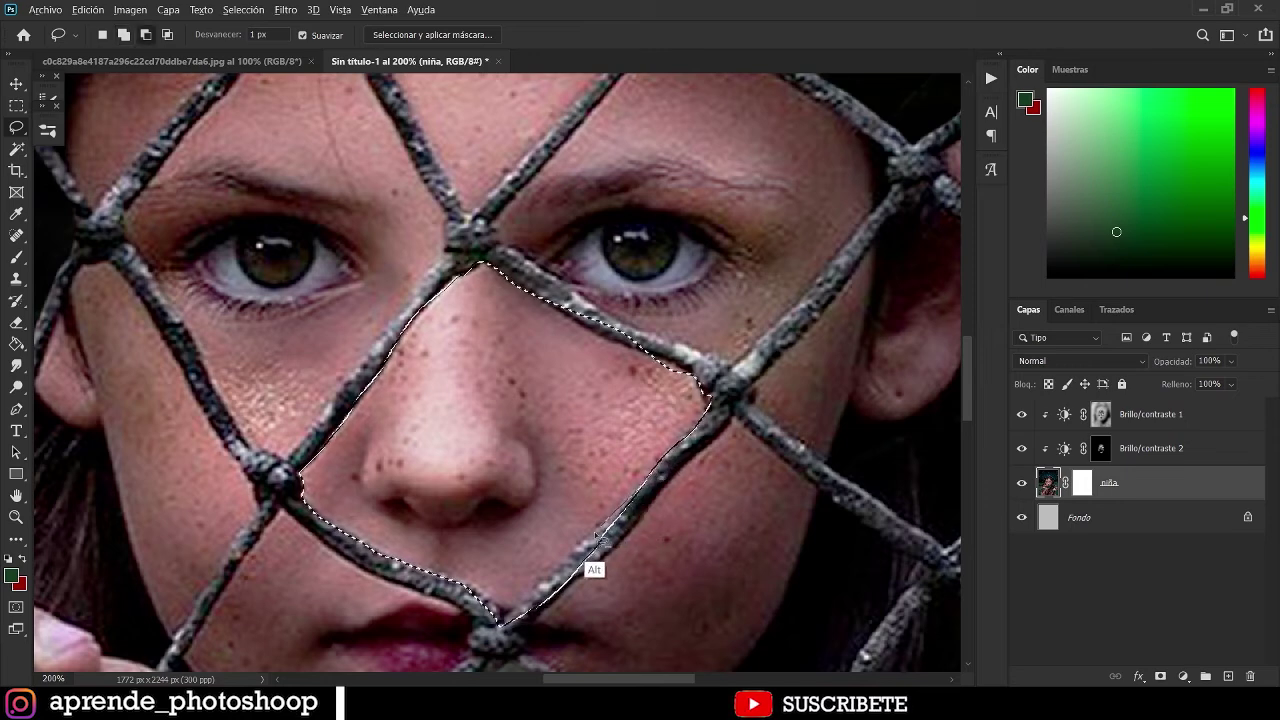
pyautogui.moveTo(547, 610); pyautogui.dragTo(514, 617)
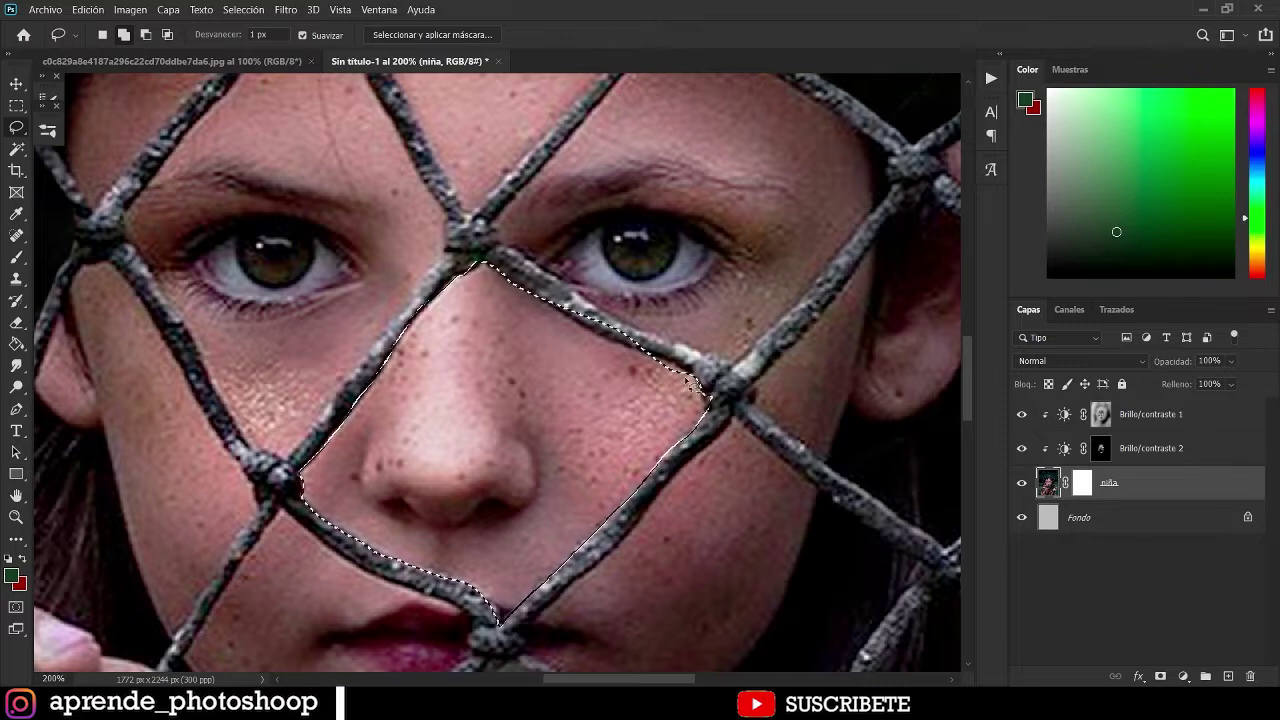
pyautogui.moveTo(702, 388); pyautogui.dragTo(664, 358)
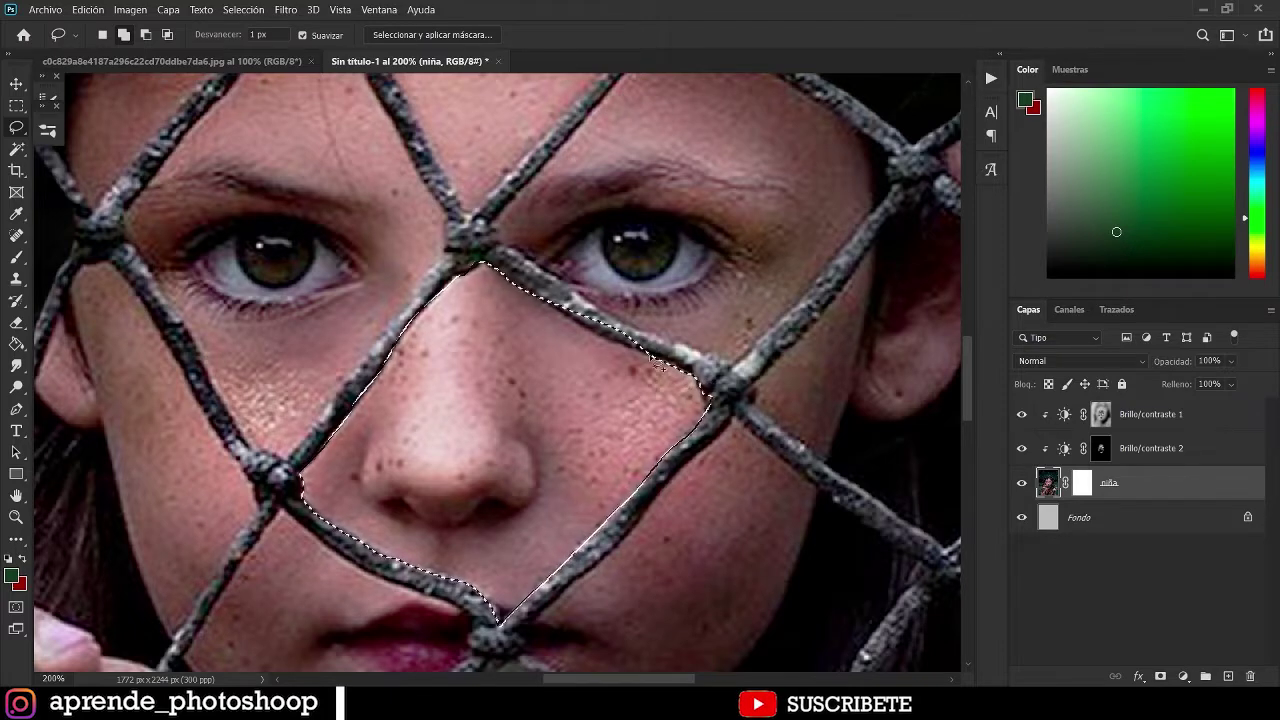
pyautogui.moveTo(538, 290)
pyautogui.mouseDown()
pyautogui.moveTo(591, 330)
pyautogui.moveTo(645, 355)
pyautogui.moveTo(588, 306)
pyautogui.mouseUp()
# Paint over the selected nose opening with green sampled from the opening below the mouth, using 22% and 59% brush opacity.
pyautogui.press('b')
pyautogui.hotkey('ctrl', '-')
pyautogui.hotkey('ctrl', '-')
pyautogui.hotkey('ctrl', 'BackSpace')
pyautogui.hotkey('ctrl', 'z')
pyautogui.keyDown('alt'); pyautogui.click(507, 543); pyautogui.keyUp('alt')
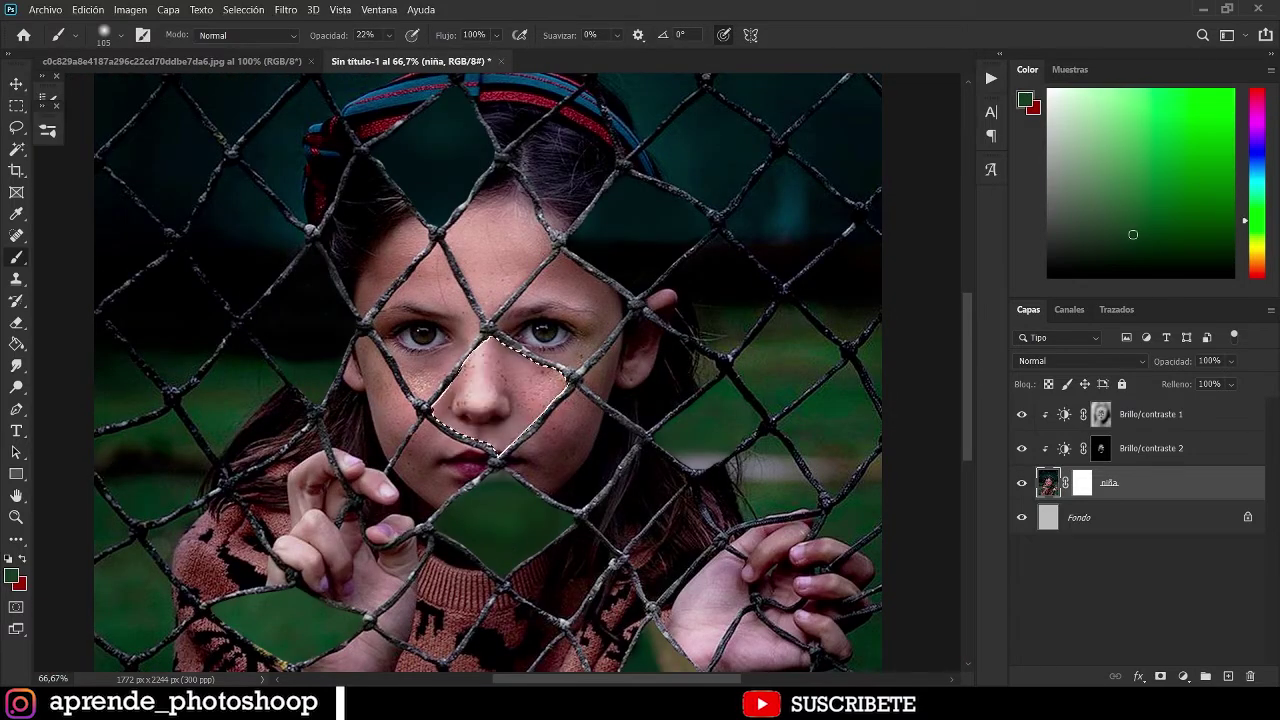
pyautogui.click(494, 393)
pyautogui.click(492, 395)
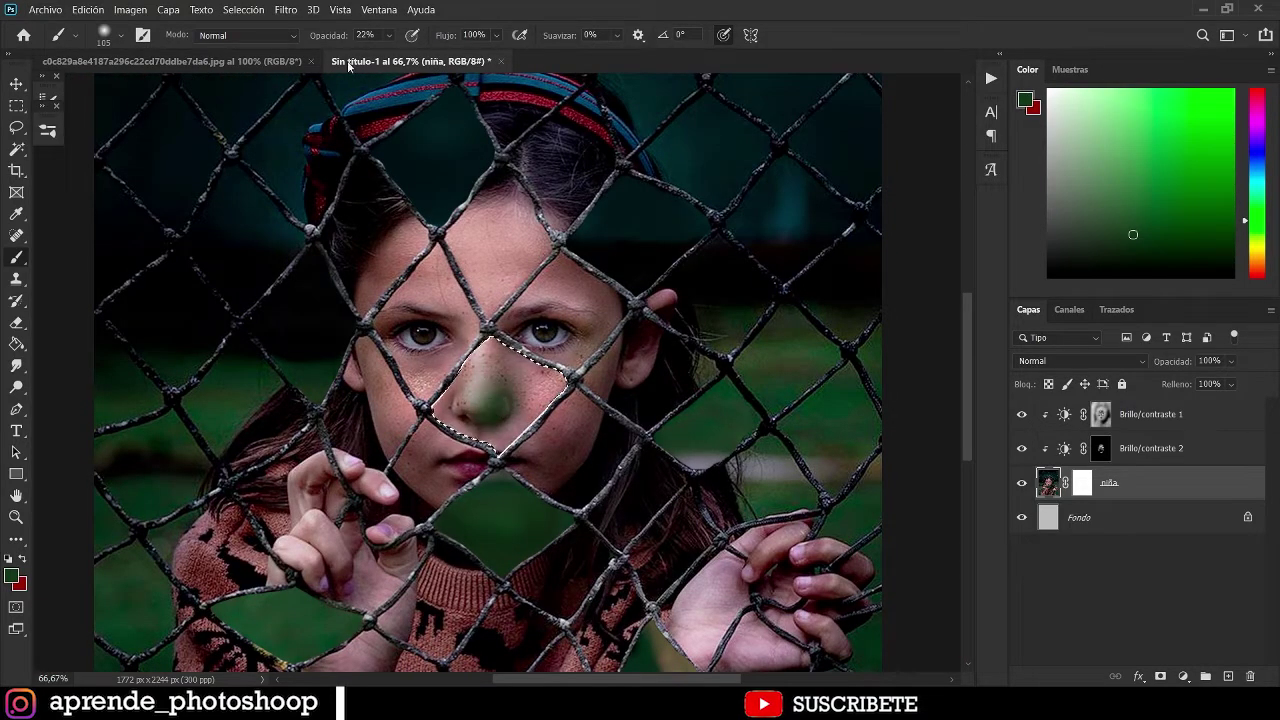
pyautogui.moveTo(492, 402); pyautogui.dragTo(506, 374)
pyautogui.moveTo(483, 436)
pyautogui.mouseDown()
pyautogui.moveTo(550, 385)
pyautogui.moveTo(508, 420)
pyautogui.moveTo(484, 416)
pyautogui.mouseUp()
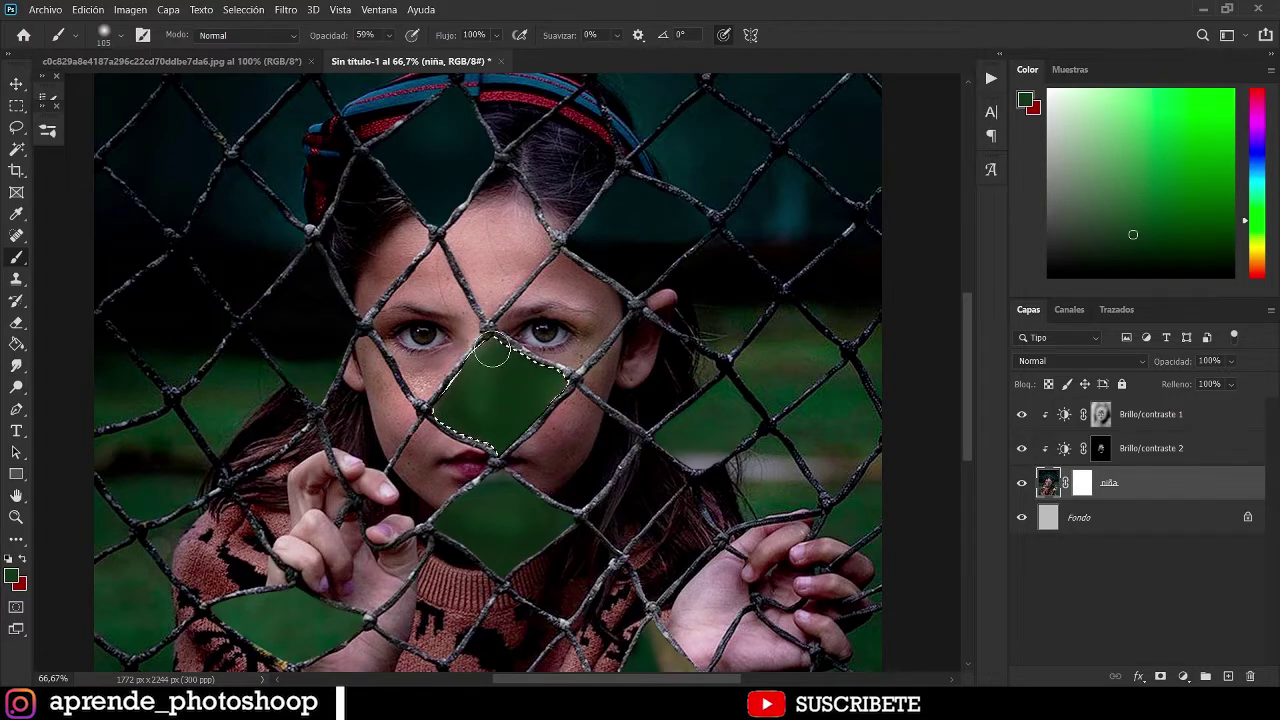
# Texture the painted nose opening with the Clone Stamp at 64% opacity, using several green background samples, and deselect.
pyautogui.press('s')
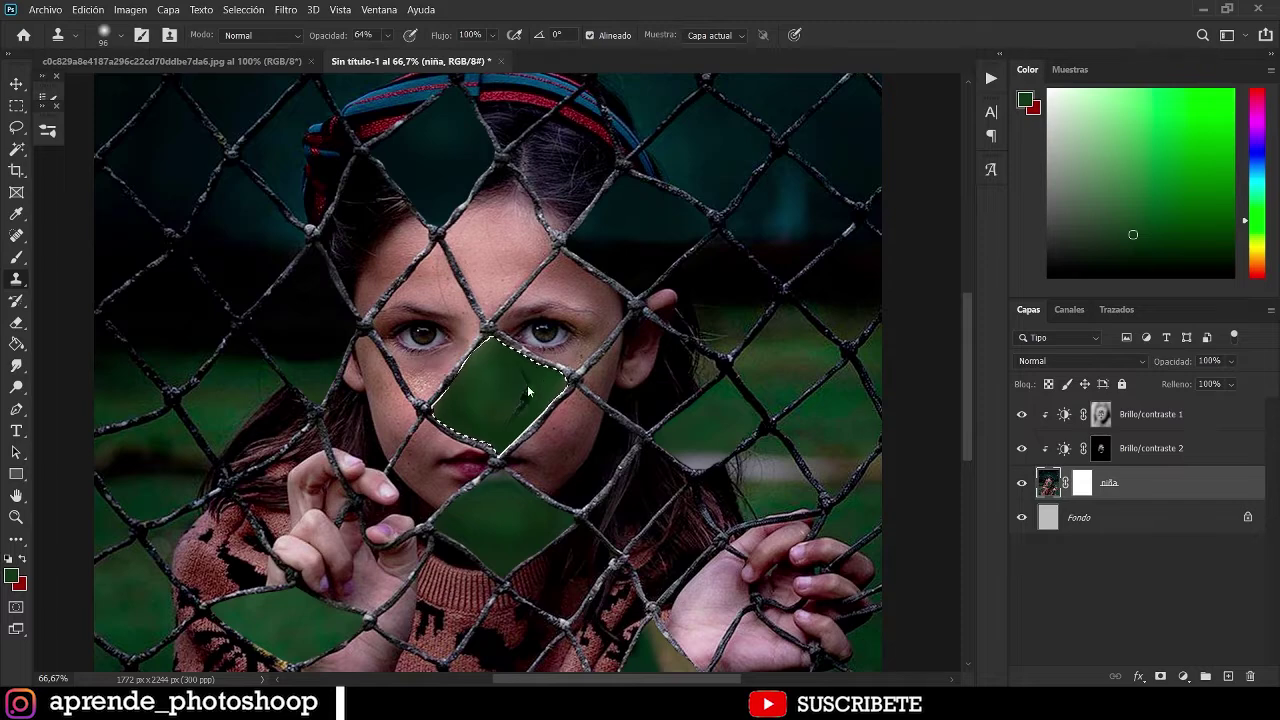
pyautogui.hotkey('ctrl', 'z')
pyautogui.keyDown('alt'); pyautogui.click(450, 436); pyautogui.keyUp('alt')
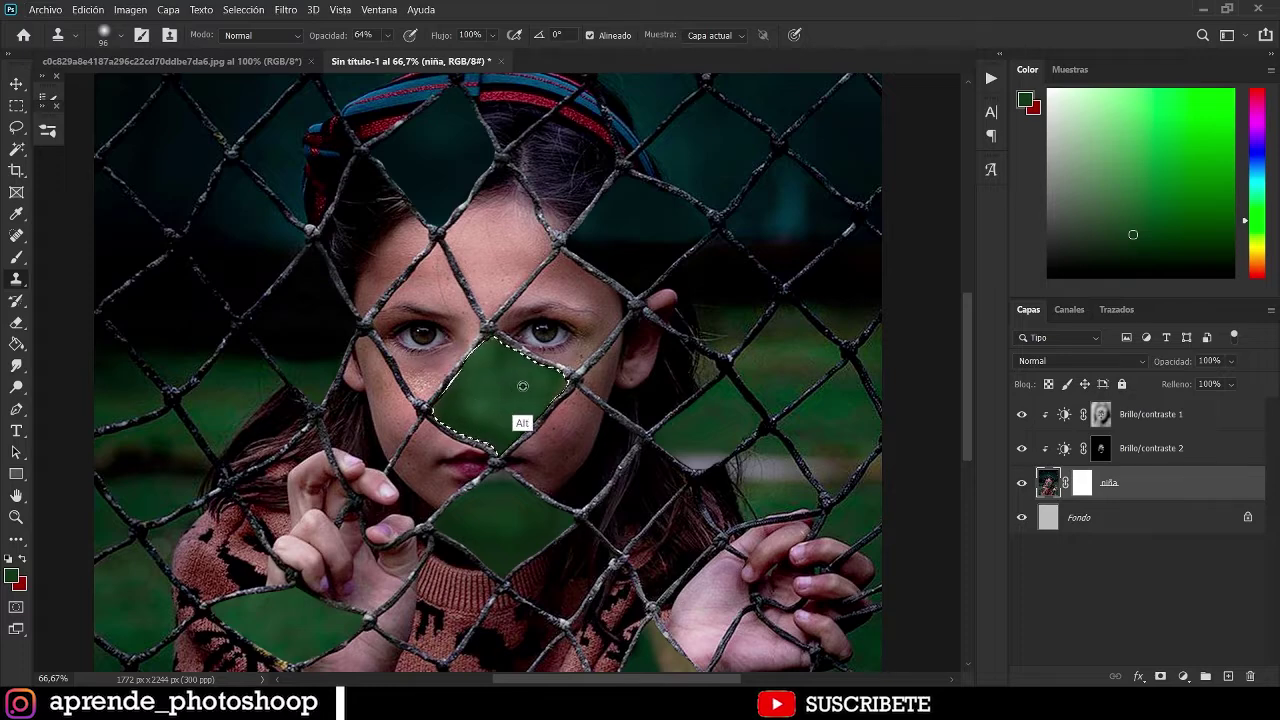
pyautogui.keyDown('alt'); pyautogui.click(503, 381); pyautogui.keyUp('alt')
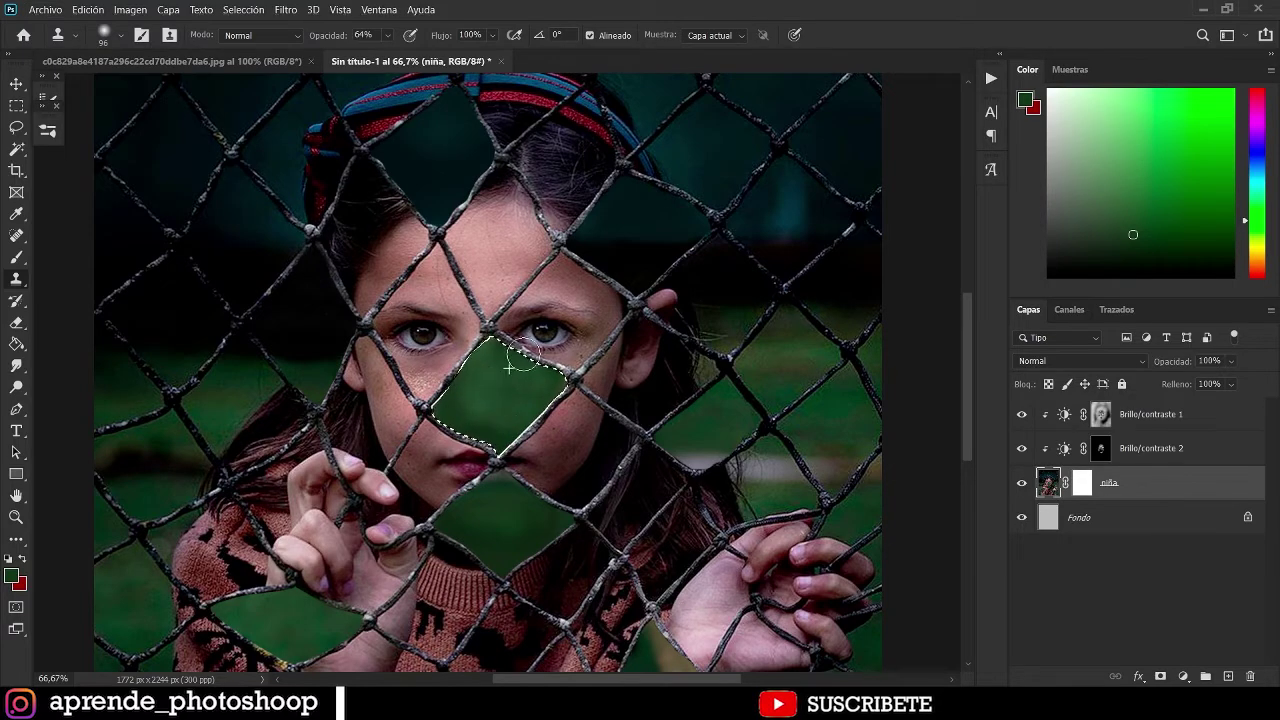
pyautogui.moveTo(475, 435); pyautogui.dragTo(498, 446)
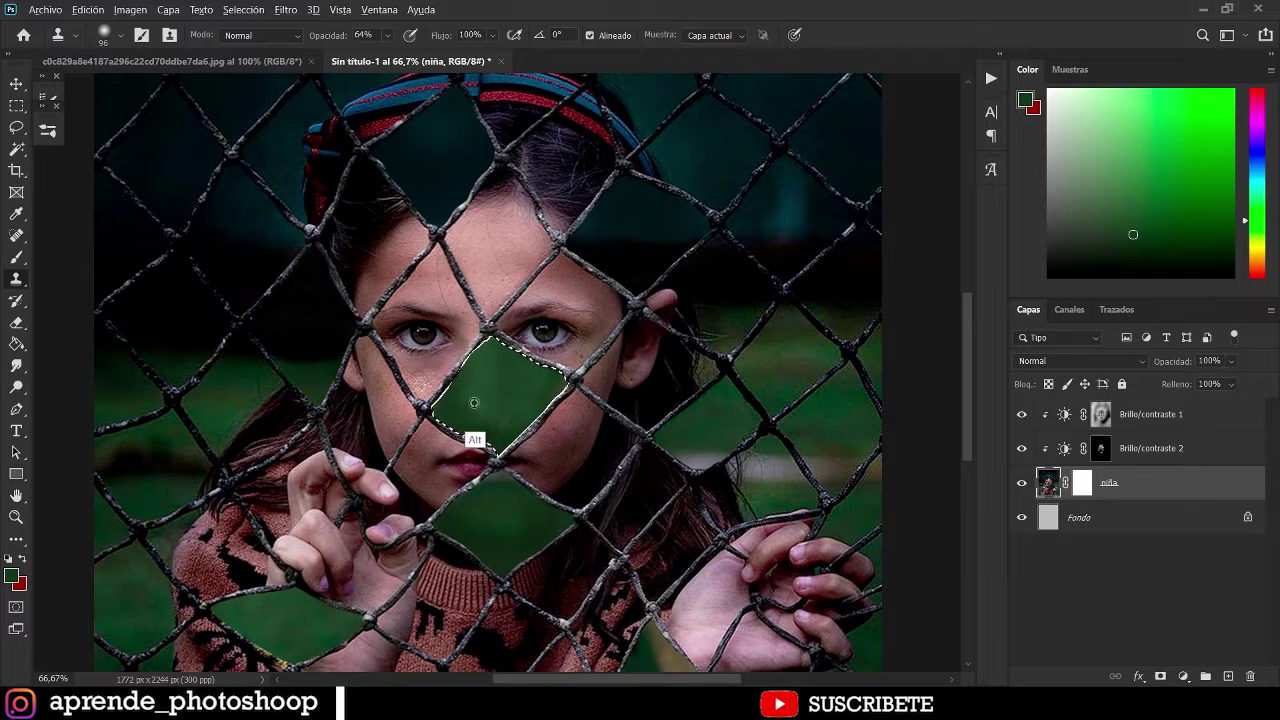
pyautogui.keyDown('alt'); pyautogui.click(848, 413); pyautogui.keyUp('alt')
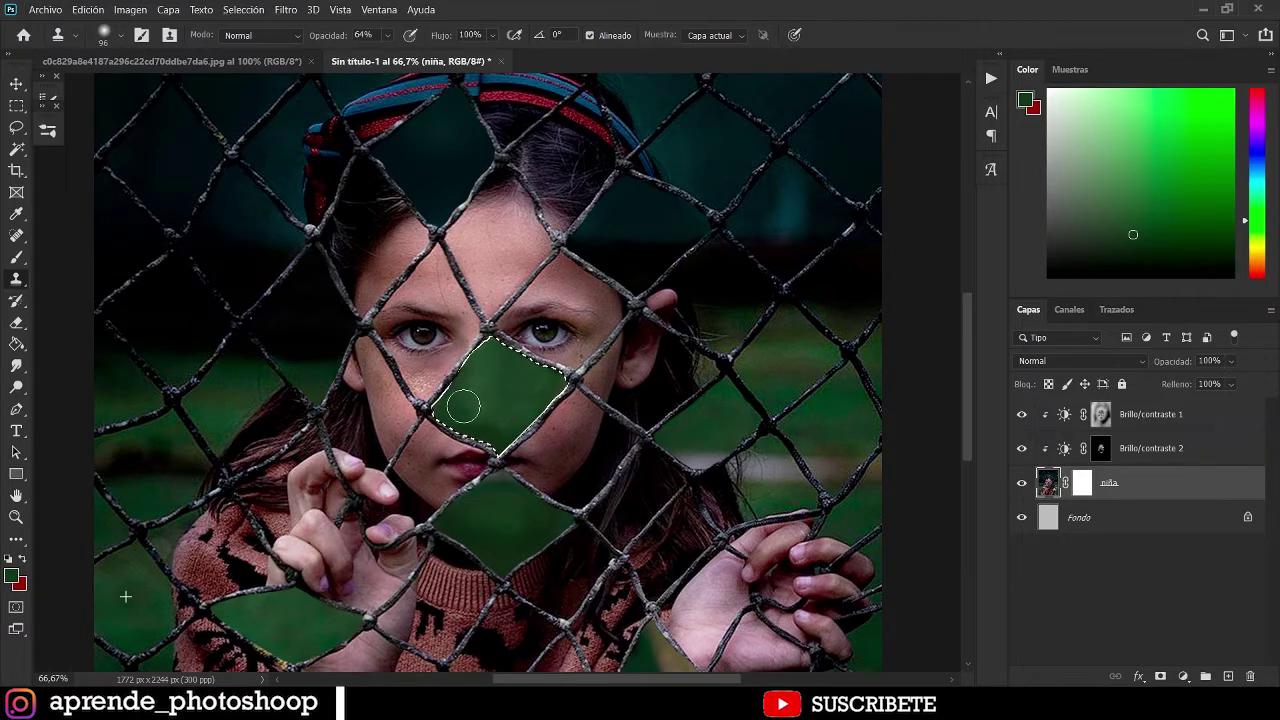
pyautogui.hotkey('ctrl', 'd')
# Select the sweater opening just beside the girl's wrist with the Lasso and fit its edges to the surrounding ropes.
pyautogui.moveTo(568, 529)
pyautogui.mouseDown()
pyautogui.moveTo(651, 271)
pyautogui.moveTo(592, 262)
pyautogui.mouseUp()
pyautogui.press('l')
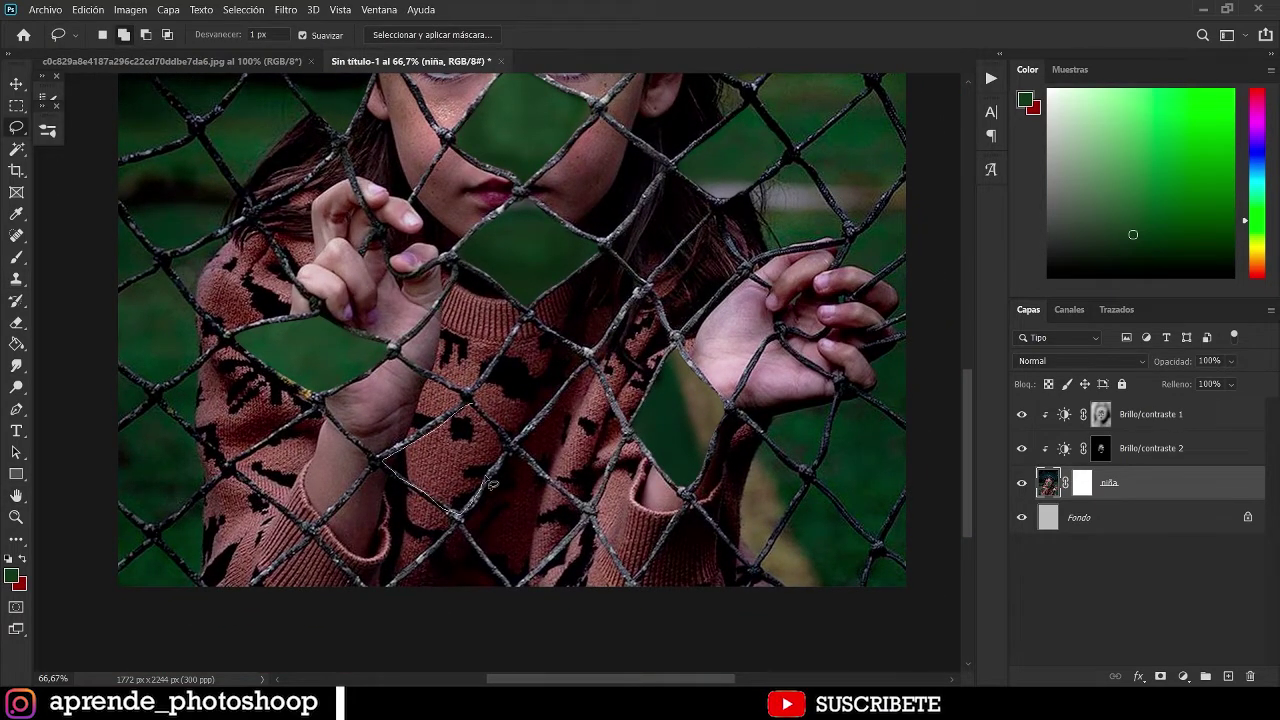
pyautogui.hotkey('ctrl', '+')
pyautogui.hotkey('ctrl', '+')
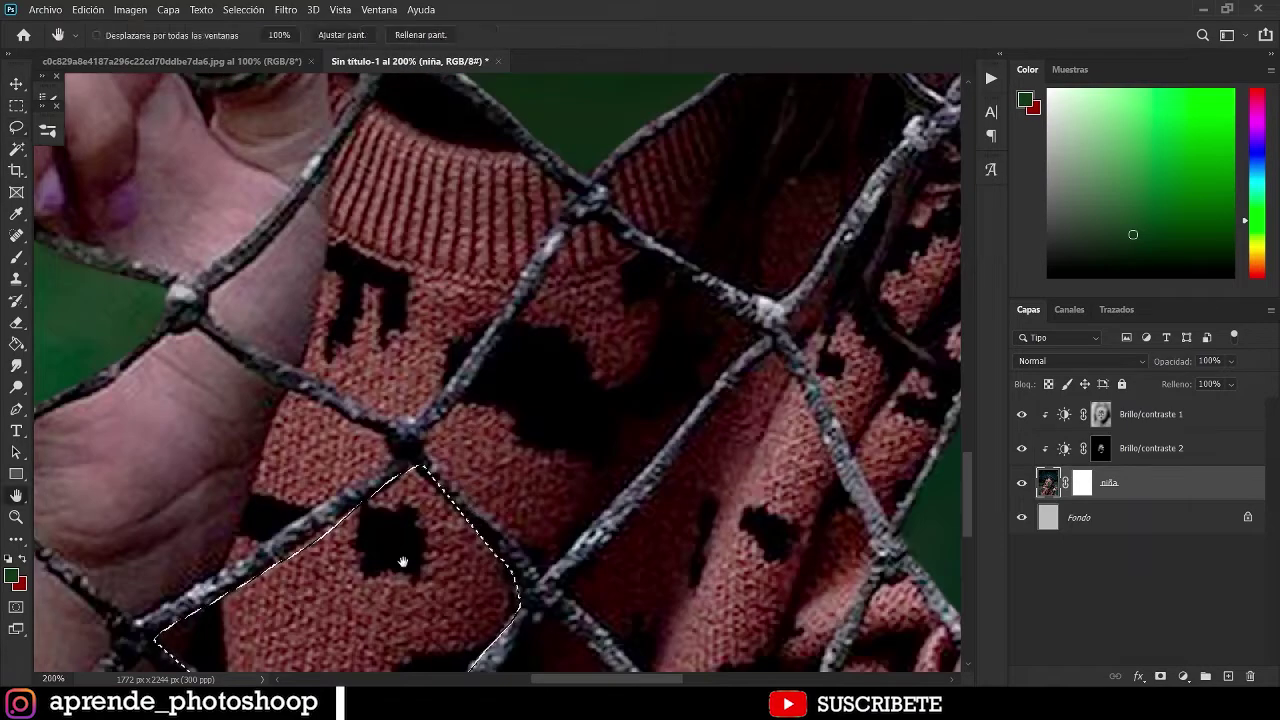
pyautogui.moveTo(394, 515); pyautogui.dragTo(600, 258)
pyautogui.moveTo(443, 355); pyautogui.dragTo(598, 226)
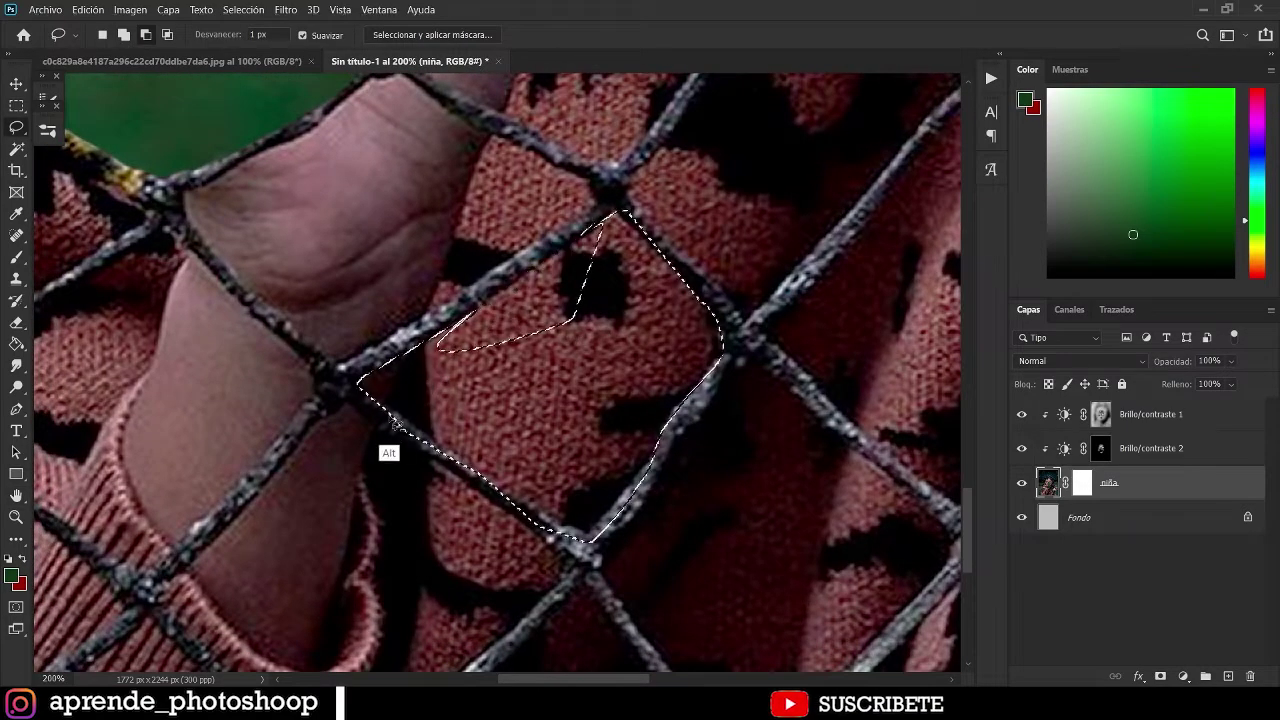
pyautogui.moveTo(396, 425)
pyautogui.mouseDown()
pyautogui.moveTo(505, 496)
pyautogui.moveTo(412, 435)
pyautogui.moveTo(424, 469)
pyautogui.moveTo(402, 423)
pyautogui.moveTo(442, 471)
pyautogui.moveTo(572, 538)
pyautogui.moveTo(688, 415)
pyautogui.moveTo(650, 468)
pyautogui.mouseUp()
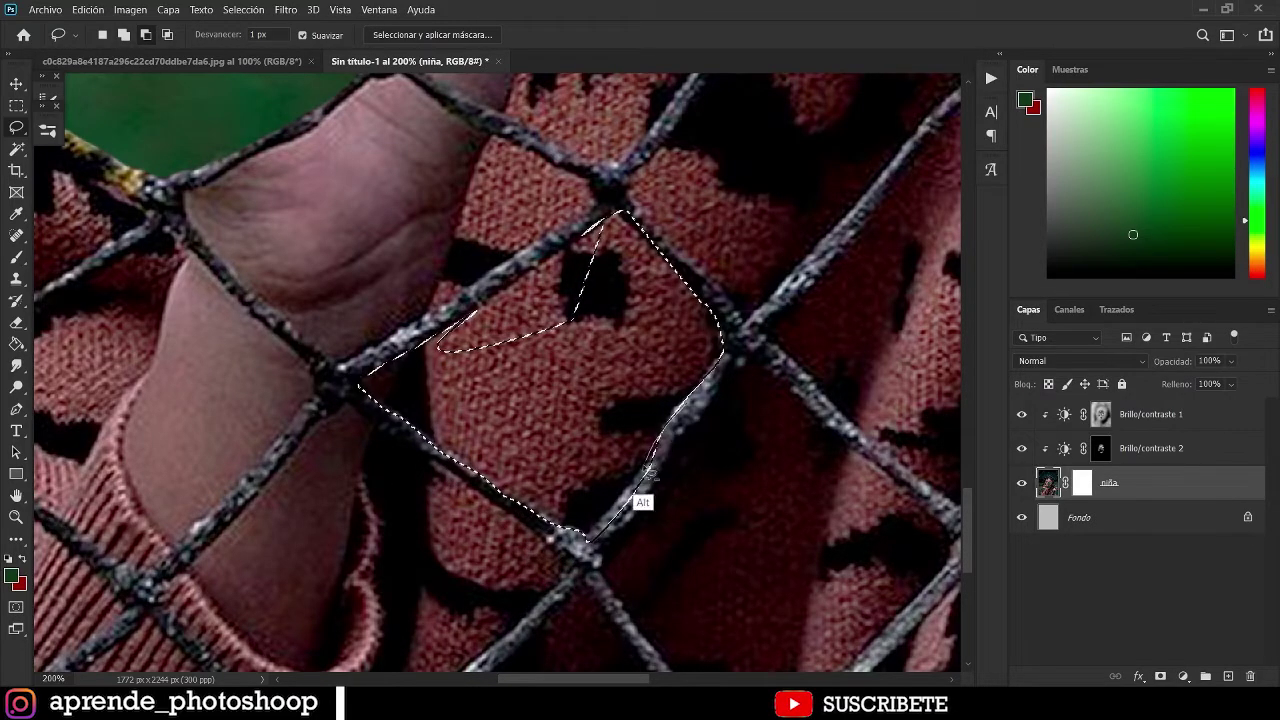
pyautogui.moveTo(583, 550)
pyautogui.mouseDown()
pyautogui.moveTo(743, 432)
pyautogui.moveTo(711, 451)
pyautogui.moveTo(607, 313)
pyautogui.moveTo(603, 233)
pyautogui.moveTo(490, 308)
pyautogui.mouseUp()
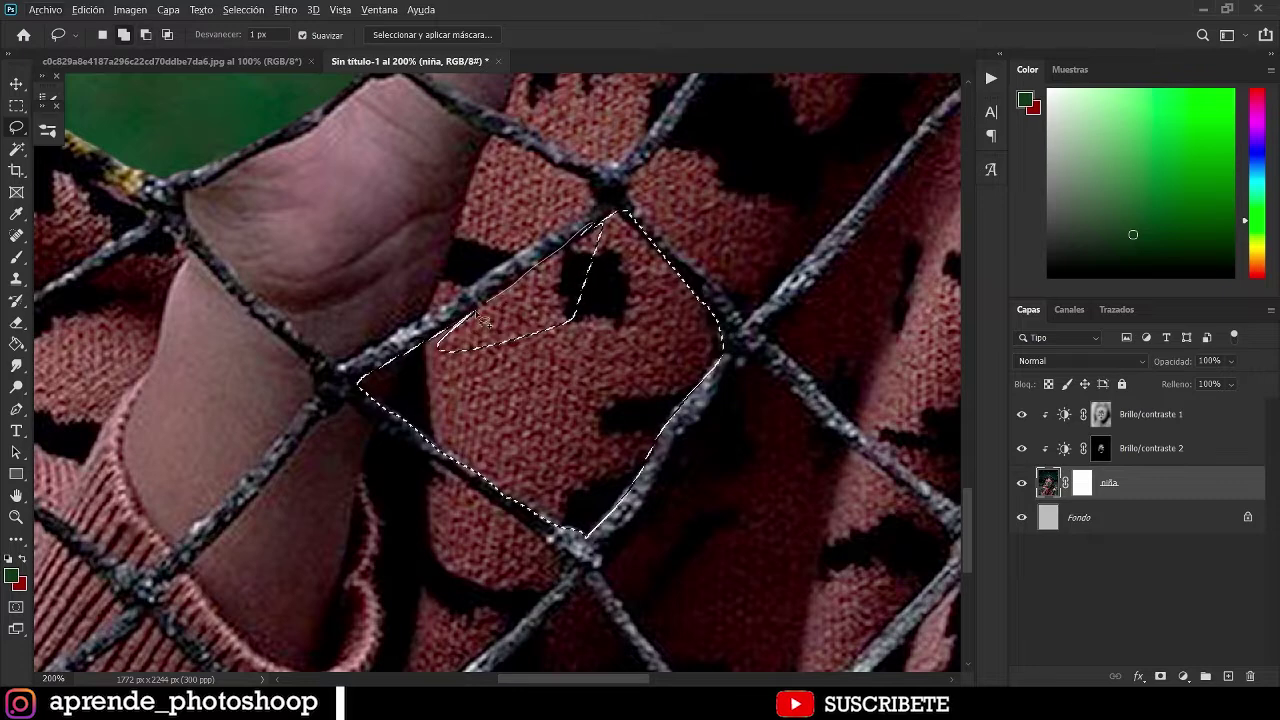
pyautogui.moveTo(607, 313); pyautogui.dragTo(605, 300)
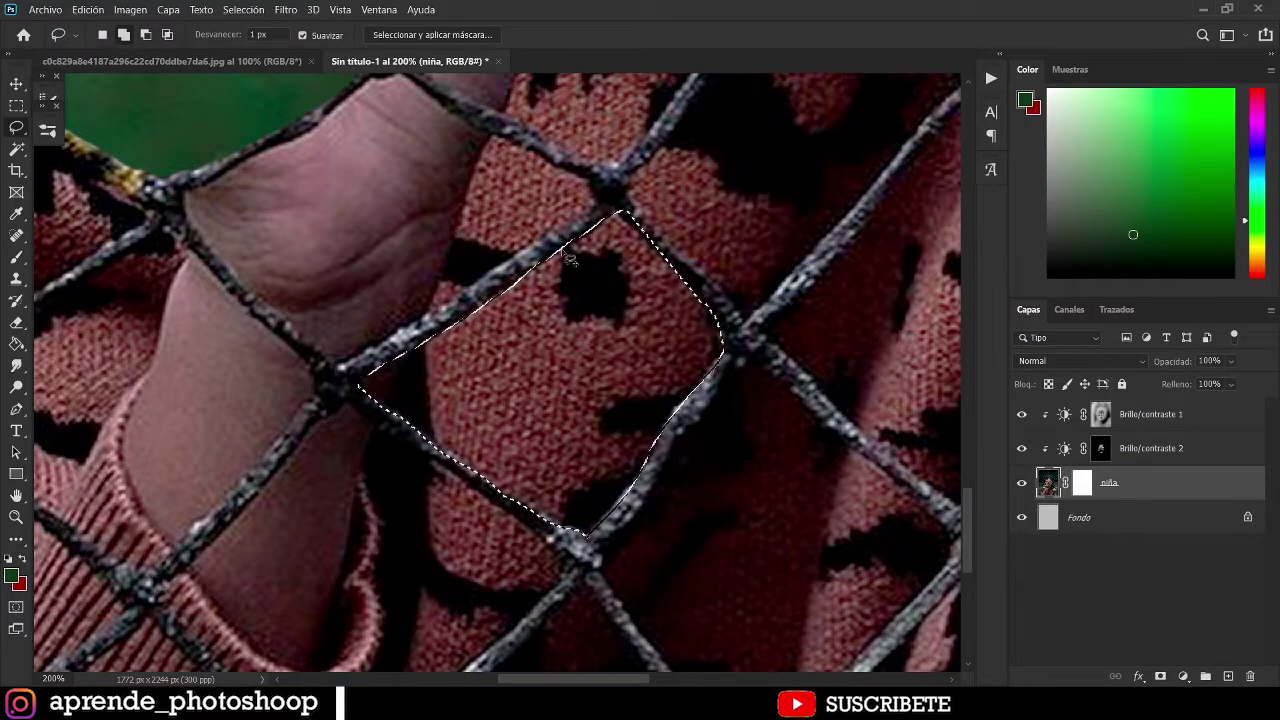
# Clone green from the palm opening into the selected sweater opening at 64% opacity.
pyautogui.hotkey('ctrl', '-')
pyautogui.moveTo(488, 363)
pyautogui.mouseDown()
pyautogui.moveTo(683, 434)
pyautogui.moveTo(663, 480)
pyautogui.mouseUp()
pyautogui.press('b')
pyautogui.press('s')
pyautogui.keyDown('alt'); pyautogui.click(462, 302); pyautogui.keyUp('alt')
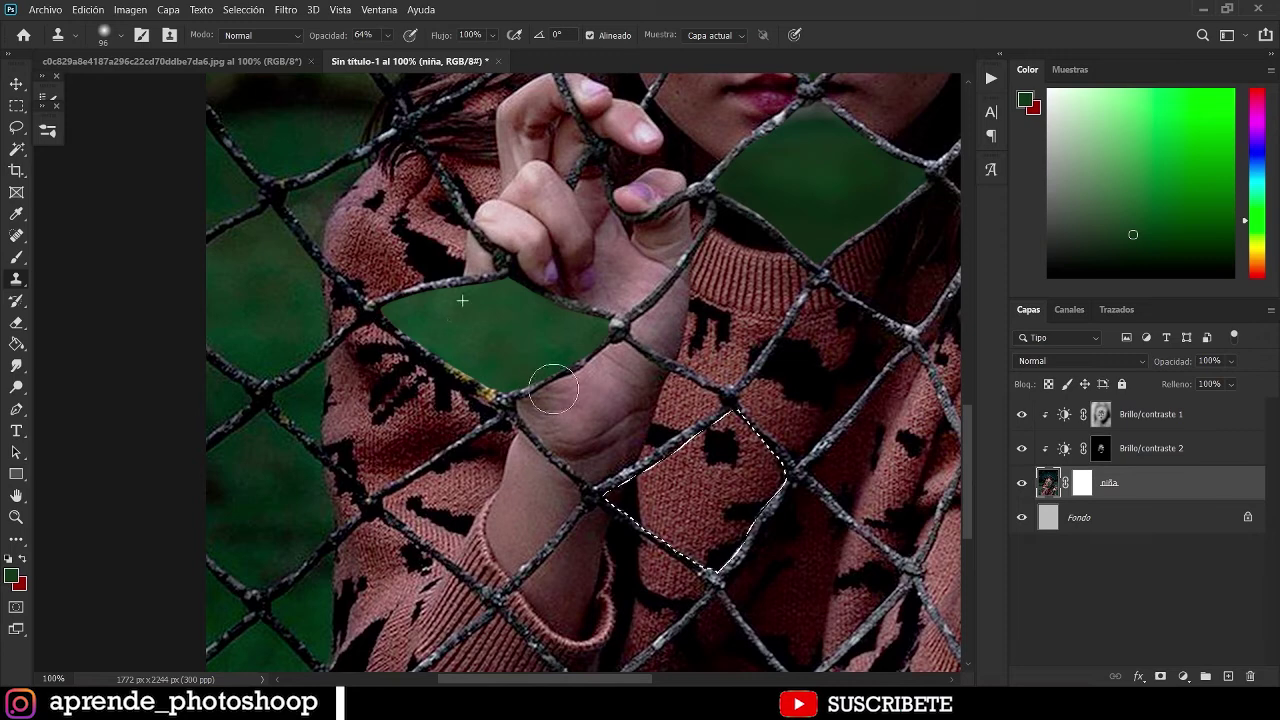
pyautogui.keyDown('alt'); pyautogui.click(431, 315); pyautogui.keyUp('alt')
pyautogui.moveTo(626, 498)
pyautogui.mouseDown()
pyautogui.moveTo(683, 477)
pyautogui.moveTo(605, 485)
pyautogui.moveTo(643, 468)
pyautogui.moveTo(650, 508)
pyautogui.moveTo(694, 467)
pyautogui.moveTo(703, 522)
pyautogui.mouseUp()
# Set the Clone Stamp opacity to 80% and cover the remaining sweater with green from the palm opening.
pyautogui.click(342, 40)
pyautogui.write('80')
pyautogui.press('Return')
pyautogui.keyDown('alt'); pyautogui.click(471, 323); pyautogui.keyUp('alt')
pyautogui.moveTo(726, 435)
pyautogui.mouseDown()
pyautogui.moveTo(763, 465)
pyautogui.moveTo(742, 478)
pyautogui.moveTo(707, 464)
pyautogui.moveTo(762, 499)
pyautogui.mouseUp()
pyautogui.keyDown('alt'); pyautogui.click(484, 317); pyautogui.keyUp('alt')
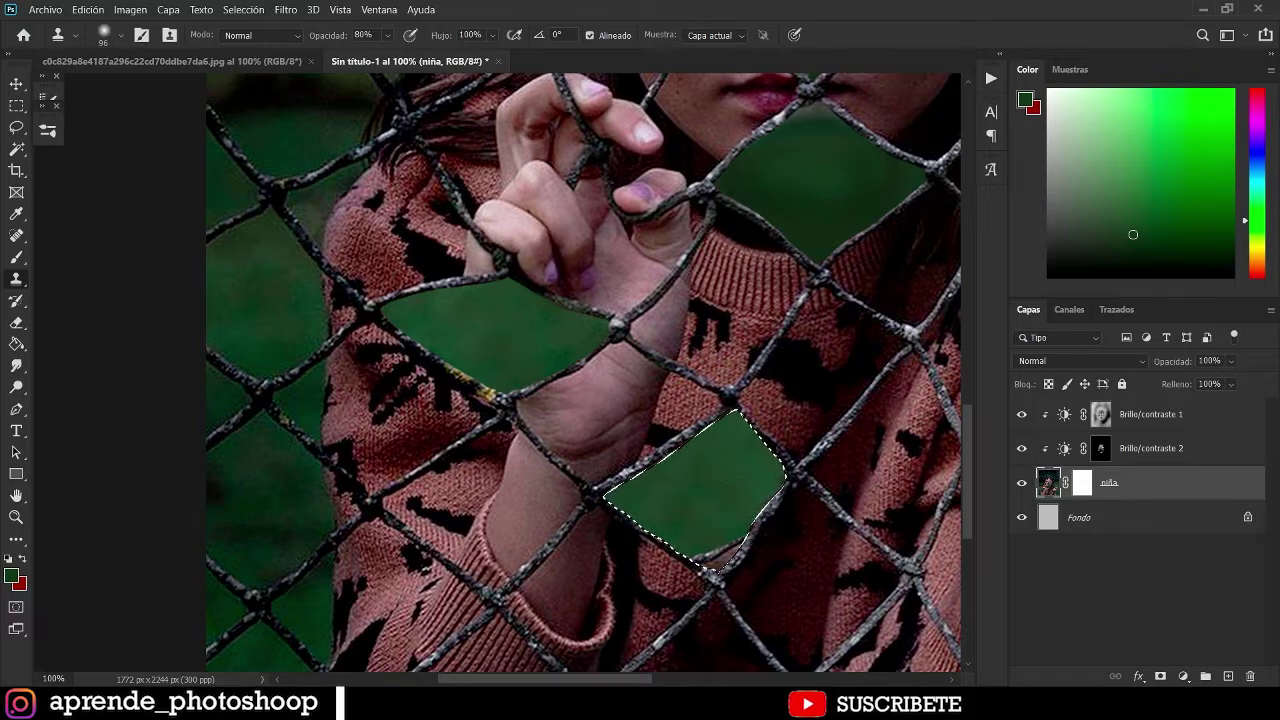
# Even out the edges and centre of the sweater opening with freshly sampled green, and deselect.
pyautogui.keyDown('alt'); pyautogui.click(494, 360); pyautogui.keyUp('alt')
pyautogui.moveTo(742, 554)
pyautogui.mouseDown()
pyautogui.moveTo(738, 536)
pyautogui.moveTo(671, 537)
pyautogui.moveTo(723, 486)
pyautogui.mouseUp()
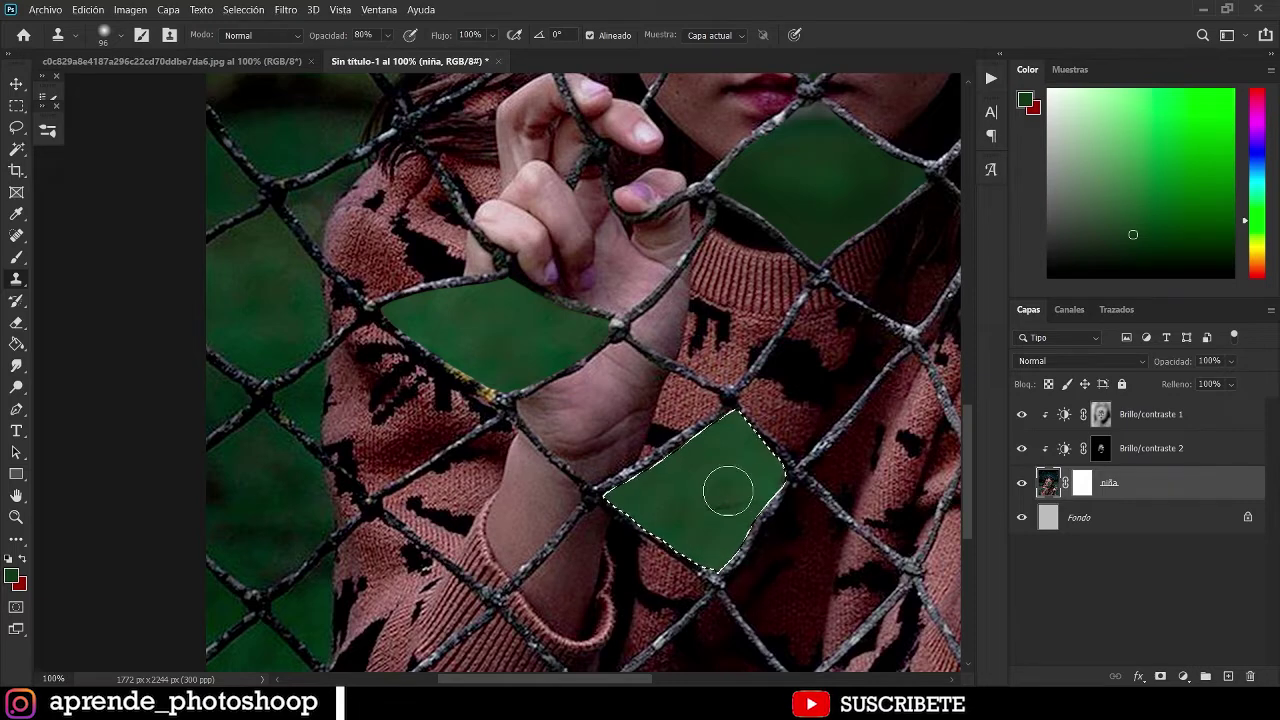
pyautogui.keyDown('alt'); pyautogui.click(724, 485); pyautogui.keyUp('alt')
pyautogui.moveTo(700, 537); pyautogui.dragTo(689, 529)
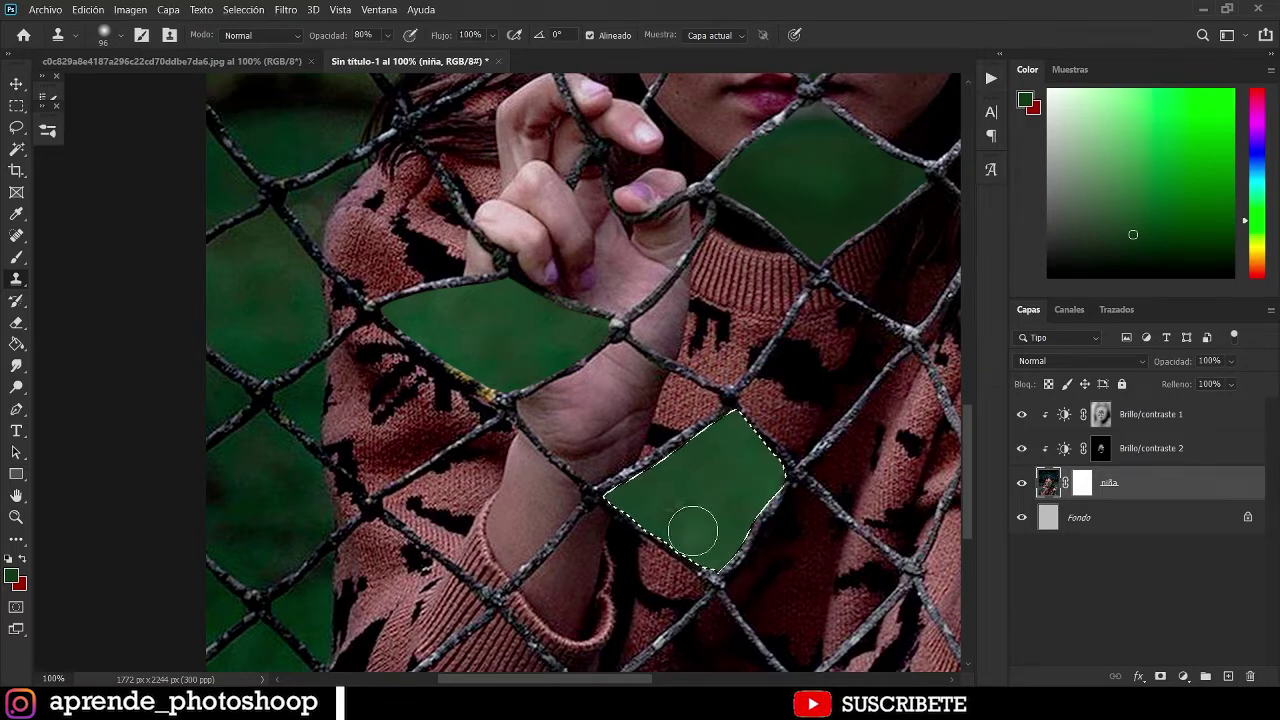
pyautogui.hotkey('ctrl', 'd')
# Select the triangular net opening over the sweater at the photo's lower edge with the Lasso.
pyautogui.hotkey('ctrl', '0')
pyautogui.scroll(5, 857, 517)
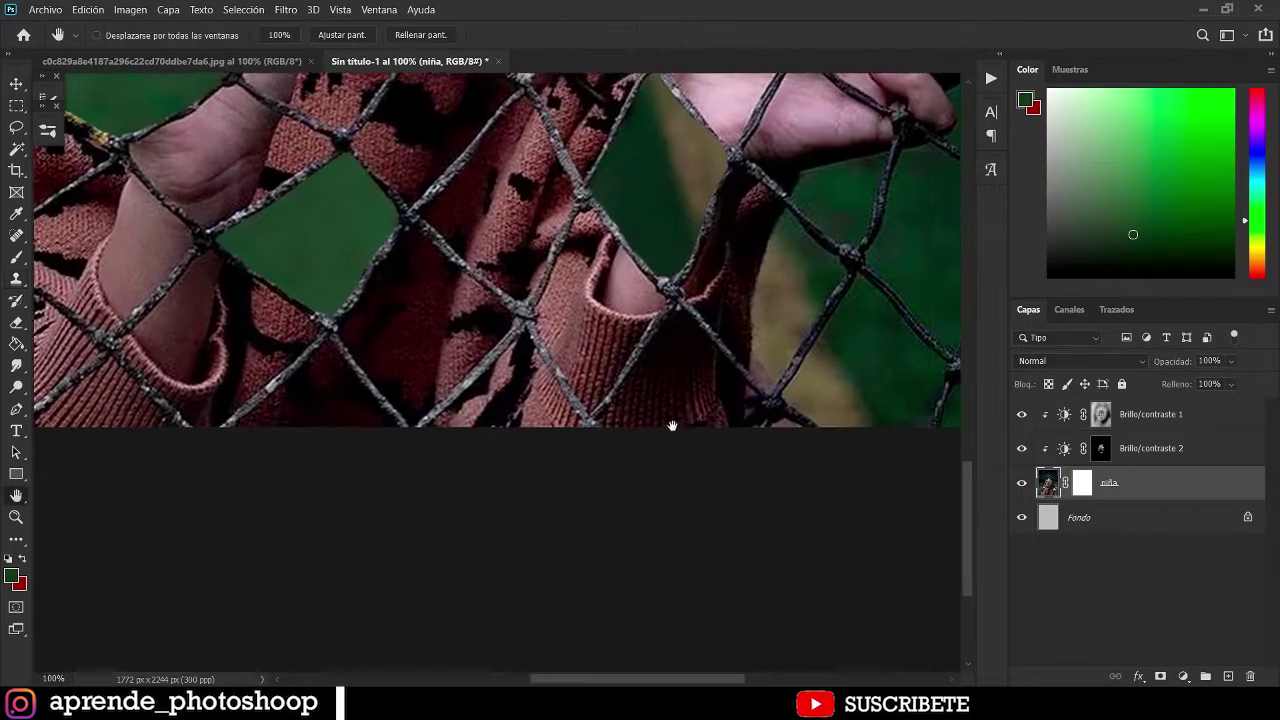
pyautogui.moveTo(672, 425); pyautogui.dragTo(490, 484)
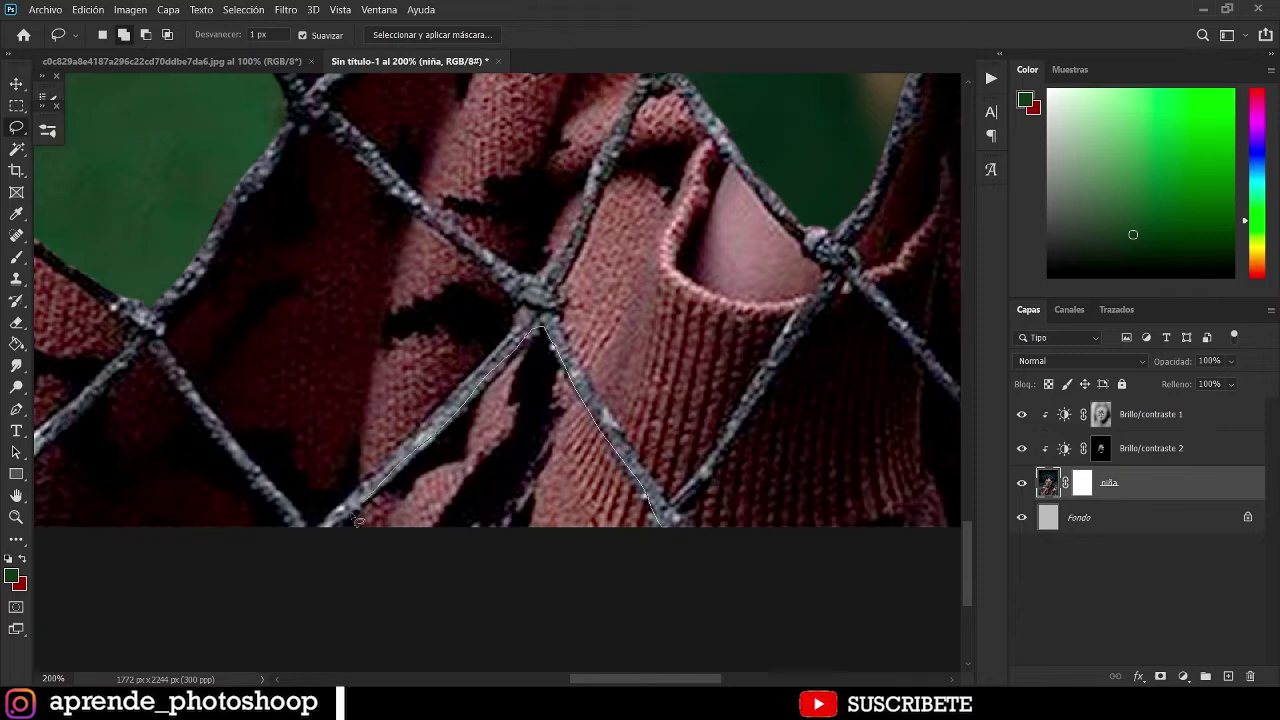
pyautogui.moveTo(598, 555); pyautogui.dragTo(603, 532)
pyautogui.press('alt')
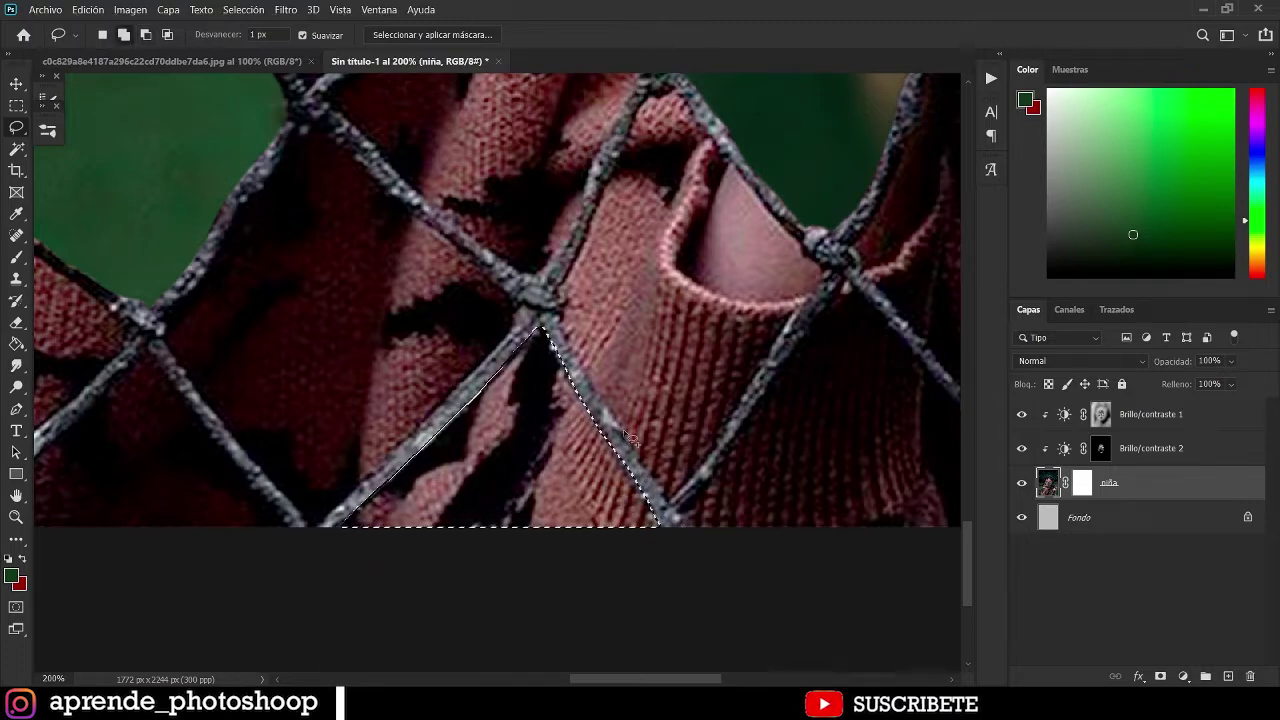
# Paint the selected triangle with dark green sampled from the background beside the open hand, at 59% brush opacity.
pyautogui.hotkey('ctrl', '-')
pyautogui.press('space')
pyautogui.moveTo(707, 397); pyautogui.dragTo(514, 554)
pyautogui.press('b')
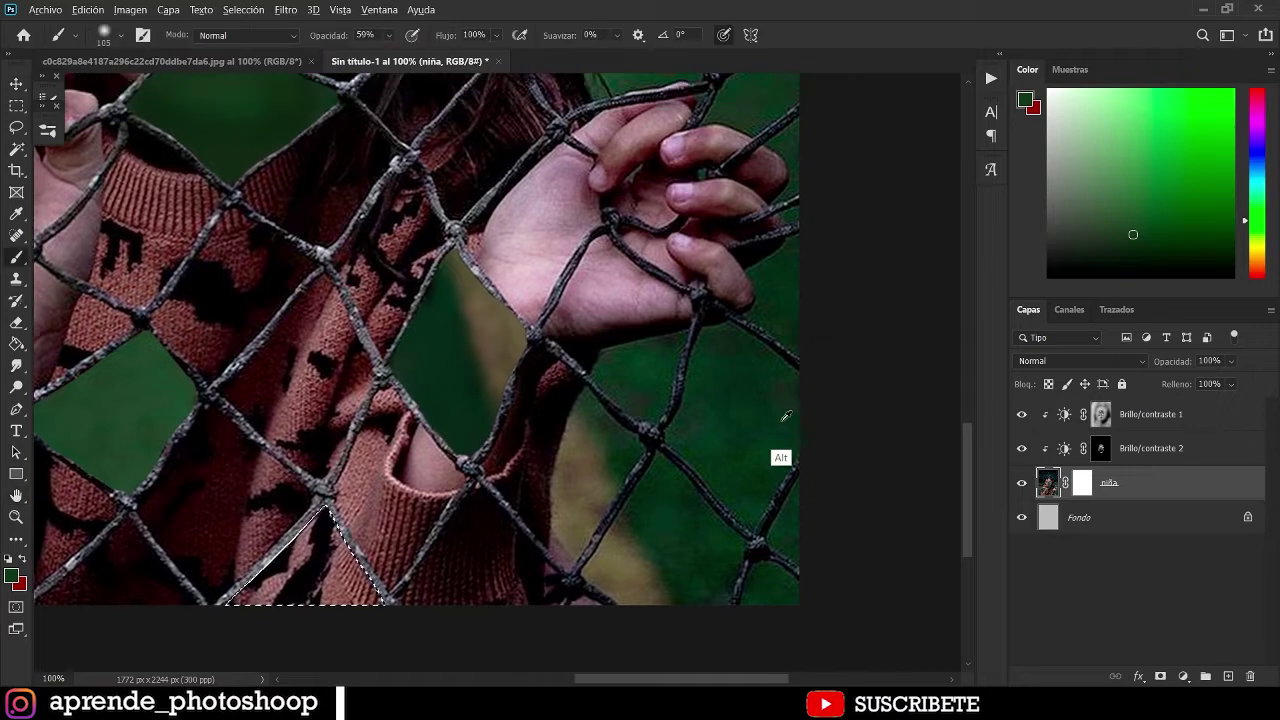
pyautogui.keyDown('alt'); pyautogui.click(786, 413); pyautogui.keyUp('alt')
pyautogui.moveTo(348, 603)
pyautogui.mouseDown()
pyautogui.moveTo(330, 552)
pyautogui.moveTo(229, 606)
pyautogui.moveTo(337, 485)
pyautogui.mouseUp()
pyautogui.hotkey('ctrl', 'z')
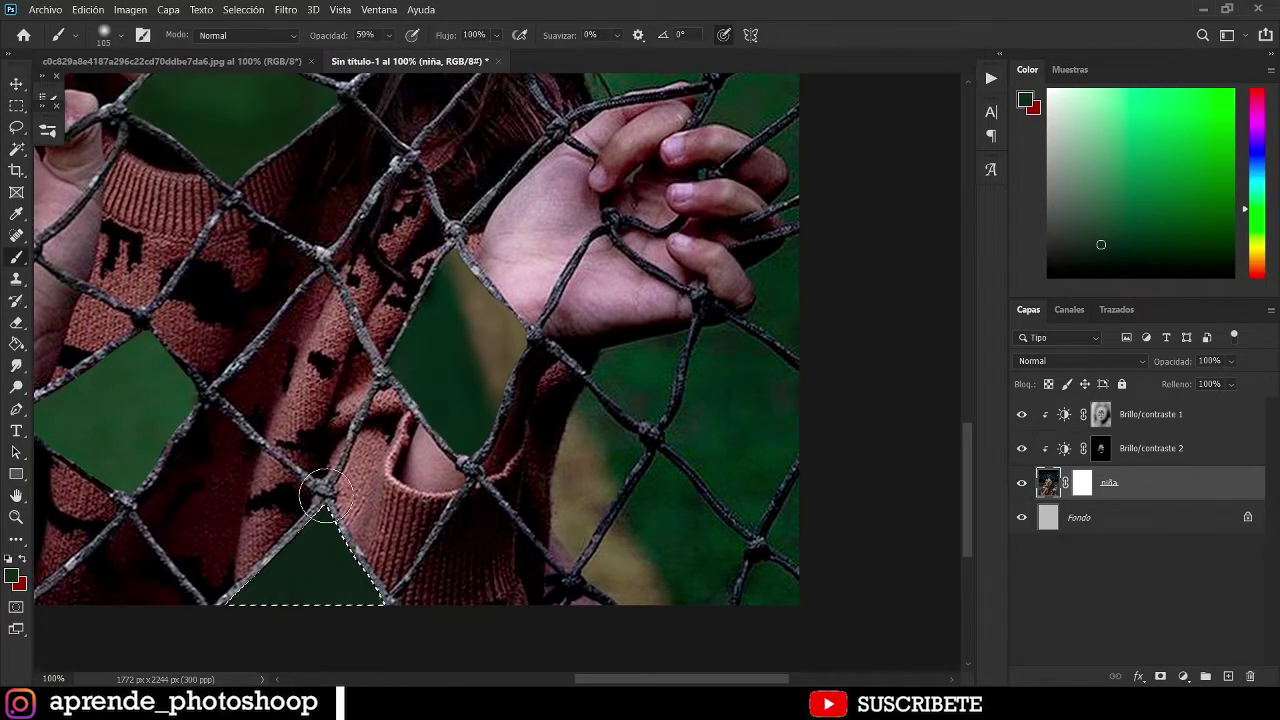
# Clone background texture from below the open hand over the painted triangle at 80% opacity, and deselect.
pyautogui.press('g')
pyautogui.press('space')
pyautogui.moveTo(742, 413)
pyautogui.mouseDown()
pyautogui.moveTo(897, 427)
pyautogui.moveTo(885, 421)
pyautogui.mouseUp()
pyautogui.press('s')
pyautogui.keyDown('alt'); pyautogui.click(911, 430); pyautogui.keyUp('alt')
pyautogui.hotkey('ctrl', 'z')
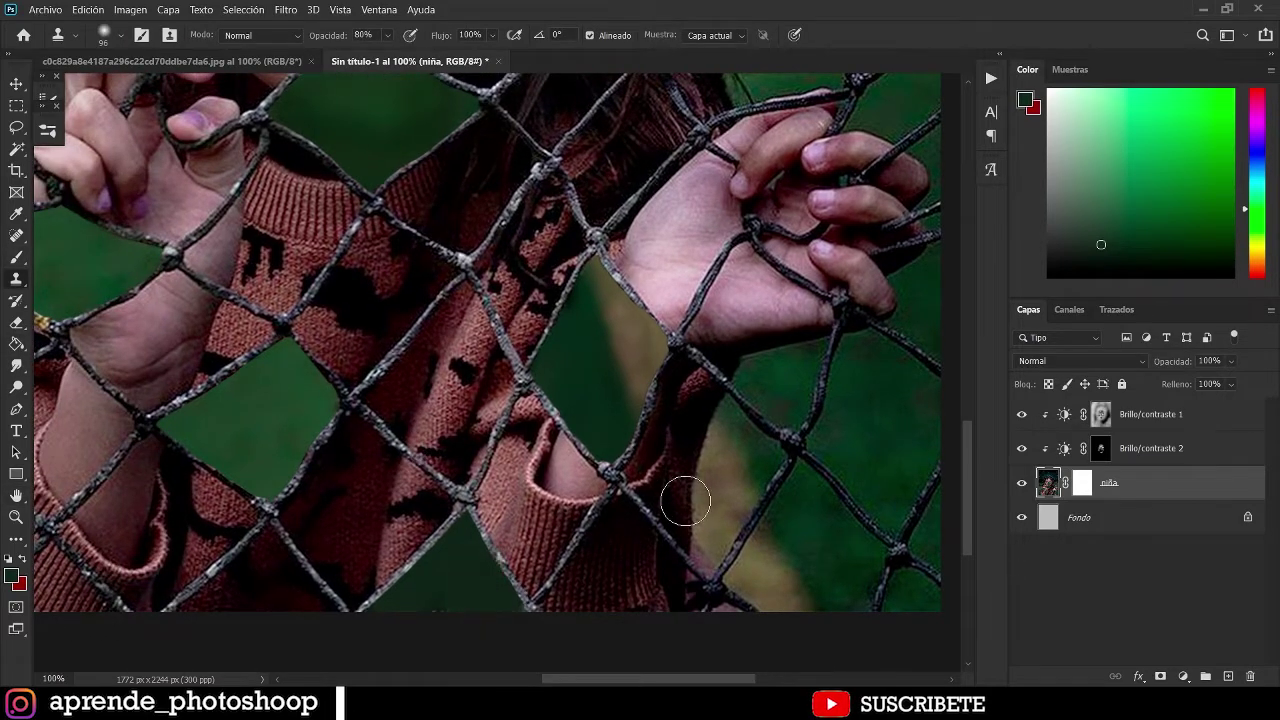
pyautogui.hotkey('ctrl', 'z')
pyautogui.hotkey('ctrl', 'z')
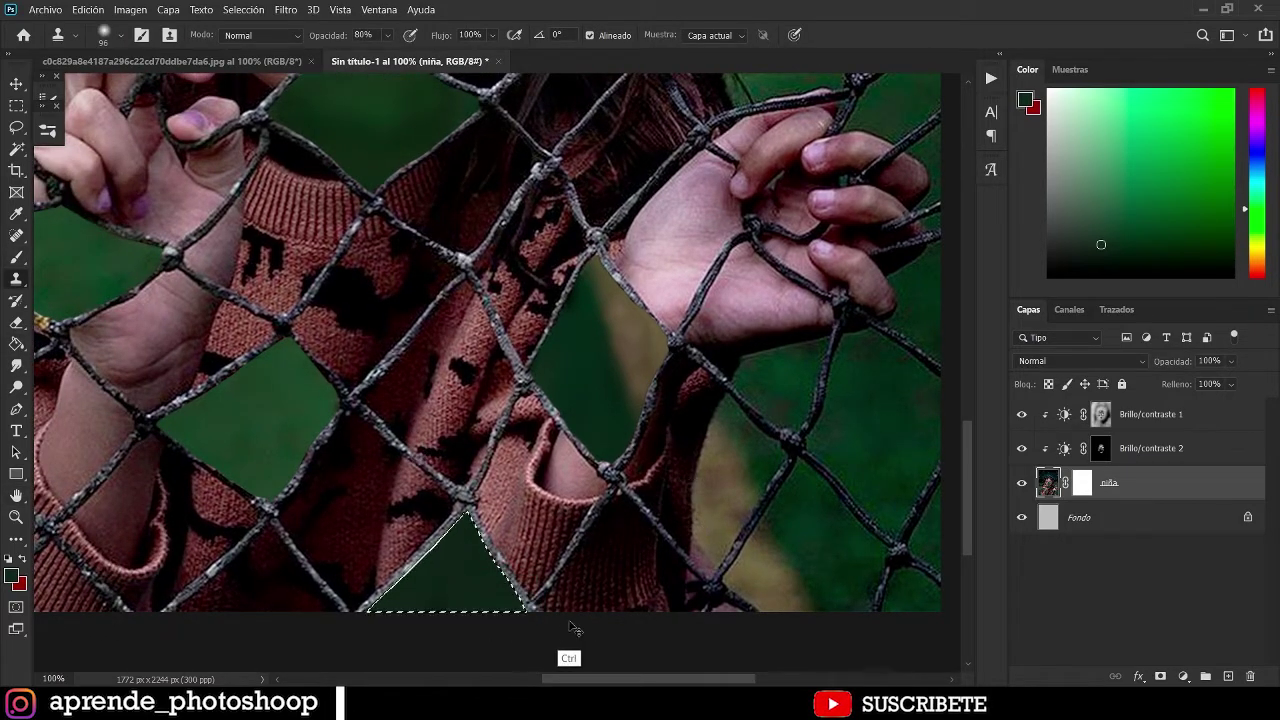
pyautogui.keyDown('alt'); pyautogui.click(903, 434); pyautogui.keyUp('alt')
pyautogui.moveTo(457, 583)
pyautogui.mouseDown()
pyautogui.moveTo(480, 603)
pyautogui.moveTo(391, 603)
pyautogui.moveTo(418, 600)
pyautogui.mouseUp()
pyautogui.keyDown('alt'); pyautogui.click(897, 423); pyautogui.keyUp('alt')
pyautogui.hotkey('ctrl', 'd')
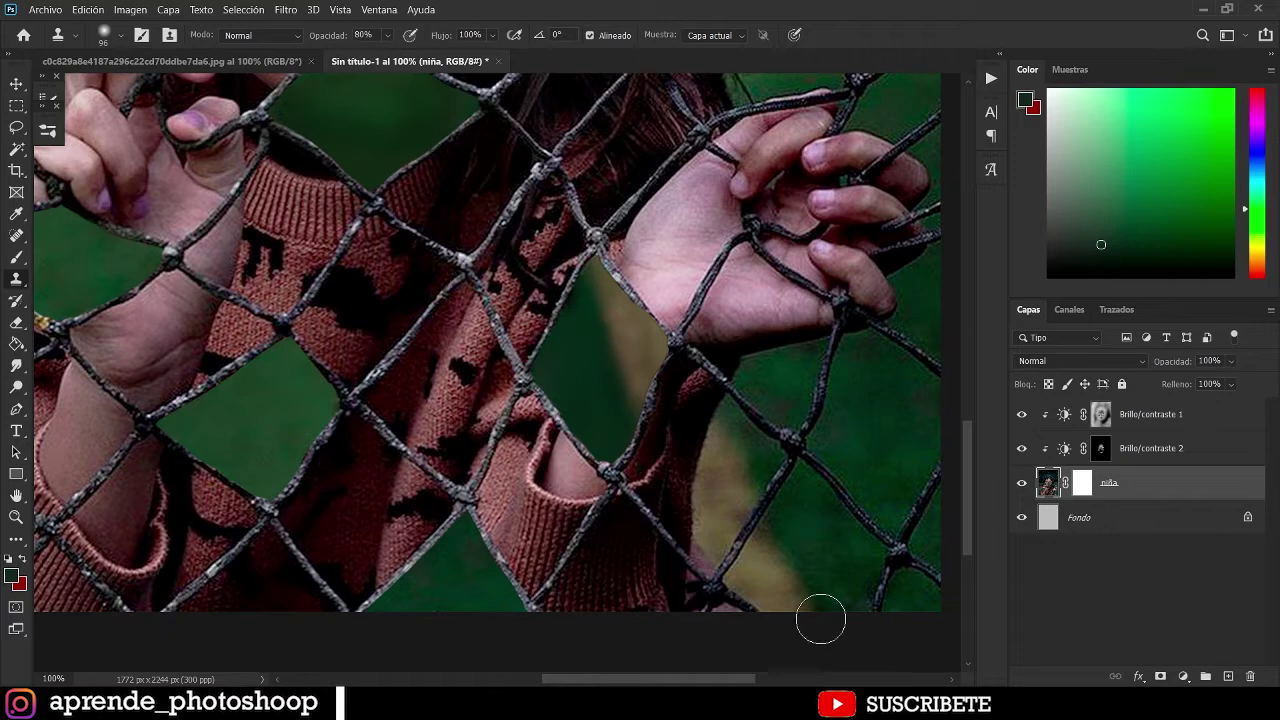
# Select the green-filled sweater opening beside the wrist with the Magic Wand.
pyautogui.press('h')
pyautogui.moveTo(430, 453); pyautogui.dragTo(688, 439)
pyautogui.press('w')
pyautogui.click(512, 442)
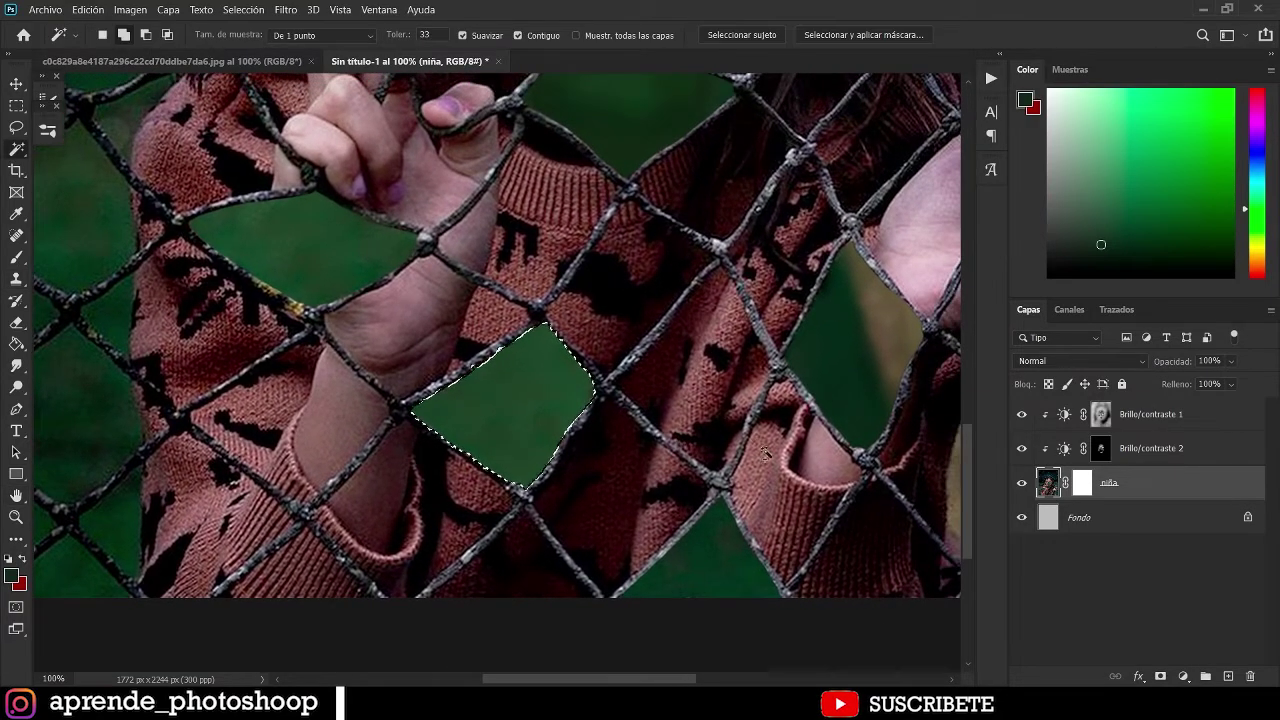
pyautogui.press('s')
pyautogui.hotkey('ctrl', 'z')
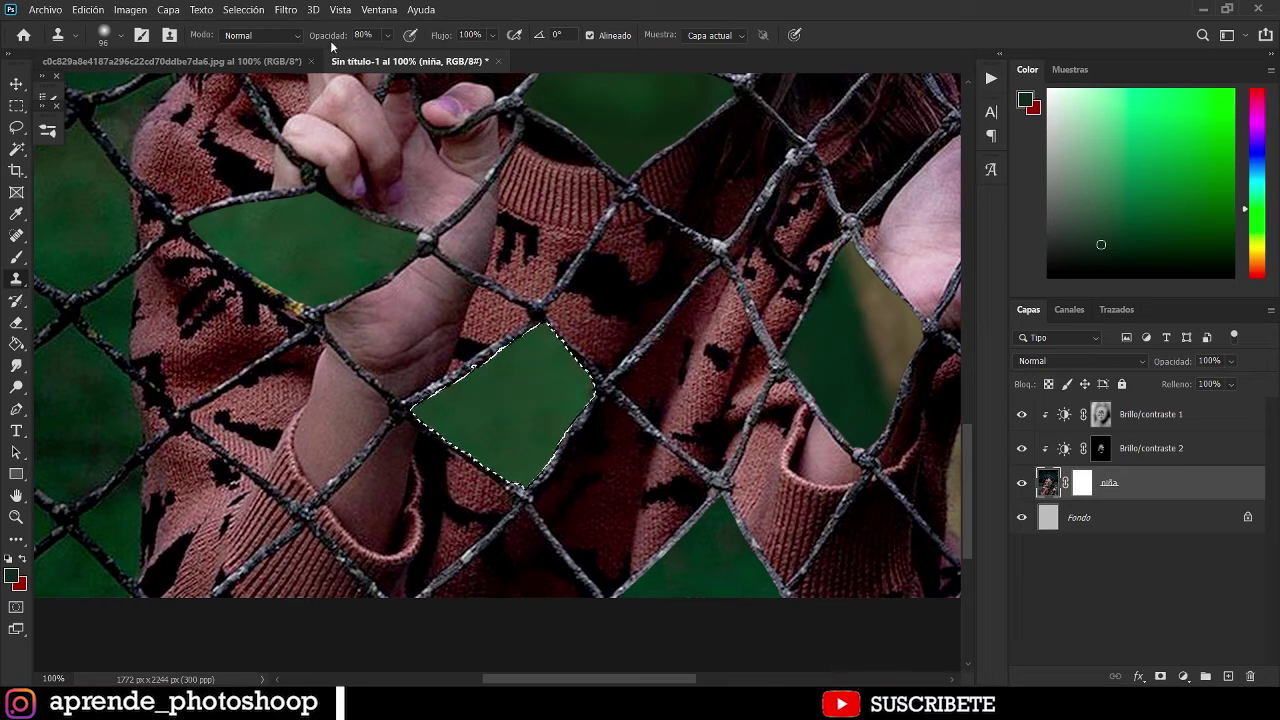
# Set the Clone Stamp opacity to 46% and try cloning dark background from beside the sleeve into the selected opening.
pyautogui.press('h')
pyautogui.moveTo(264, 479); pyautogui.dragTo(359, 501)
pyautogui.press('s')
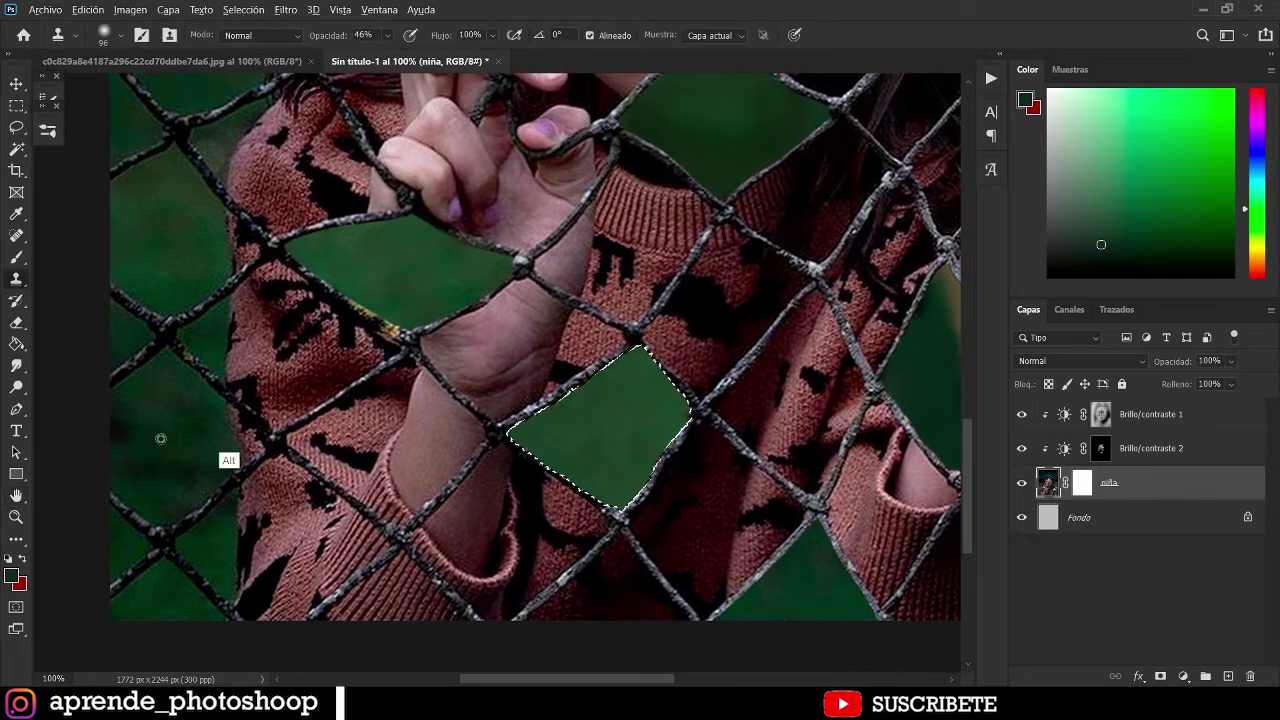
pyautogui.keyDown('alt'); pyautogui.click(154, 434); pyautogui.keyUp('alt')
pyautogui.moveTo(655, 394); pyautogui.dragTo(649, 372)
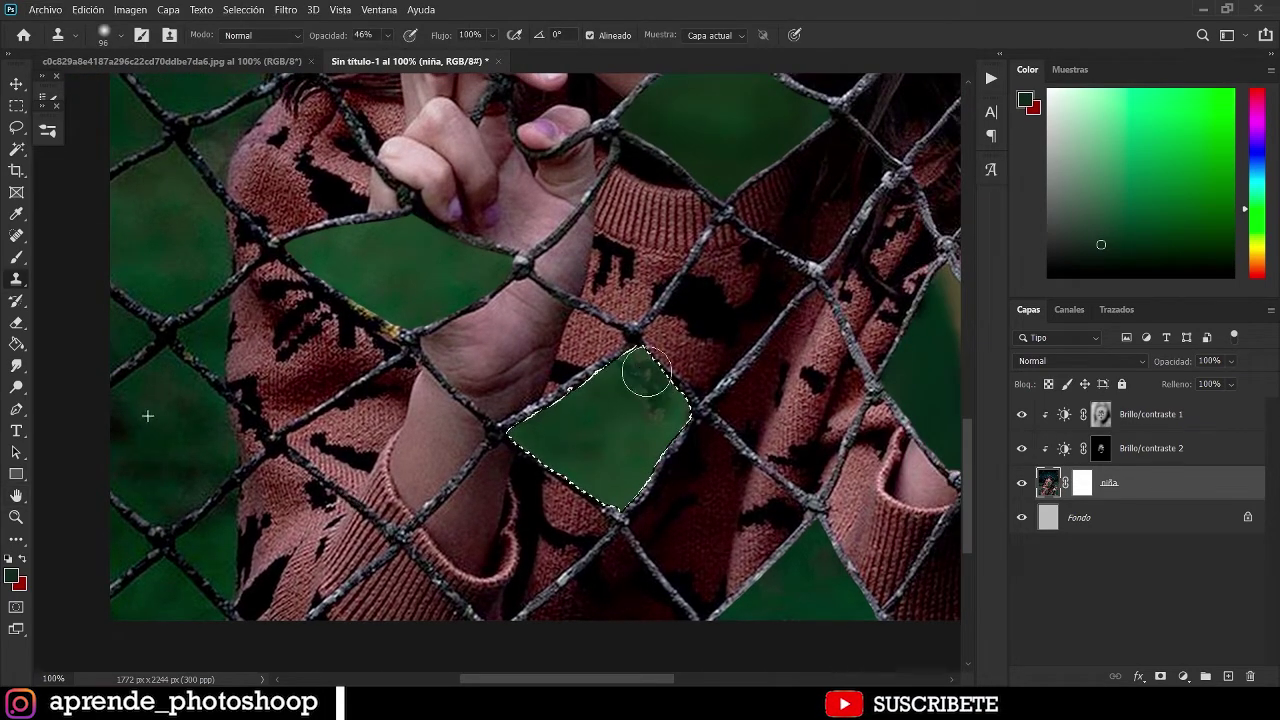
pyautogui.hotkey('ctrl', 'z')
pyautogui.keyDown('alt'); pyautogui.click(124, 443); pyautogui.keyUp('alt')
pyautogui.click(573, 417)
pyautogui.hotkey('ctrl', 'z')
# Clone several darker green patches from the background beside the sleeve into the selected sweater opening at 46% opacity.
pyautogui.keyDown('alt'); pyautogui.click(158, 442); pyautogui.keyUp('alt')
pyautogui.click(571, 422)
pyautogui.keyDown('alt'); pyautogui.click(144, 427); pyautogui.keyUp('alt')
pyautogui.moveTo(599, 477); pyautogui.dragTo(605, 477)
pyautogui.keyDown('alt'); pyautogui.click(171, 457); pyautogui.keyUp('alt')
pyautogui.click(603, 405)
pyautogui.keyDown('alt'); pyautogui.click(219, 460); pyautogui.keyUp('alt')
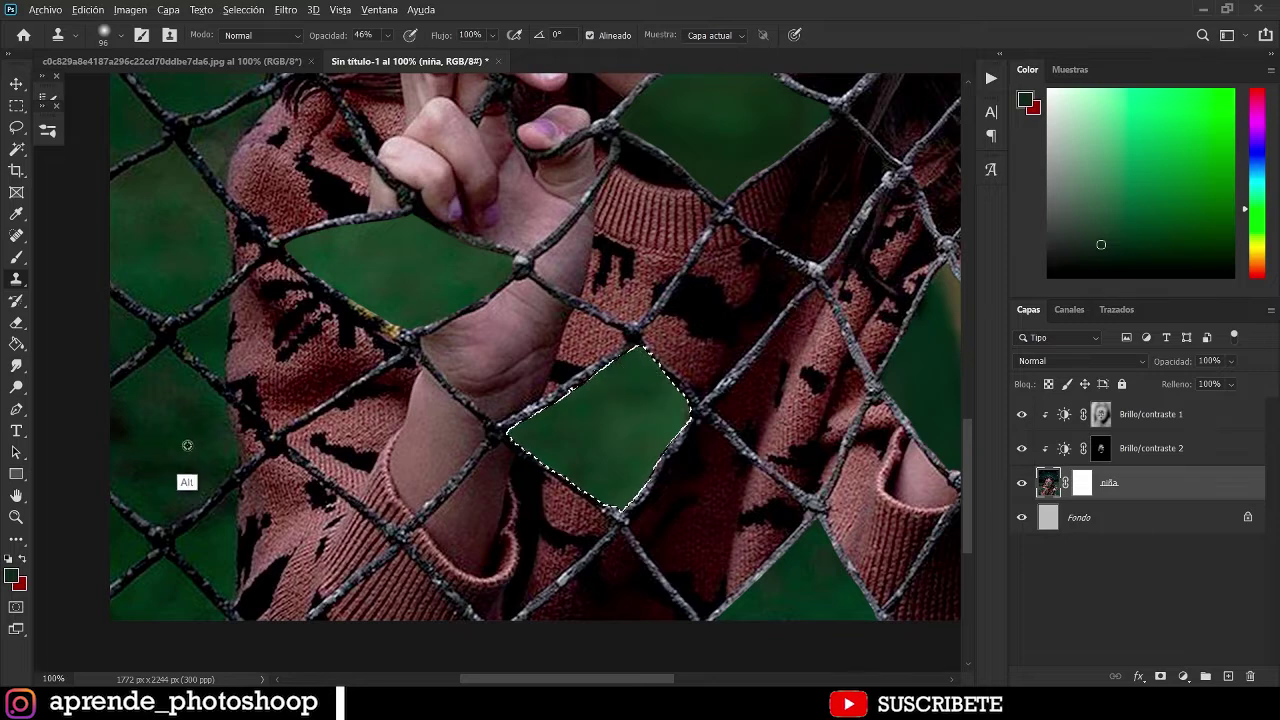
# Blend the edge and centre of the sweater opening with new samples of the dark background, and deselect.
pyautogui.click(681, 408)
pyautogui.keyDown('alt'); pyautogui.click(163, 438); pyautogui.keyUp('alt')
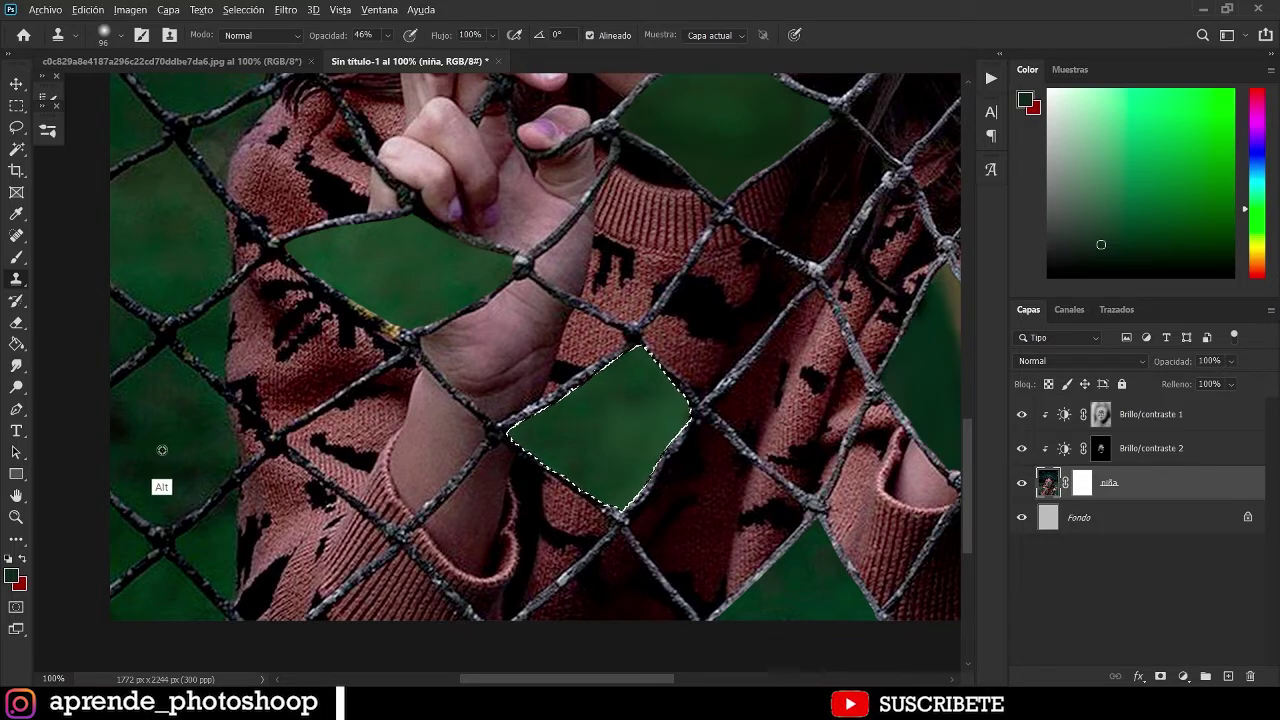
pyautogui.click(628, 425)
pyautogui.keyDown('alt'); pyautogui.click(172, 438); pyautogui.keyUp('alt')
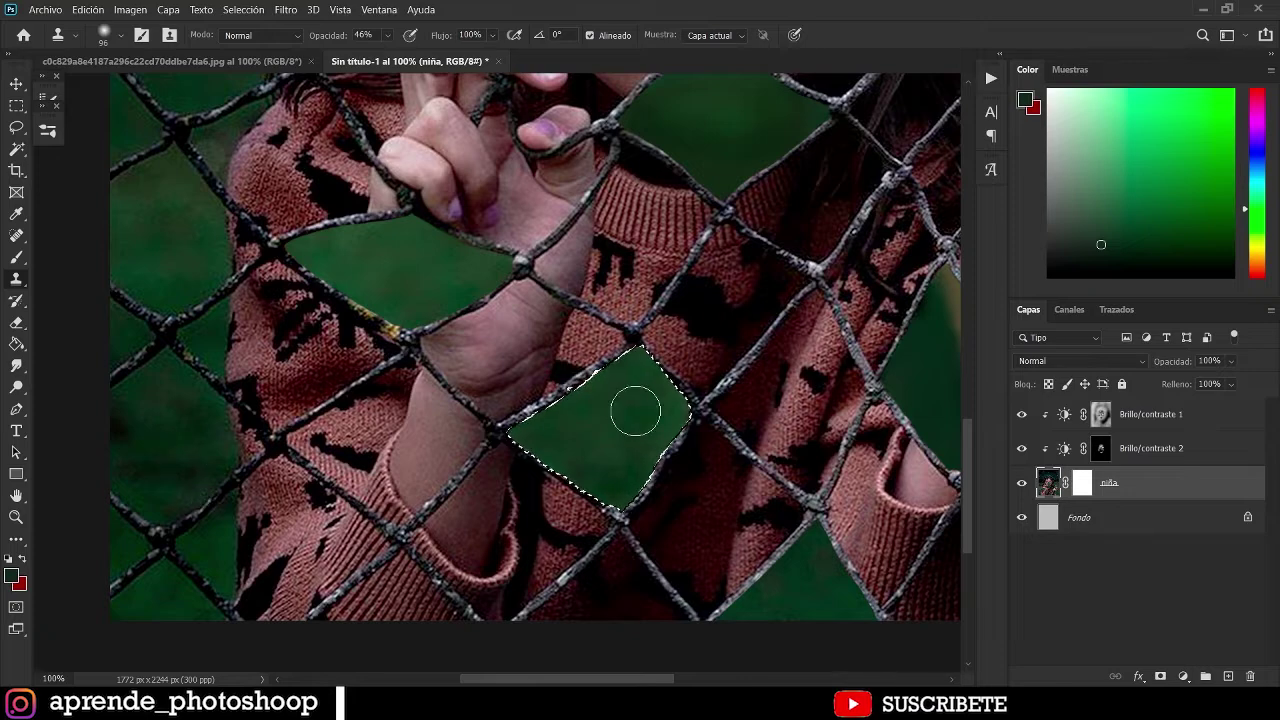
pyautogui.hotkey('ctrl', 'd')
# Place the original "Sweet Loneliness" portrait as a layer above niña, accepting its 39.38% scale.
pyautogui.hotkey('ctrl', '-')
pyautogui.hotkey('ctrl', '-')
pyautogui.press('g')
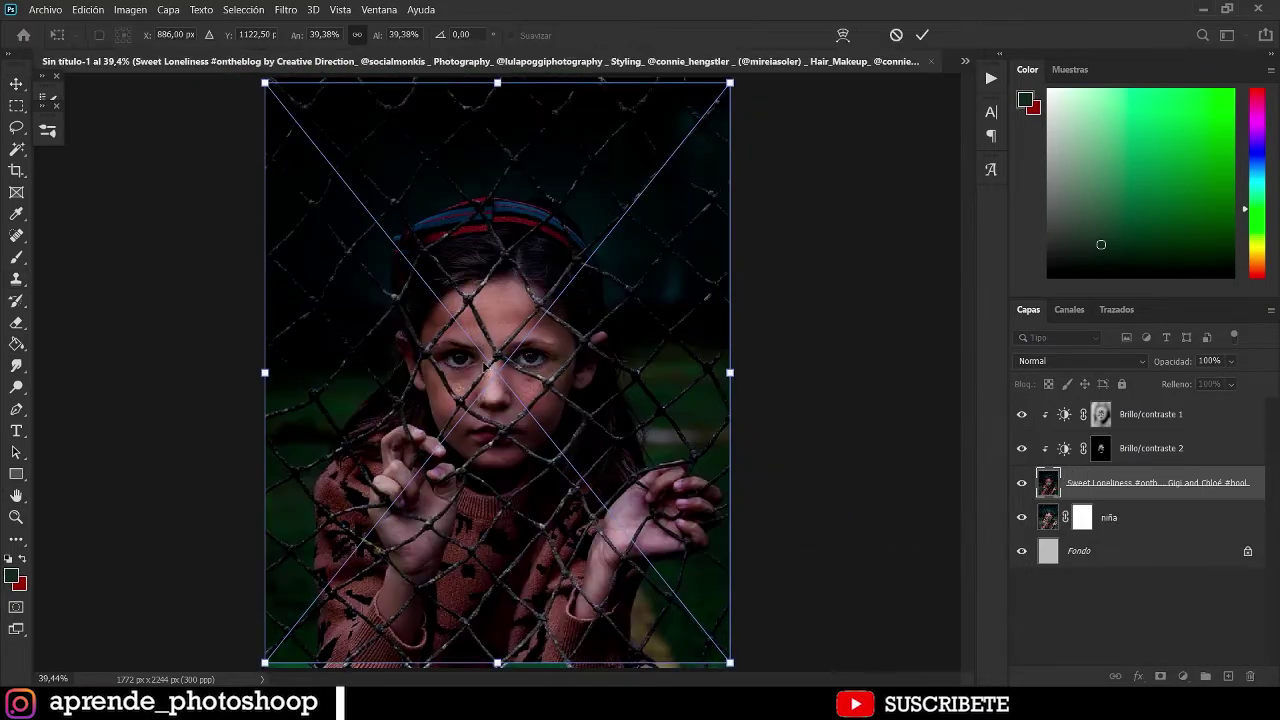
pyautogui.press('Return')
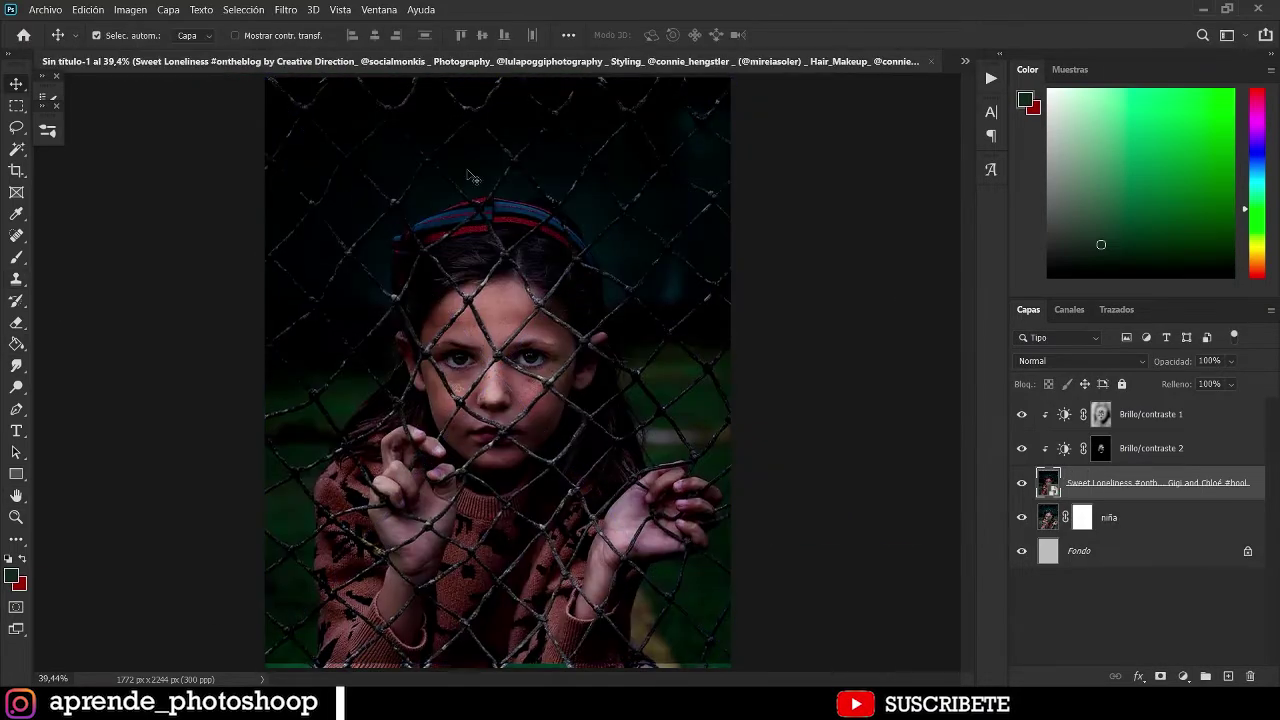
# Enlarge the Sweet Loneliness layer slightly so it lines up with the photo below, and lower its opacity.
pyautogui.hotkey('ctrl', 't')
pyautogui.moveTo(498, 73); pyautogui.dragTo(497, 78)
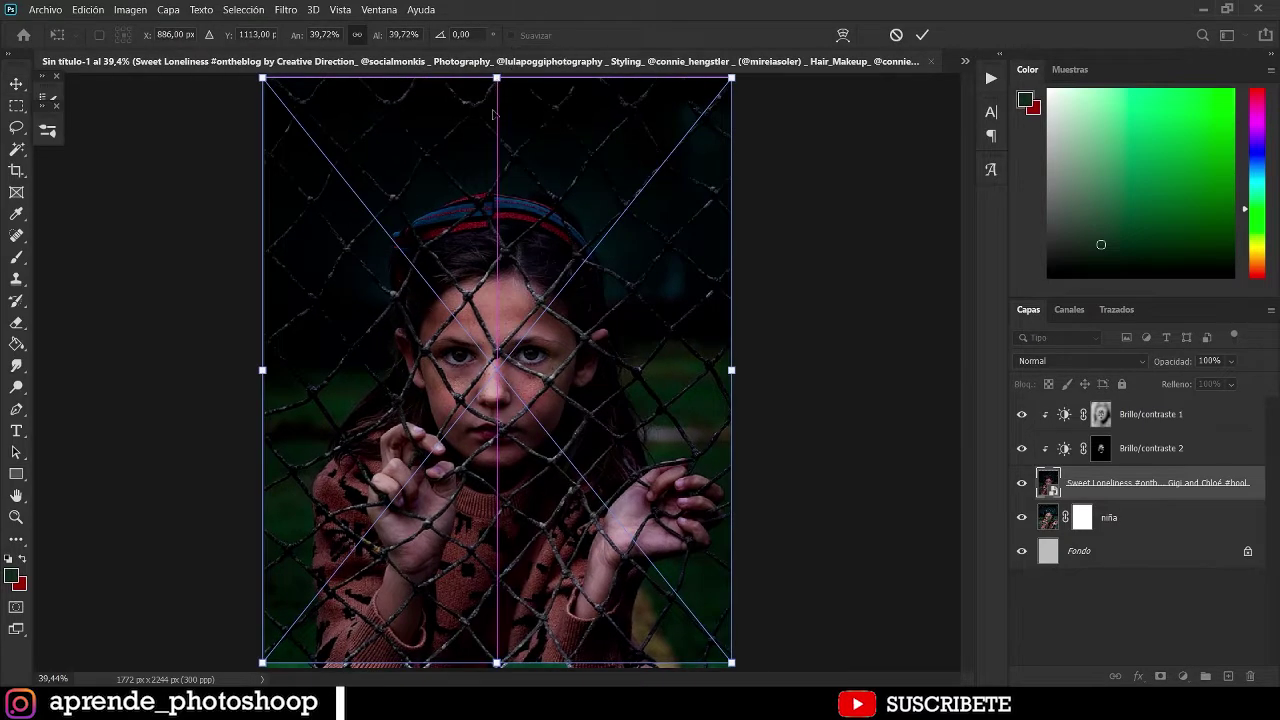
pyautogui.moveTo(498, 663); pyautogui.dragTo(498, 669)
pyautogui.press('Return')
pyautogui.moveTo(1178, 364); pyautogui.dragTo(1160, 368)
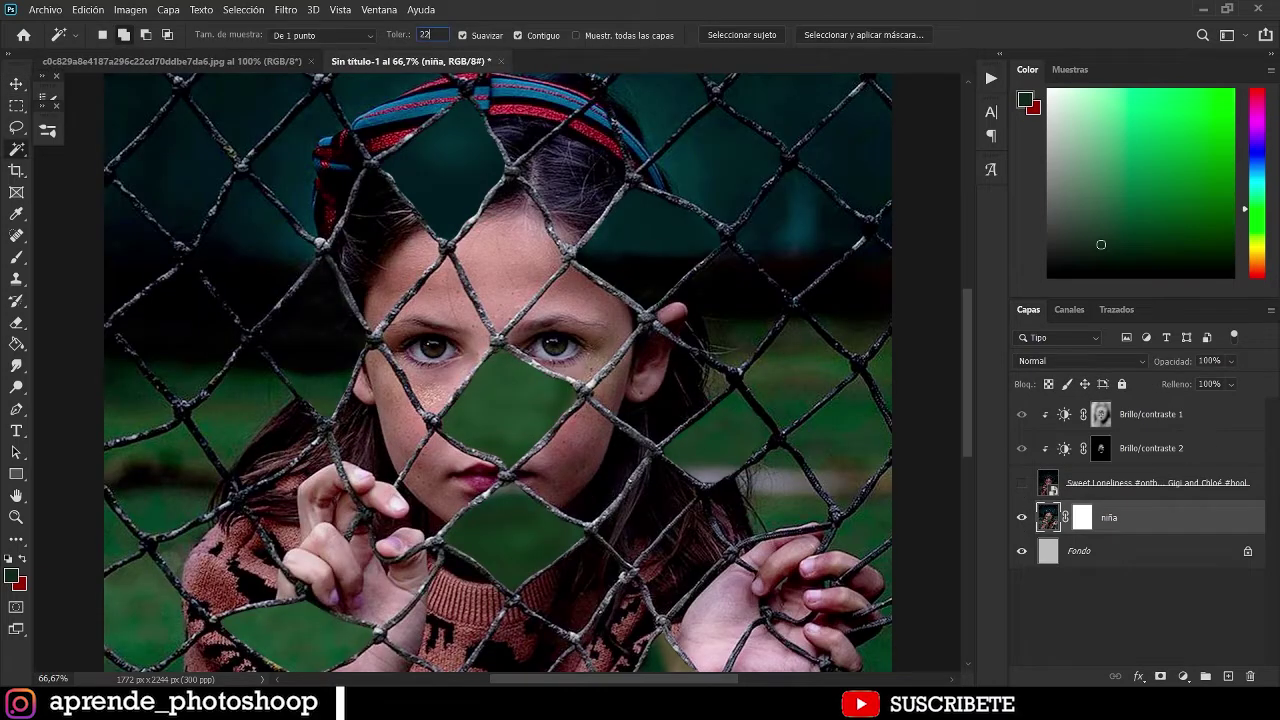
# Restore the nose by copying the selected net opening from Sweet Loneliness into a new full-opacity layer clipped to niña.
pyautogui.click(507, 399)
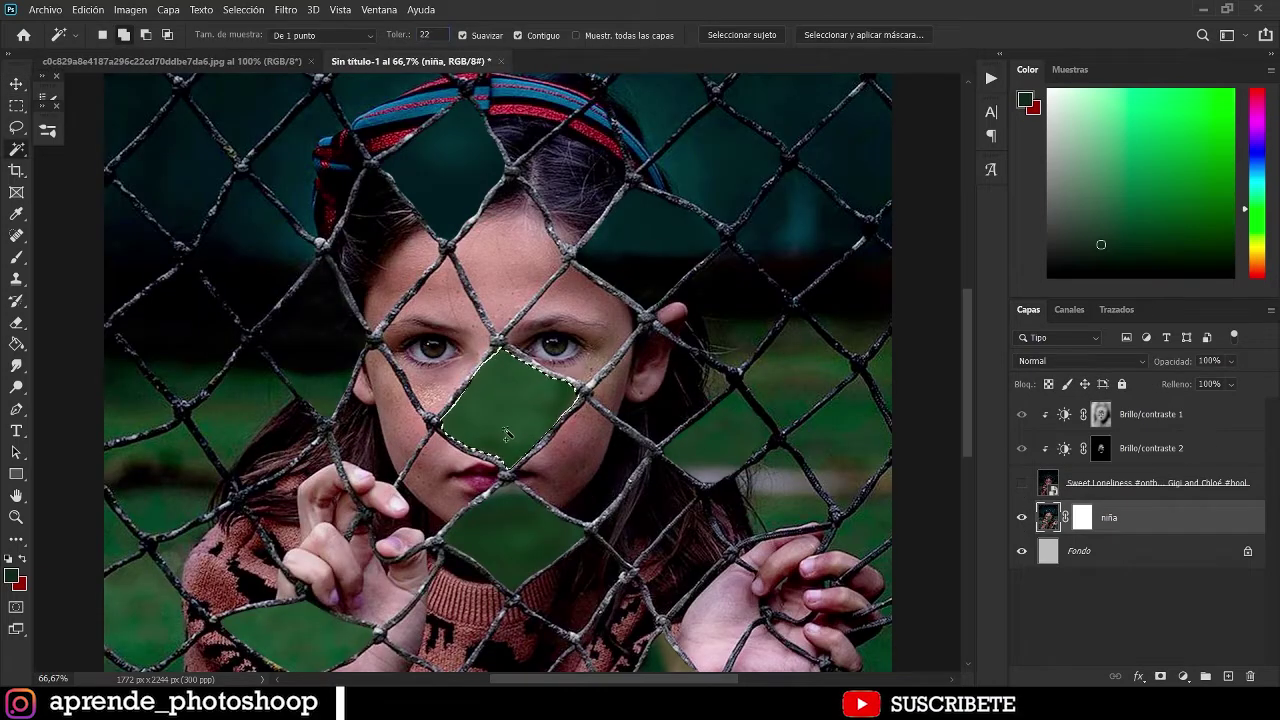
pyautogui.click(1021, 483)
pyautogui.click(1104, 483)
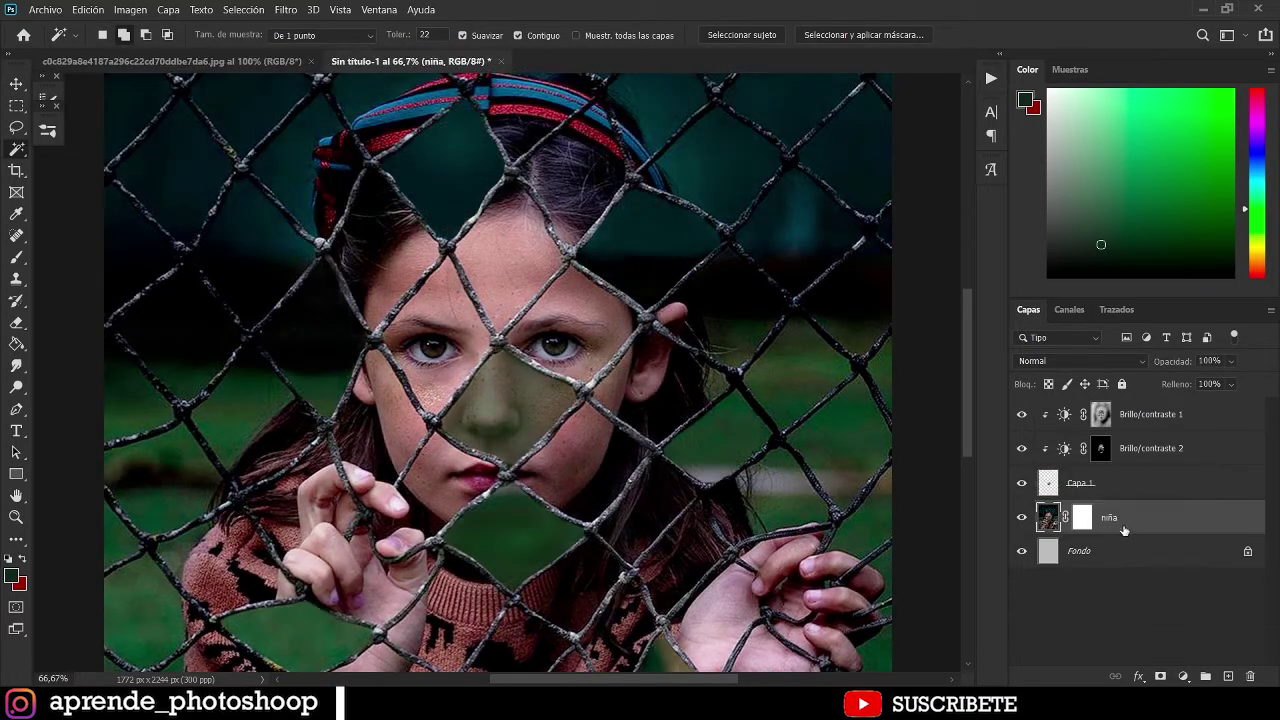
pyautogui.click(1079, 483)
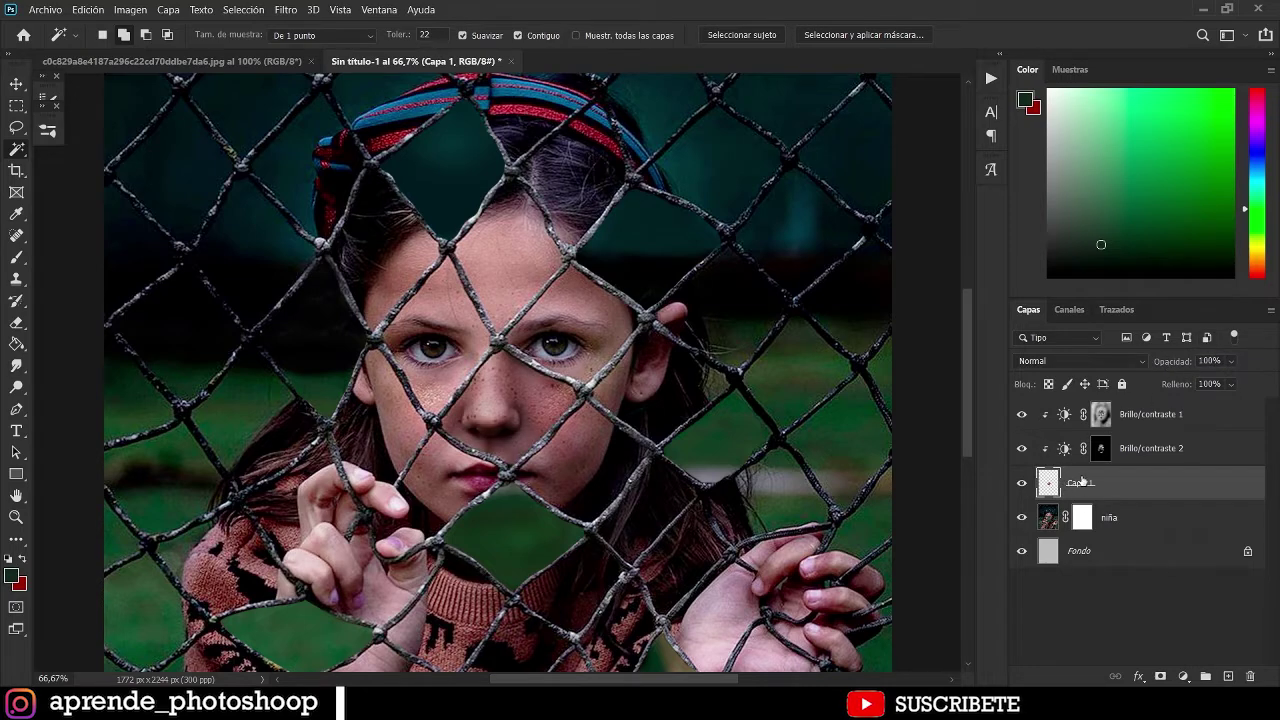
pyautogui.keyDown('alt'); pyautogui.click(1075, 497); pyautogui.keyUp('alt')
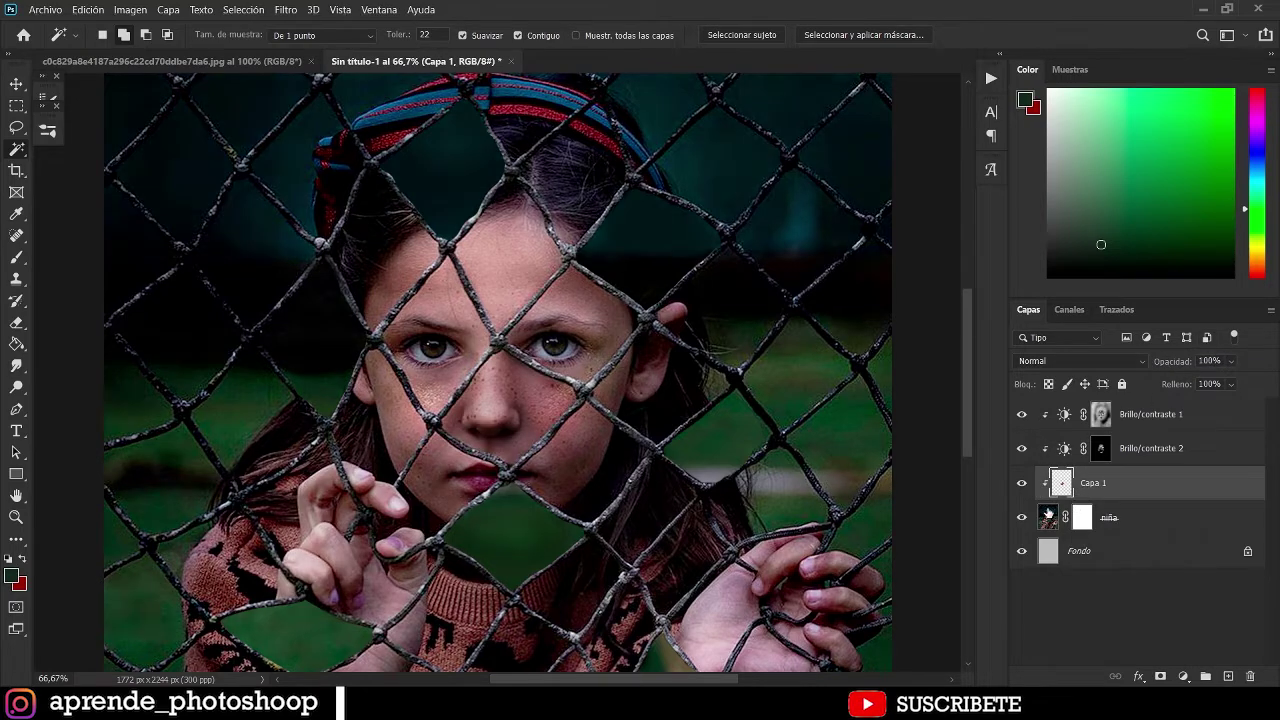
# Outline the net opening over the lower sweater sleeve on Capa 1 with the Lasso.
pyautogui.hotkey('ctrl', '-')
pyautogui.hotkey('ctrl', '+')
pyautogui.hotkey('ctrl', '+')
pyautogui.press('space')
pyautogui.moveTo(594, 486); pyautogui.dragTo(471, 512)
pyautogui.hotkey('ctrl', '0')
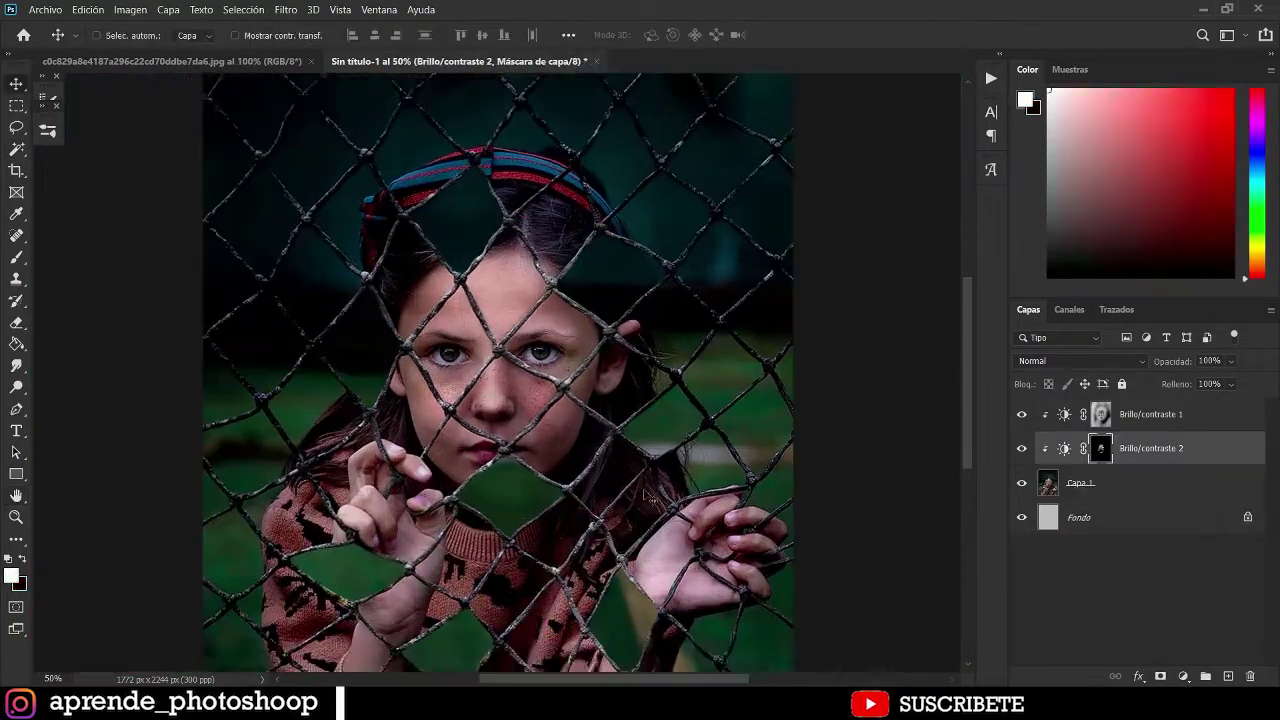
pyautogui.hotkey('ctrl', '1')
pyautogui.moveTo(380, 520); pyautogui.dragTo(334, 360)
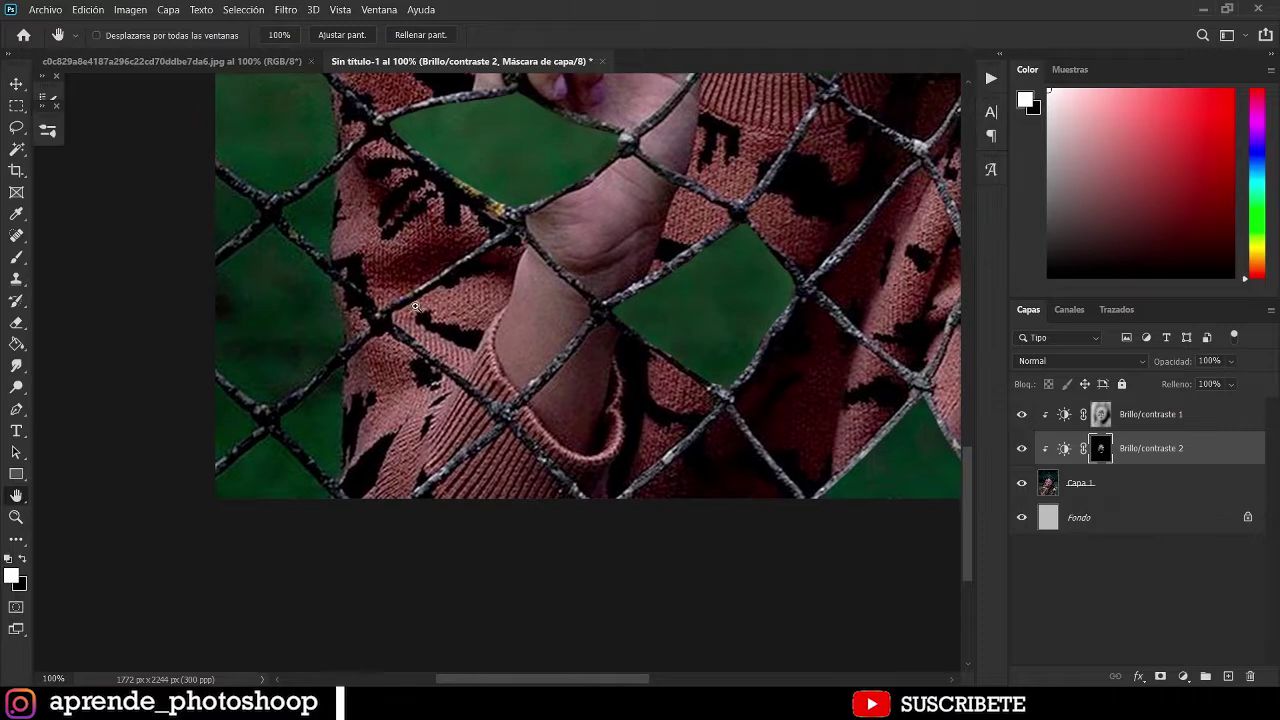
pyautogui.hotkey('ctrl', '+')
pyautogui.moveTo(468, 552)
pyautogui.mouseDown()
pyautogui.moveTo(641, 425)
pyautogui.moveTo(640, 437)
pyautogui.mouseUp()
pyautogui.press('l')
pyautogui.click(1079, 483)
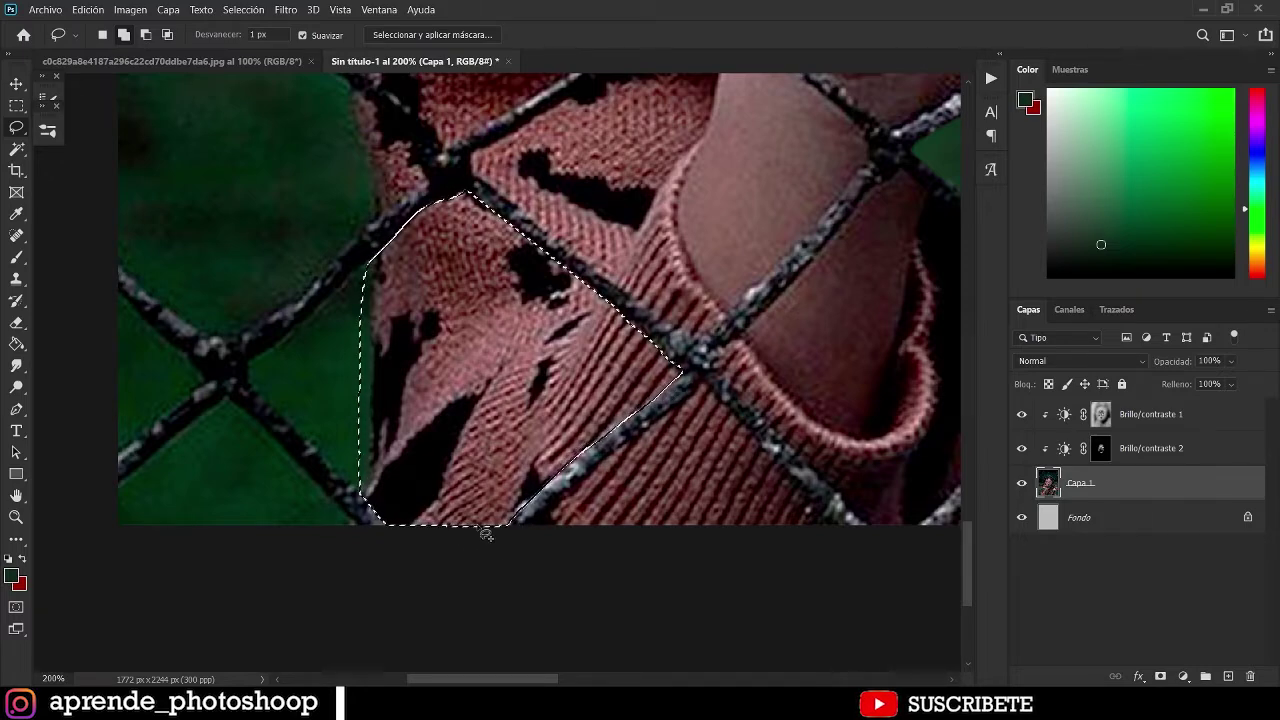
# Clone green background from beside the sleeve over the outer part of the selected opening with the Clone Stamp.
pyautogui.press('s')
pyautogui.keyDown('alt'); pyautogui.click(182, 176); pyautogui.keyUp('alt')
pyautogui.moveTo(366, 254)
pyautogui.mouseDown()
pyautogui.moveTo(408, 245)
pyautogui.moveTo(450, 207)
pyautogui.moveTo(382, 441)
pyautogui.moveTo(394, 403)
pyautogui.moveTo(446, 378)
pyautogui.mouseUp()
pyautogui.keyDown('alt'); pyautogui.click(174, 140); pyautogui.keyUp('alt')
pyautogui.keyDown('alt'); pyautogui.click(193, 180); pyautogui.keyUp('alt')
pyautogui.keyDown('alt'); pyautogui.click(222, 183); pyautogui.keyUp('alt')
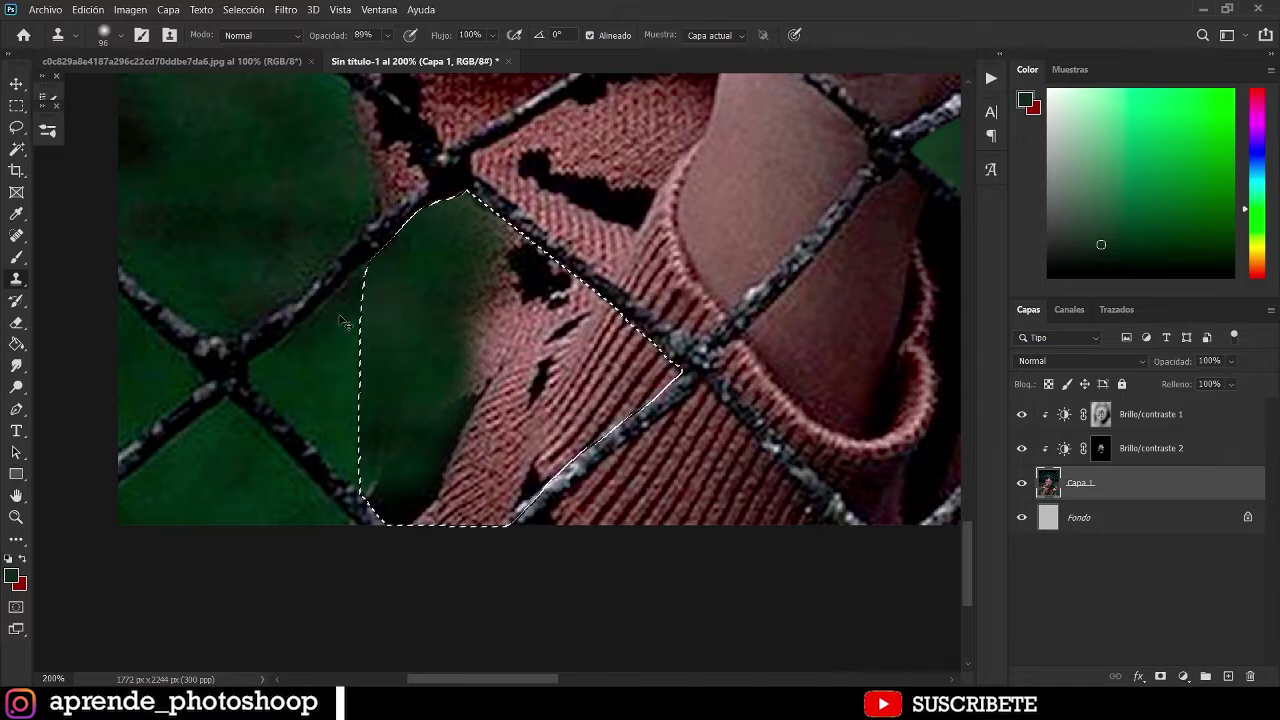
# Fill the rest of the sleeve opening with repeated green background samples, deselect, and blend its remaining seam.
pyautogui.hotkey('ctrl', '-')
pyautogui.keyDown('alt'); pyautogui.click(337, 257); pyautogui.keyUp('alt')
pyautogui.moveTo(495, 299)
pyautogui.mouseDown()
pyautogui.moveTo(506, 331)
pyautogui.moveTo(540, 343)
pyautogui.moveTo(559, 371)
pyautogui.moveTo(513, 352)
pyautogui.moveTo(491, 405)
pyautogui.moveTo(460, 428)
pyautogui.moveTo(466, 401)
pyautogui.moveTo(363, 391)
pyautogui.moveTo(384, 390)
pyautogui.mouseUp()
pyautogui.scroll(-1, 368, 260)
pyautogui.keyDown('alt'); pyautogui.click(368, 260); pyautogui.keyUp('alt')
pyautogui.keyDown('alt'); pyautogui.click(339, 244); pyautogui.keyUp('alt')
pyautogui.keyDown('alt'); pyautogui.click(355, 260); pyautogui.keyUp('alt')
pyautogui.keyDown('alt'); pyautogui.click(330, 268); pyautogui.keyUp('alt')
pyautogui.keyDown('alt'); pyautogui.click(368, 260); pyautogui.keyUp('alt')
pyautogui.keyDown('alt'); pyautogui.click(366, 273); pyautogui.keyUp('alt')
pyautogui.keyDown('alt'); pyautogui.click(364, 265); pyautogui.keyUp('alt')
pyautogui.click(447, 435)
pyautogui.hotkey('ctrl', 'd')
pyautogui.hotkey('ctrl', '+')
pyautogui.hotkey('ctrl', '+')
pyautogui.keyDown('alt'); pyautogui.click(423, 406); pyautogui.keyUp('alt')
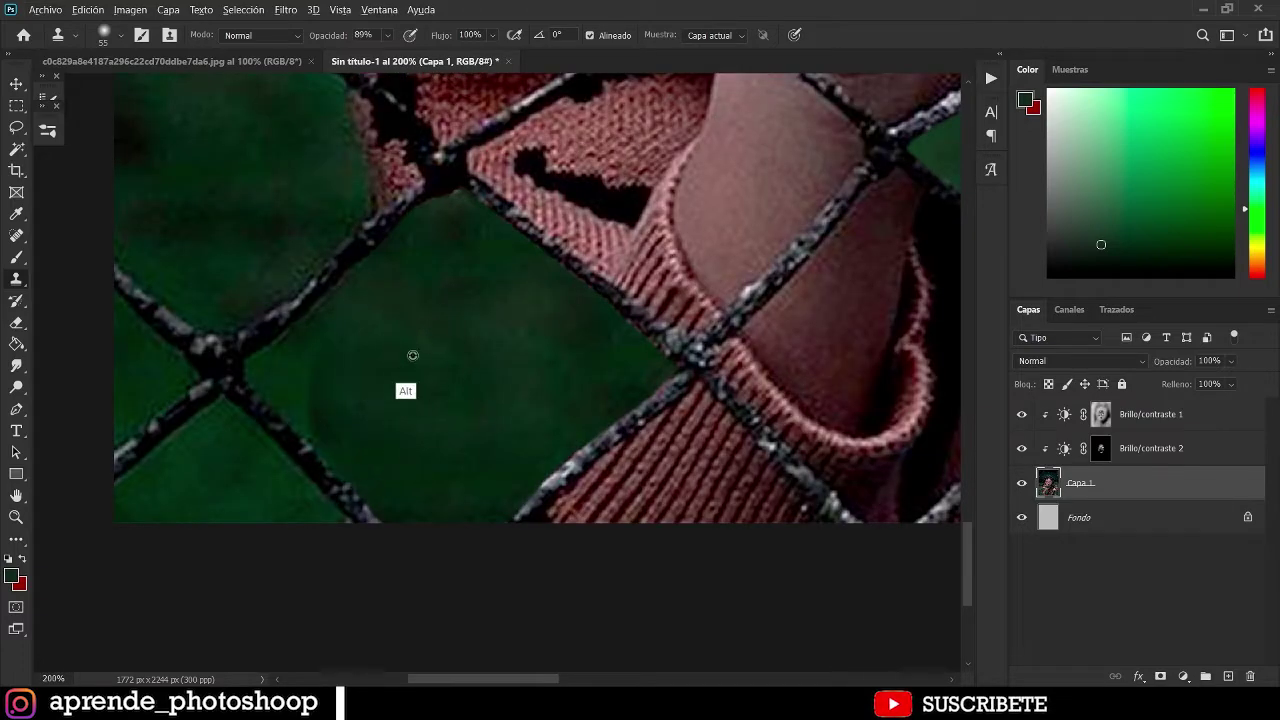
# Duplicate Capa 1 and hide the original layer.
pyautogui.hotkey('ctrl', '-')
pyautogui.hotkey('ctrl', '0')
pyautogui.hotkey('ctrl', '1')
pyautogui.moveTo(640, 420); pyautogui.dragTo(366, 282)
pyautogui.hotkey('ctrl', '+')
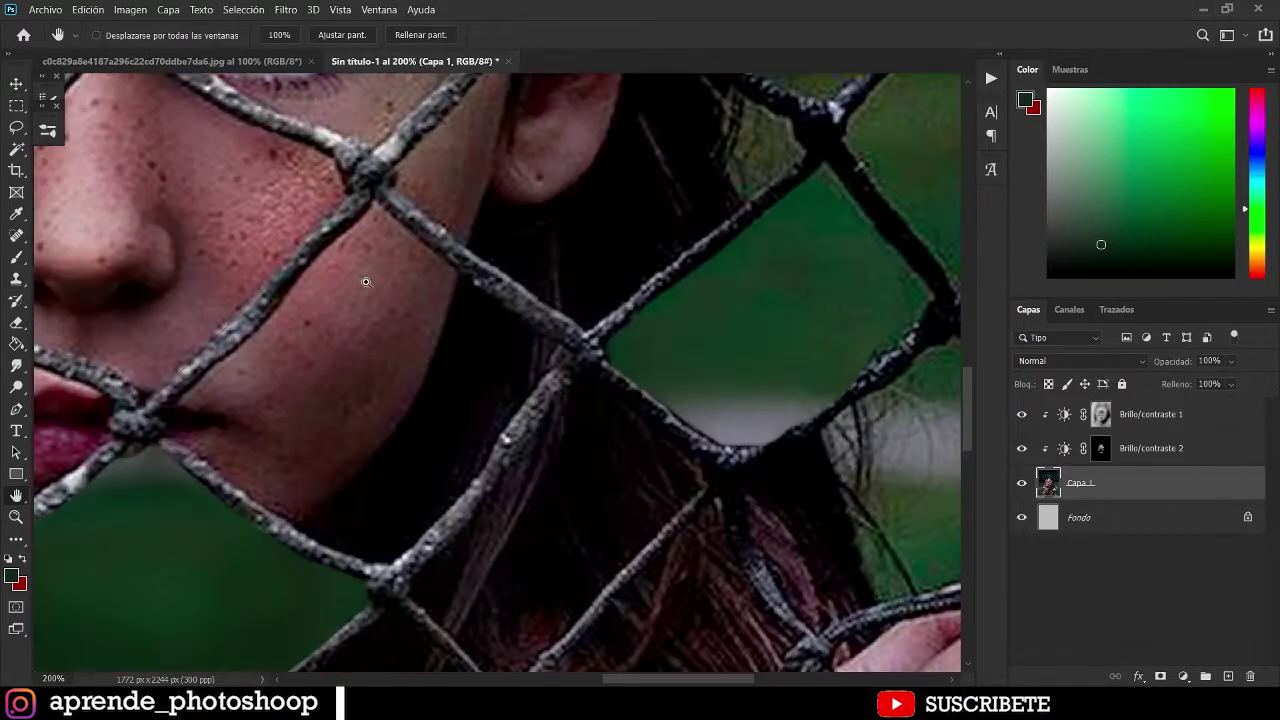
pyautogui.moveTo(628, 394); pyautogui.dragTo(432, 566)
pyautogui.hotkey('ctrl', 'j')
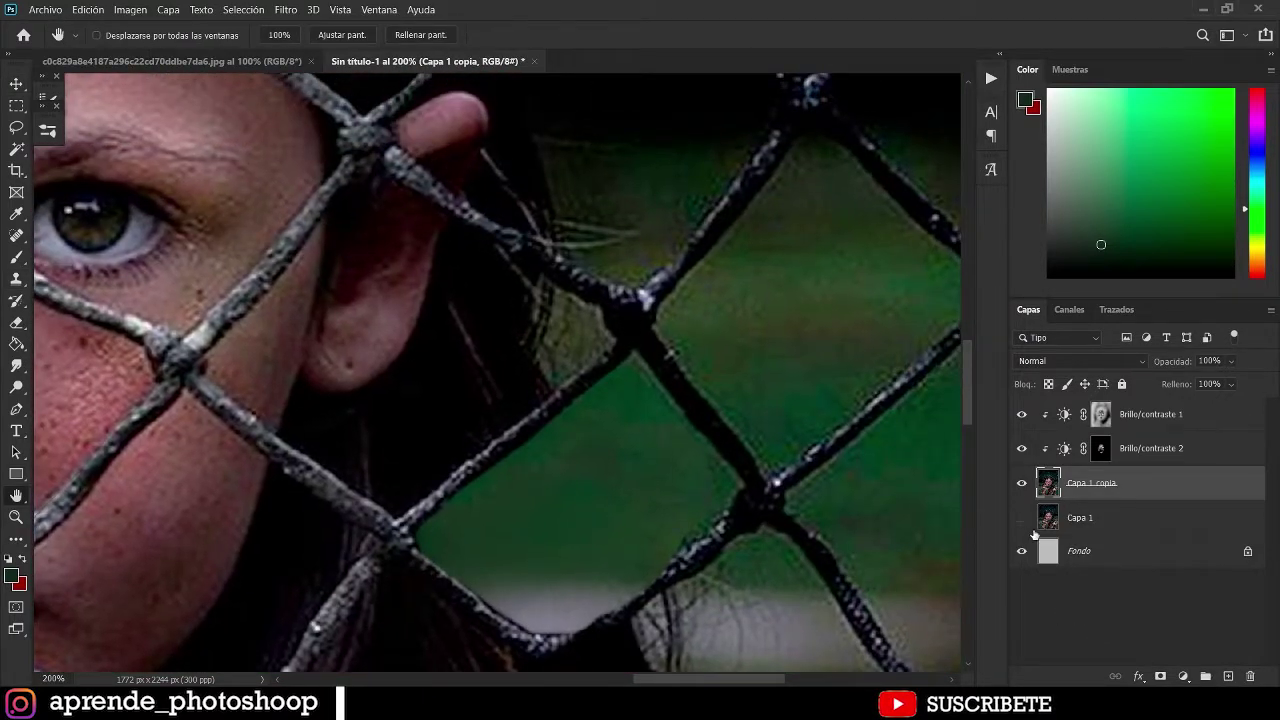
# Outline the net opening over the ear with the Lasso and clone neighbouring green background across its upper half.
pyautogui.press('l')
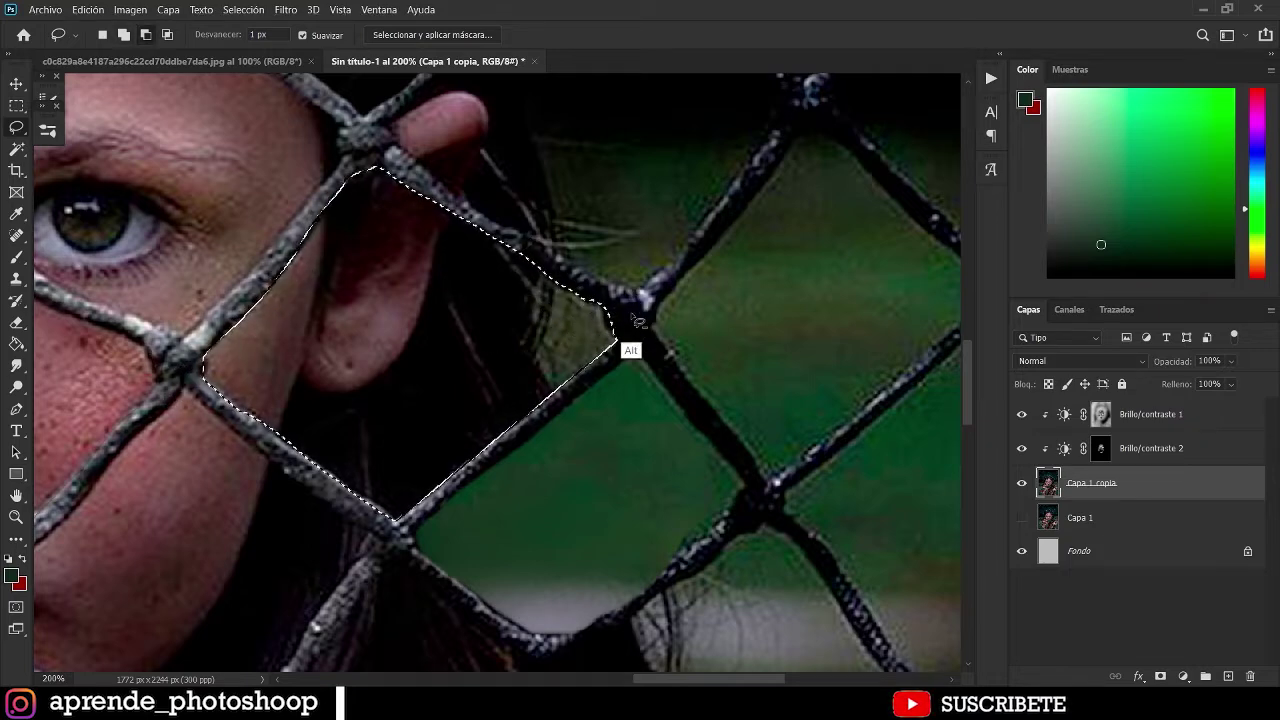
pyautogui.press('s')
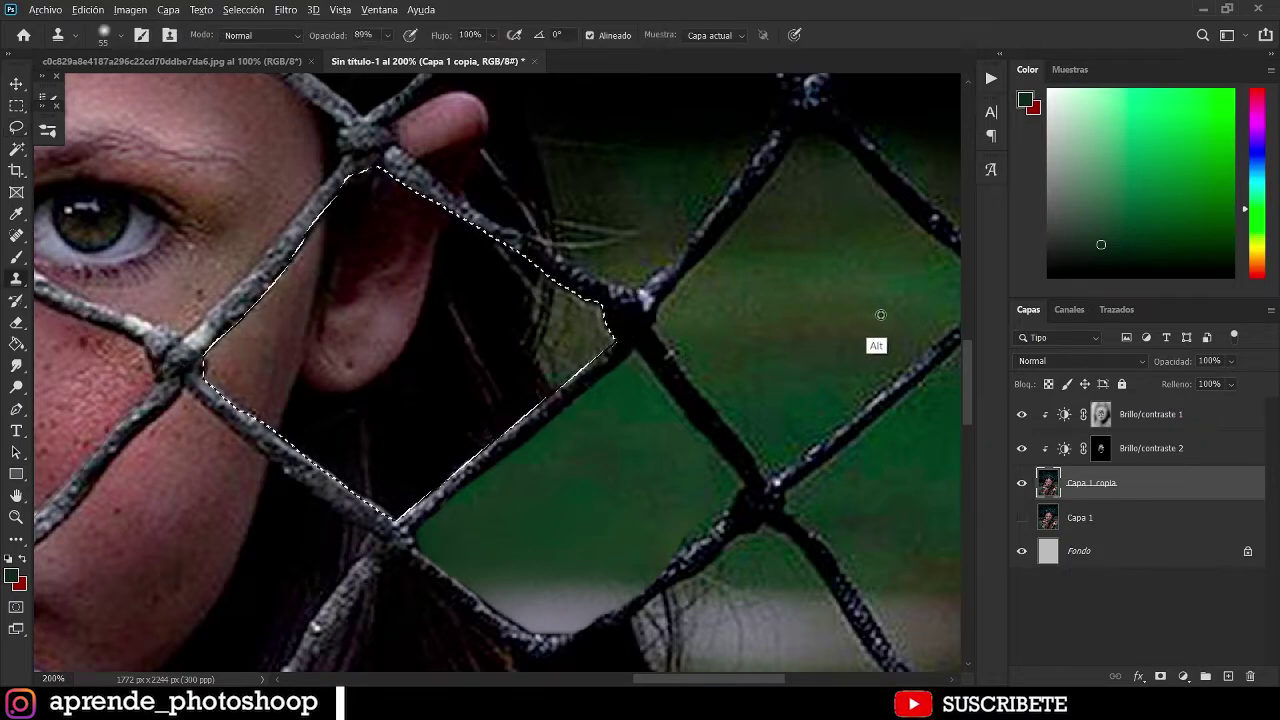
pyautogui.scroll(1, 577, 322)
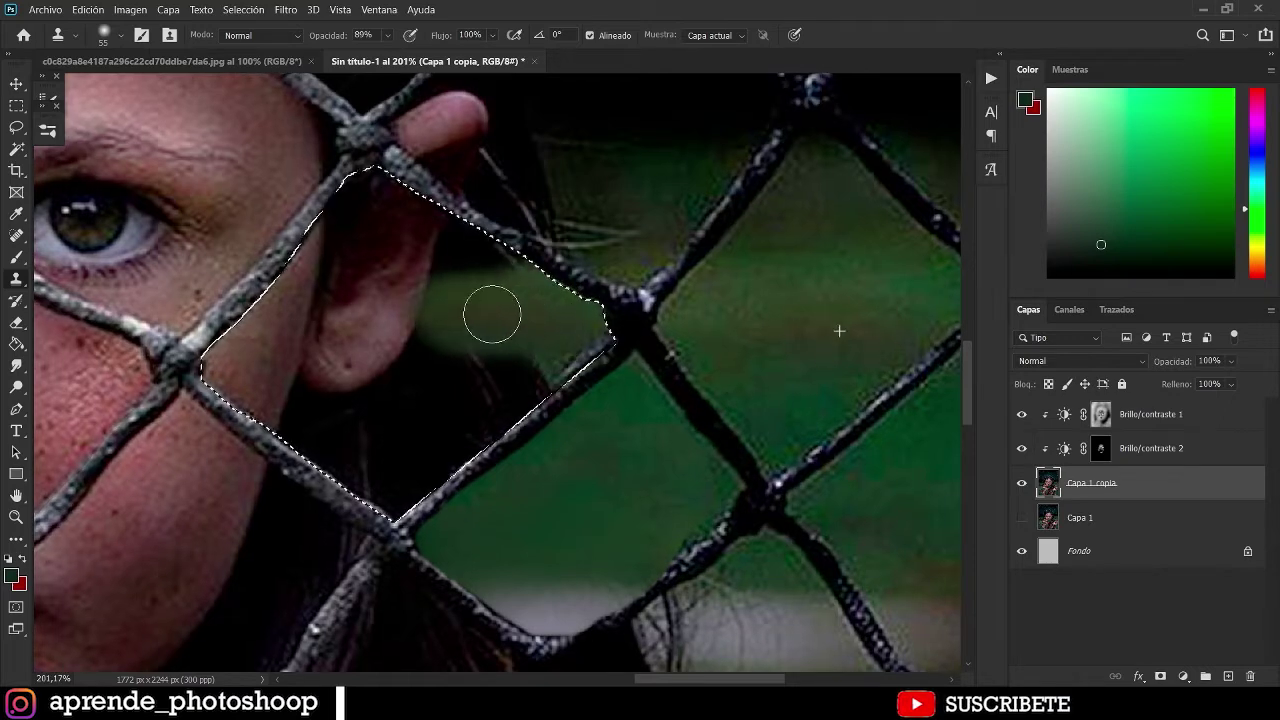
pyautogui.hscroll(-1, 824, 293)
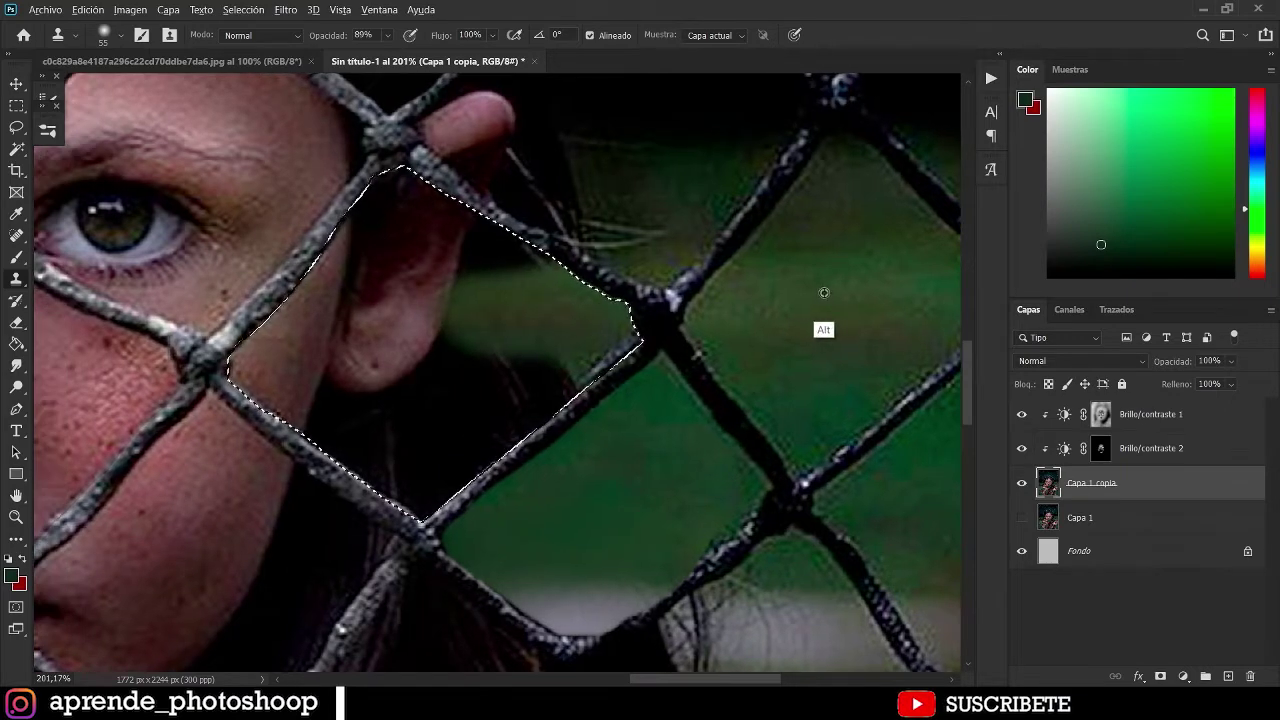
pyautogui.moveTo(372, 305)
pyautogui.mouseDown()
pyautogui.moveTo(404, 309)
pyautogui.moveTo(298, 290)
pyautogui.moveTo(485, 255)
pyautogui.mouseUp()
pyautogui.keyDown('alt'); pyautogui.click(872, 270); pyautogui.keyUp('alt')
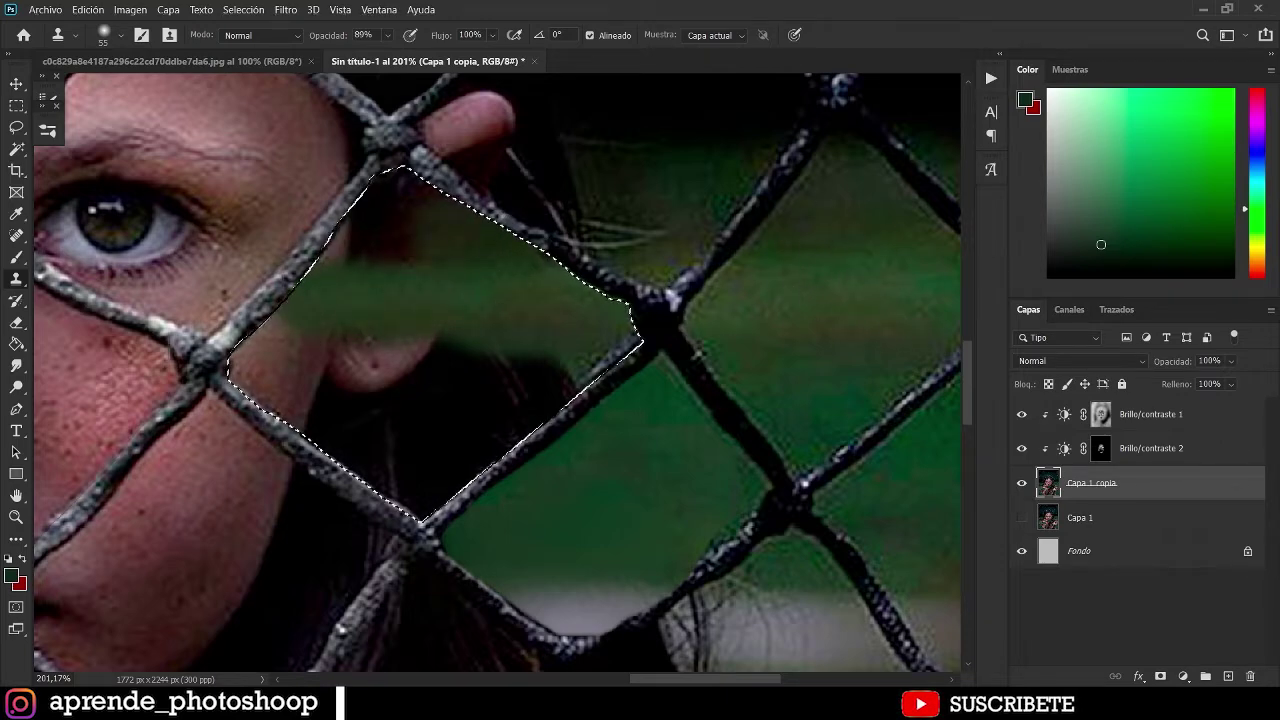
pyautogui.moveTo(369, 229)
pyautogui.mouseDown()
pyautogui.moveTo(447, 221)
pyautogui.moveTo(404, 242)
pyautogui.moveTo(476, 229)
pyautogui.moveTo(484, 343)
pyautogui.mouseUp()
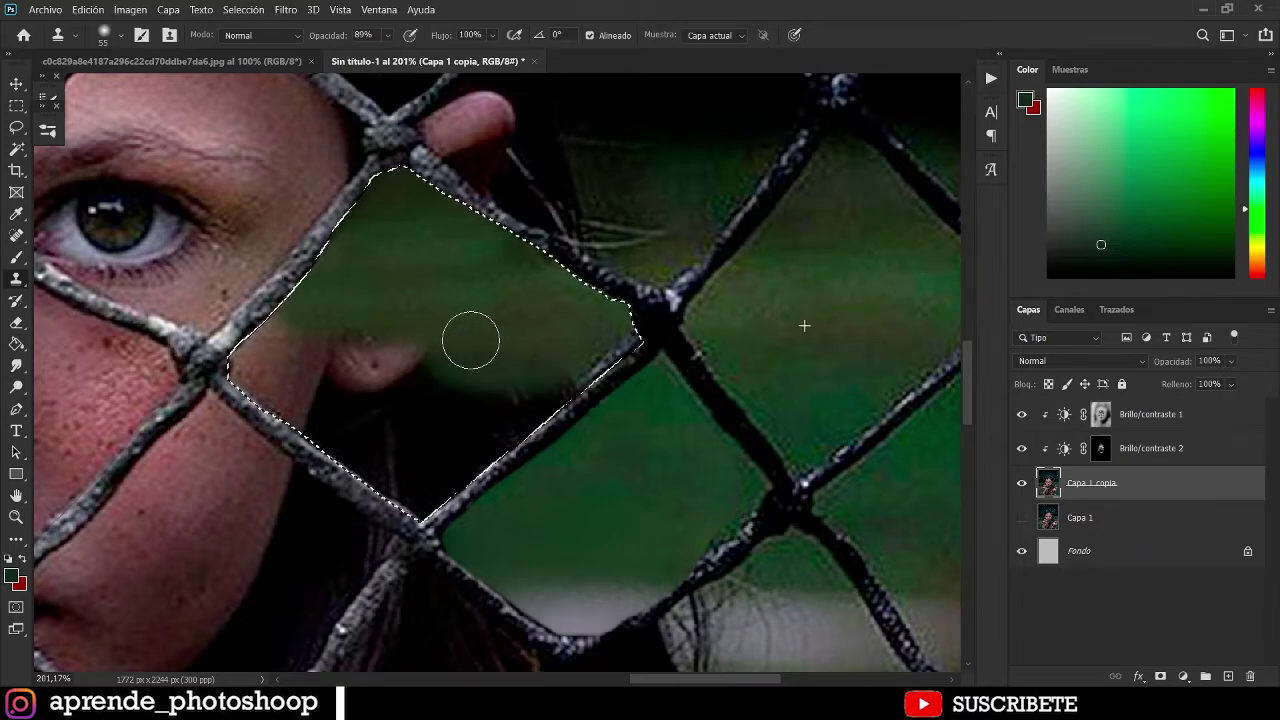
# Extend the cloned green background through the middle and lower part of the ear opening using new samples.
pyautogui.moveTo(382, 338); pyautogui.dragTo(342, 328)
pyautogui.keyDown('alt'); pyautogui.click(838, 328); pyautogui.keyUp('alt')
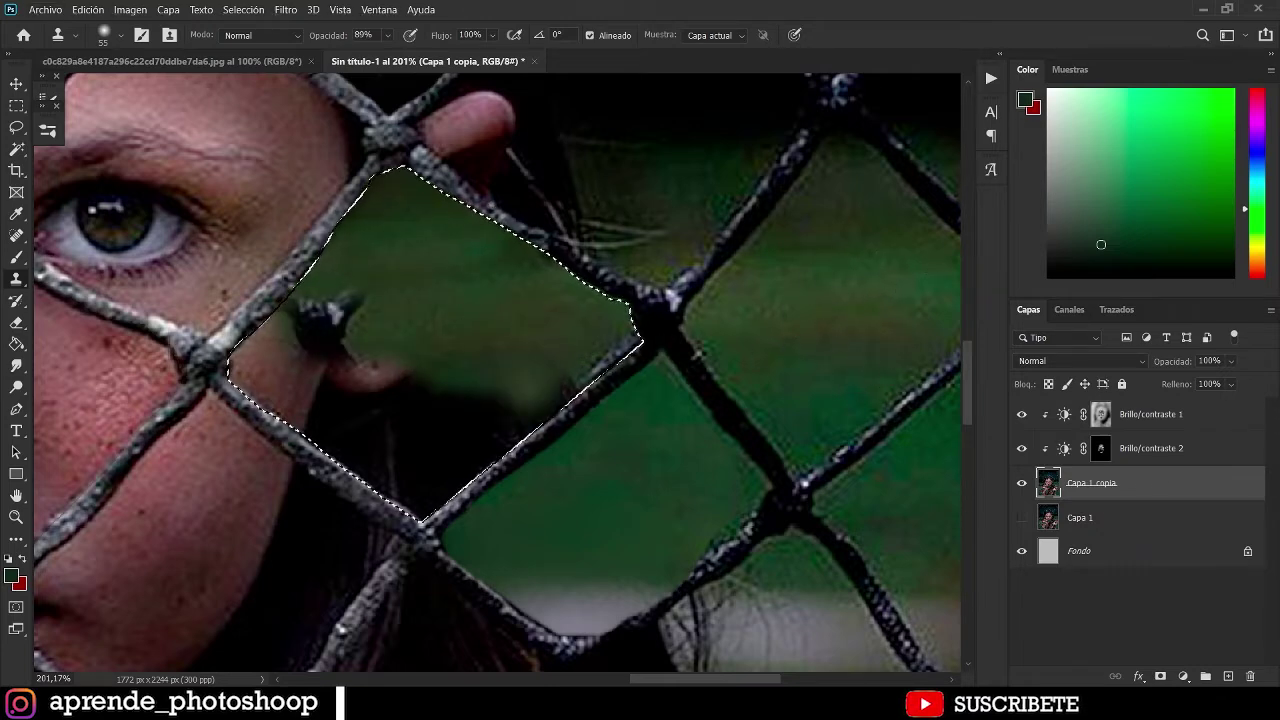
pyautogui.moveTo(522, 401); pyautogui.dragTo(479, 441)
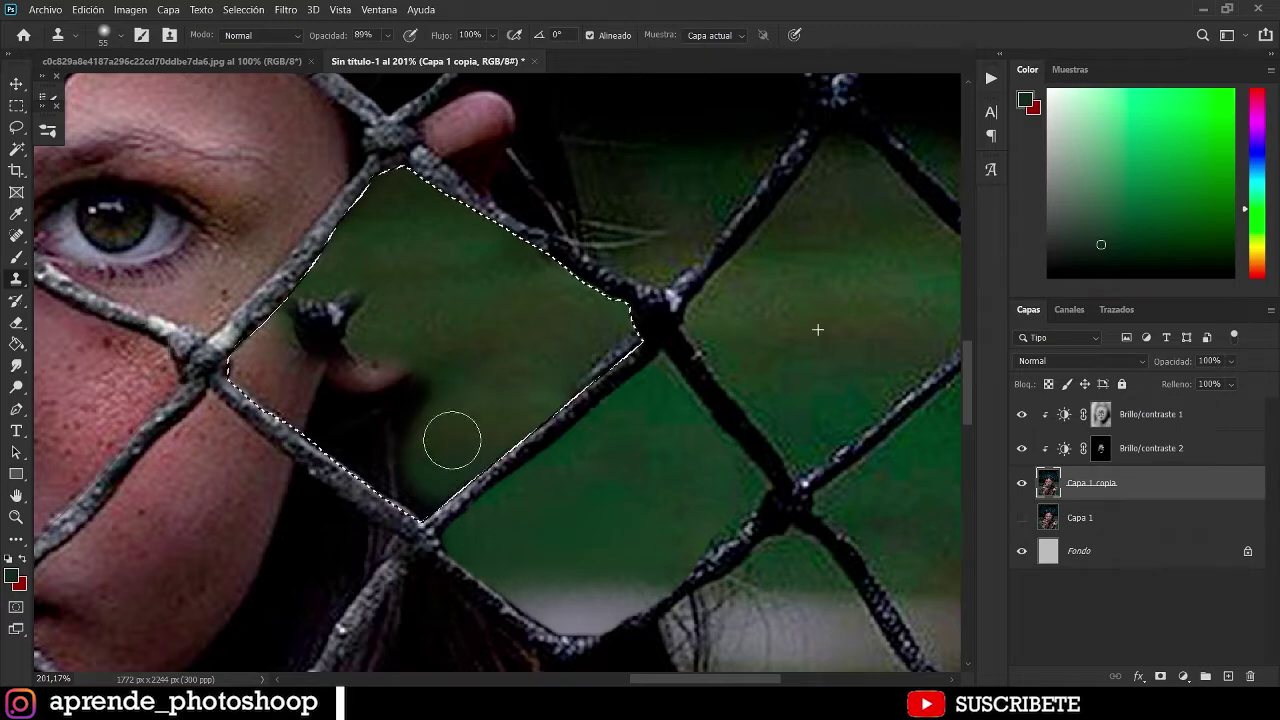
pyautogui.keyDown('alt'); pyautogui.click(890, 342); pyautogui.keyUp('alt')
pyautogui.moveTo(450, 390); pyautogui.dragTo(406, 457)
pyautogui.keyDown('alt'); pyautogui.click(826, 360); pyautogui.keyUp('alt')
pyautogui.moveTo(402, 395); pyautogui.dragTo(418, 418)
# Cover the remaining ear and hair beside the cheek with cloned green background, deselect, and touch up the edge.
pyautogui.scroll(-1, 852, 380)
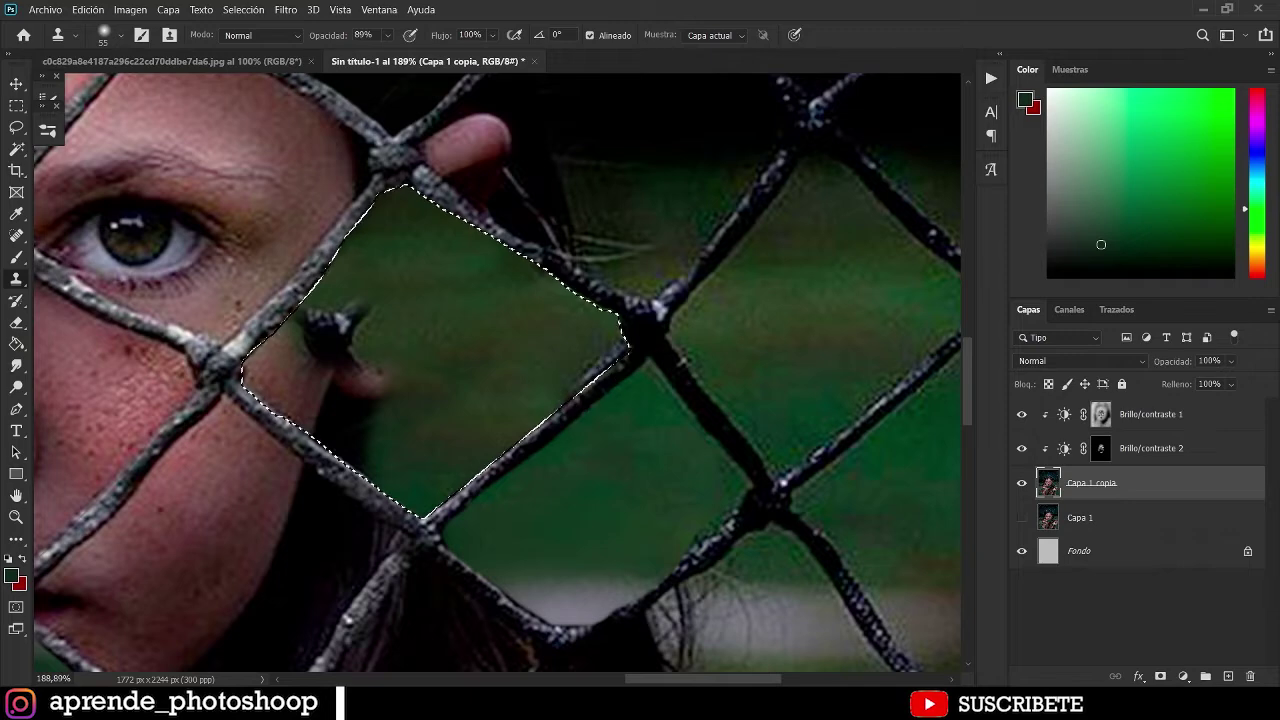
pyautogui.keyDown('alt'); pyautogui.click(831, 348); pyautogui.keyUp('alt')
pyautogui.moveTo(366, 338)
pyautogui.mouseDown()
pyautogui.moveTo(350, 375)
pyautogui.moveTo(325, 326)
pyautogui.moveTo(295, 371)
pyautogui.moveTo(273, 359)
pyautogui.moveTo(362, 403)
pyautogui.moveTo(331, 411)
pyautogui.moveTo(387, 411)
pyautogui.moveTo(338, 450)
pyautogui.mouseUp()
pyautogui.keyDown('alt'); pyautogui.click(812, 380); pyautogui.keyUp('alt')
pyautogui.hotkey('ctrl', 'd')
pyautogui.moveTo(313, 399); pyautogui.dragTo(294, 399)
# Stamp all visible layers into a new layer above Brillo/contraste 1 and hide every layer beneath it.
pyautogui.hotkey('ctrl', '-')
pyautogui.hotkey('ctrl', '-')
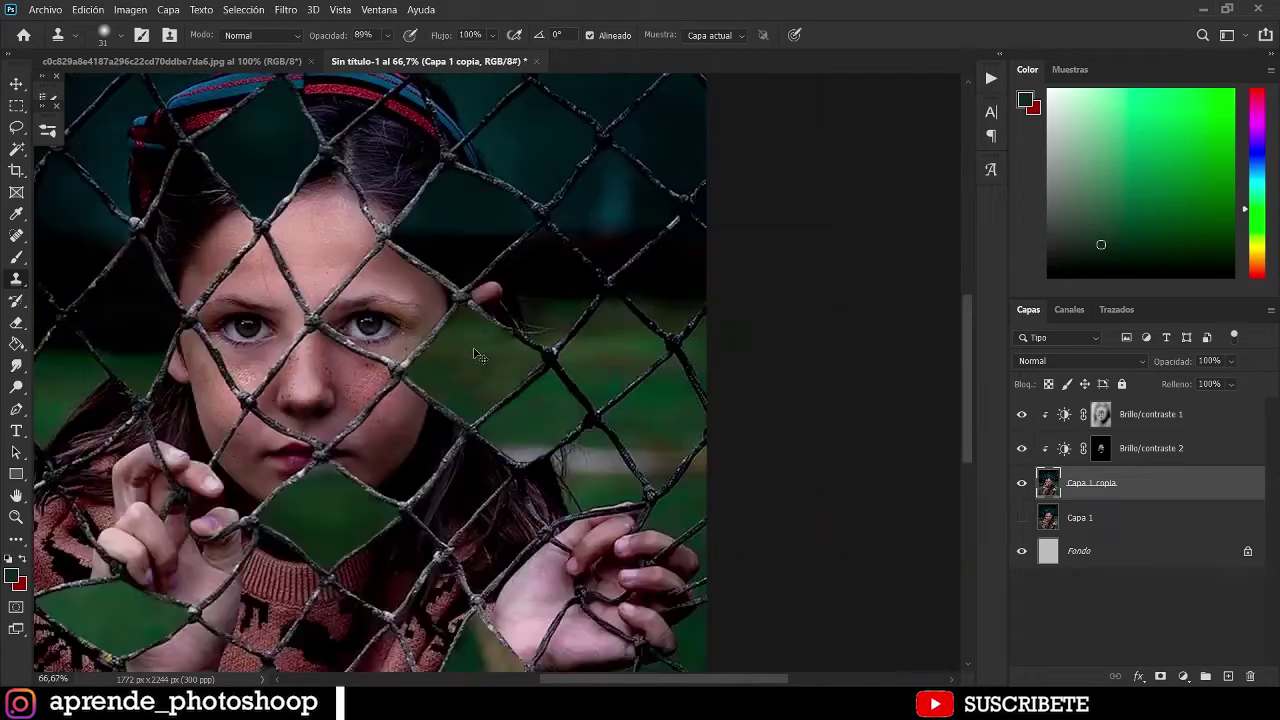
pyautogui.hotkey('ctrl', '0')
pyautogui.press('v')
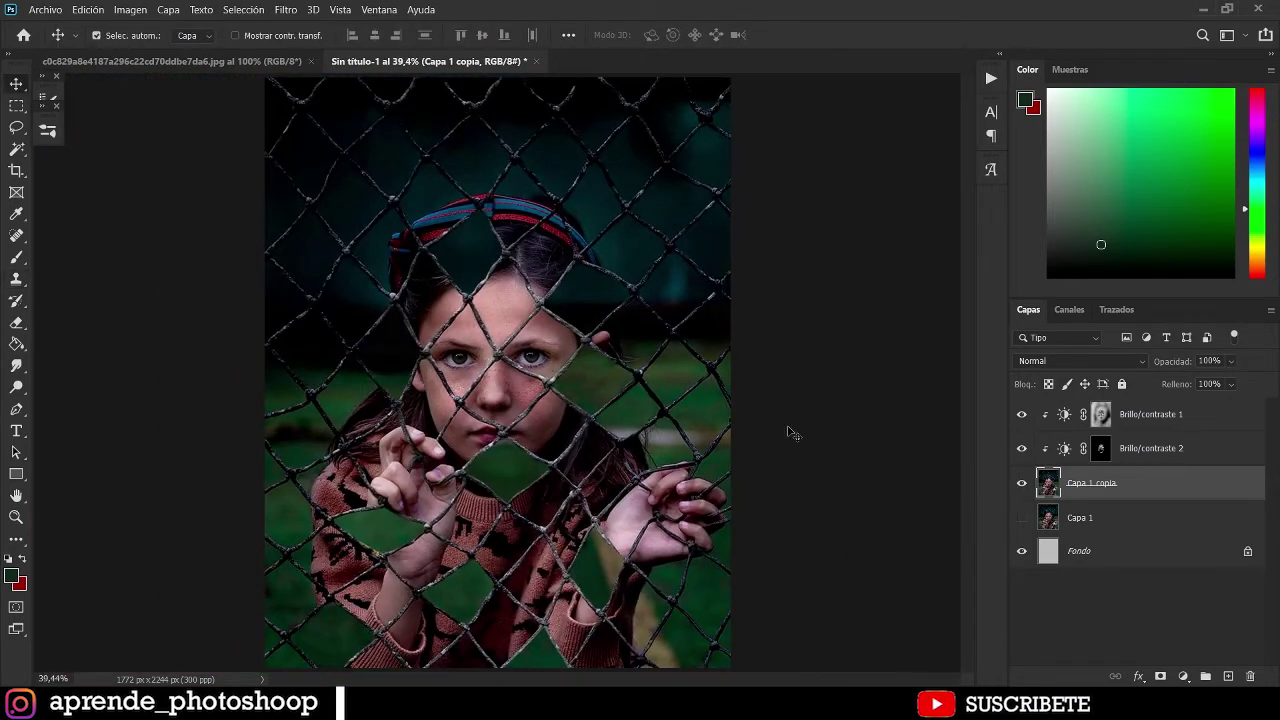
pyautogui.click(1156, 427)
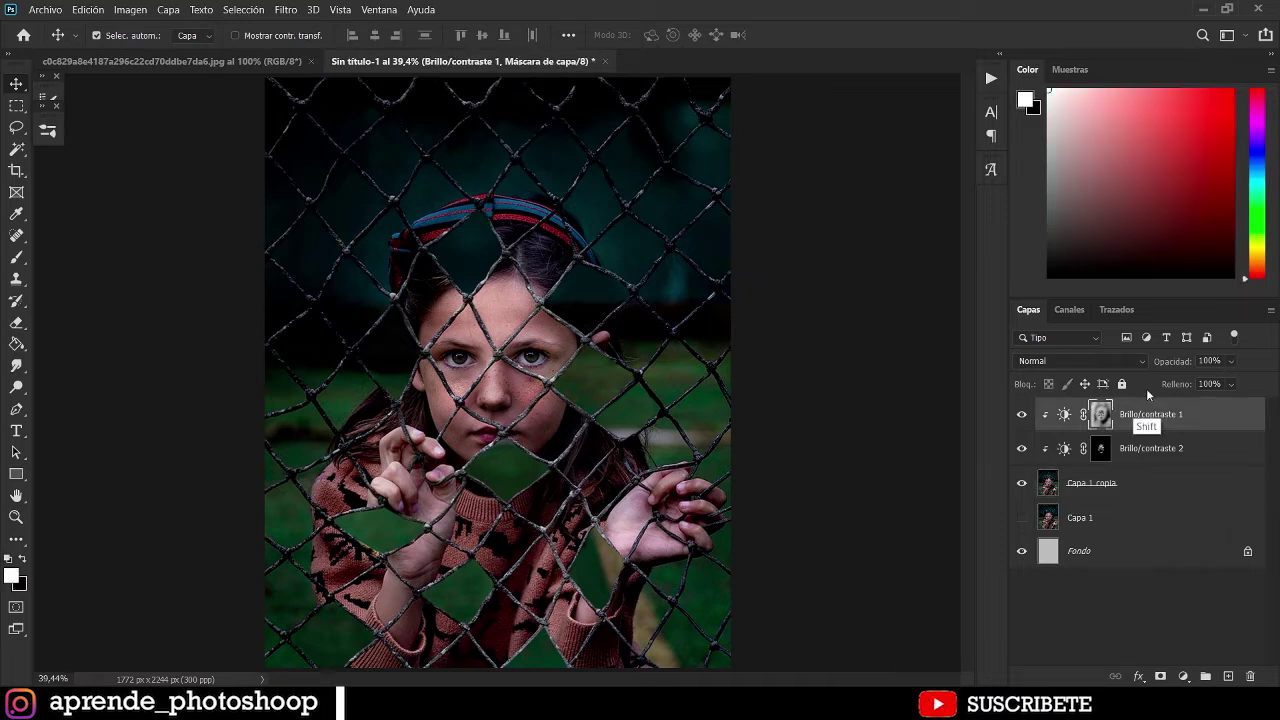
pyautogui.hotkey('ctrl', 'shift', 'alt', 'e')
pyautogui.moveTo(1021, 449); pyautogui.dragTo(1020, 594)
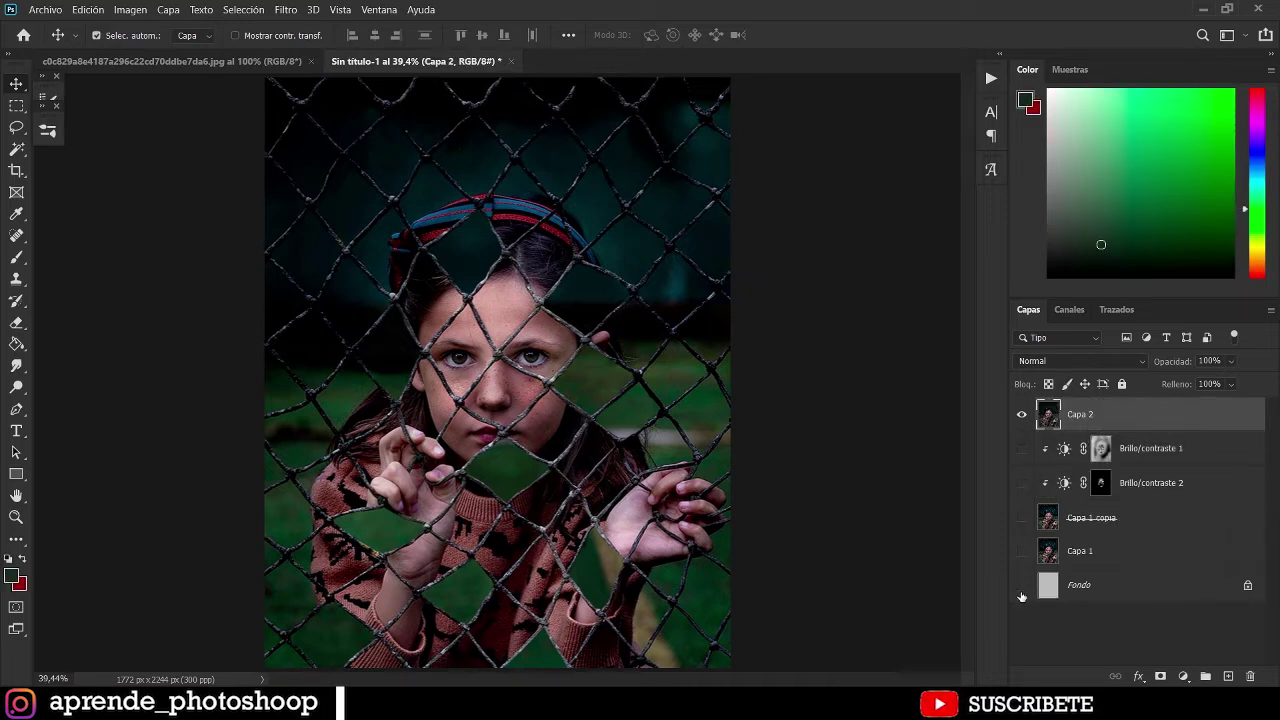
# In the Camera Raw filter, set temperature +1, tint +5, contrast +7, highlights +2, shadows -23, whites -11, blacks -10, texture +24 and clarity +16.
pyautogui.click(288, 11)
pyautogui.click(327, 103)
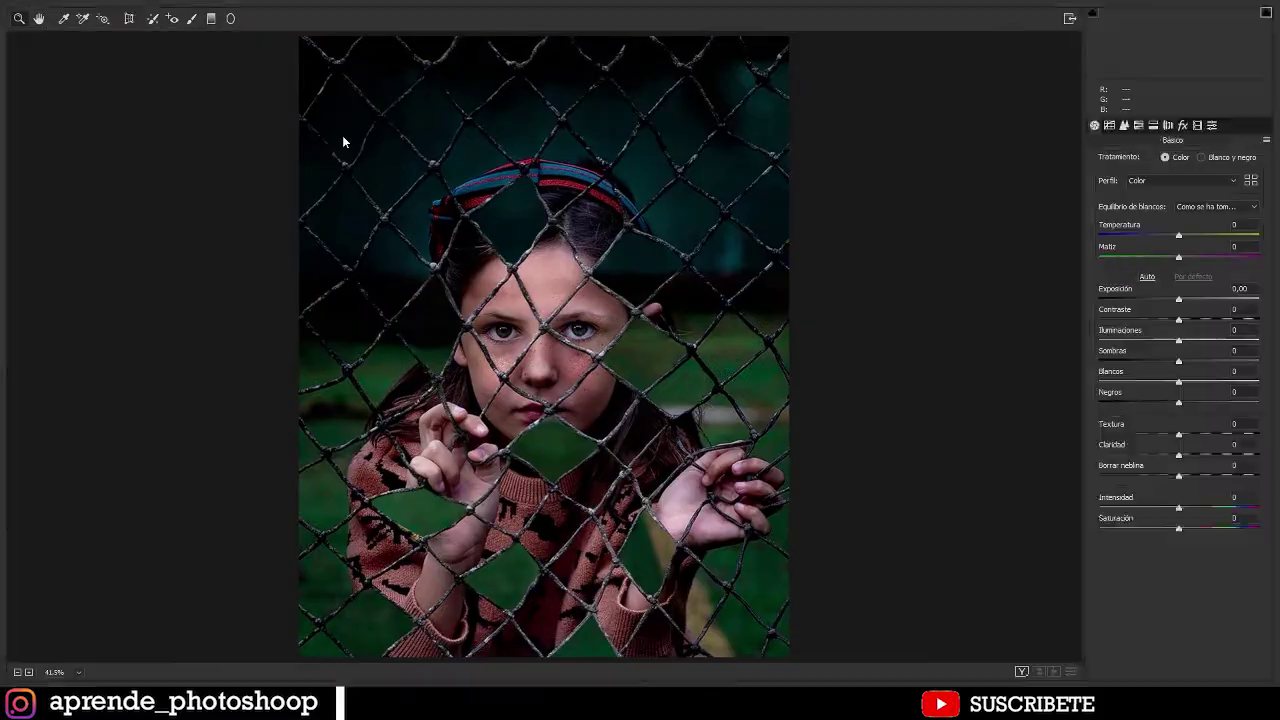
pyautogui.moveTo(1179, 236)
pyautogui.mouseDown()
pyautogui.moveTo(1161, 238)
pyautogui.moveTo(1178, 239)
pyautogui.moveTo(1172, 258)
pyautogui.moveTo(1186, 255)
pyautogui.mouseUp()
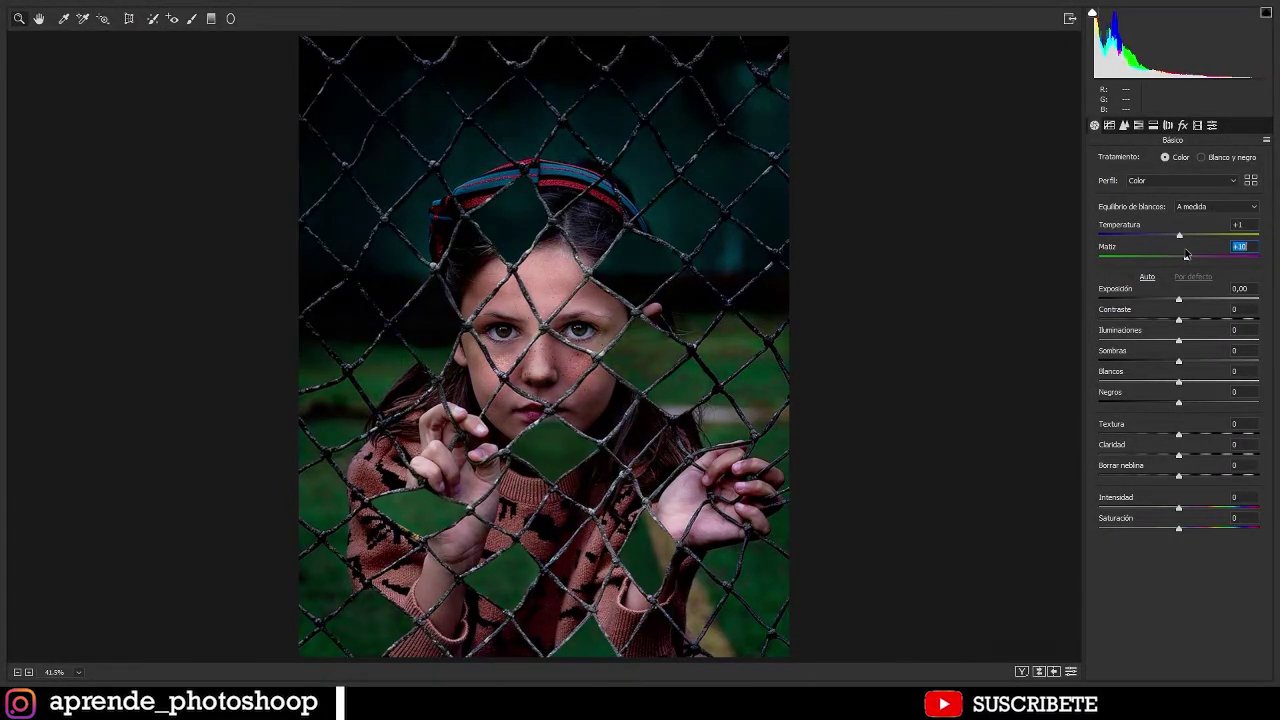
pyautogui.moveTo(1178, 300); pyautogui.dragTo(1189, 476)
pyautogui.doubleClick(1175, 300)
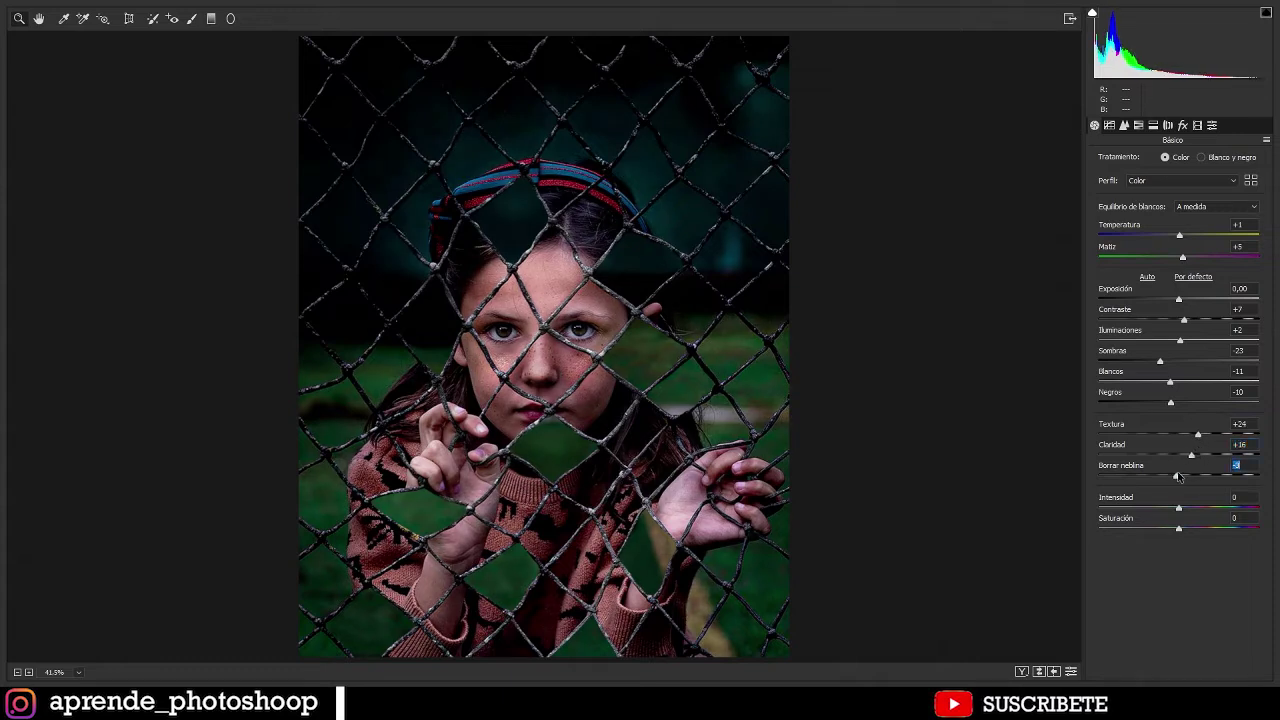
# Set the HSL hues to reds -5, oranges +3 and yellows +4, push greens near the maximum, shift the blues, and apply the filter.
pyautogui.click(1153, 127)
pyautogui.click(1139, 127)
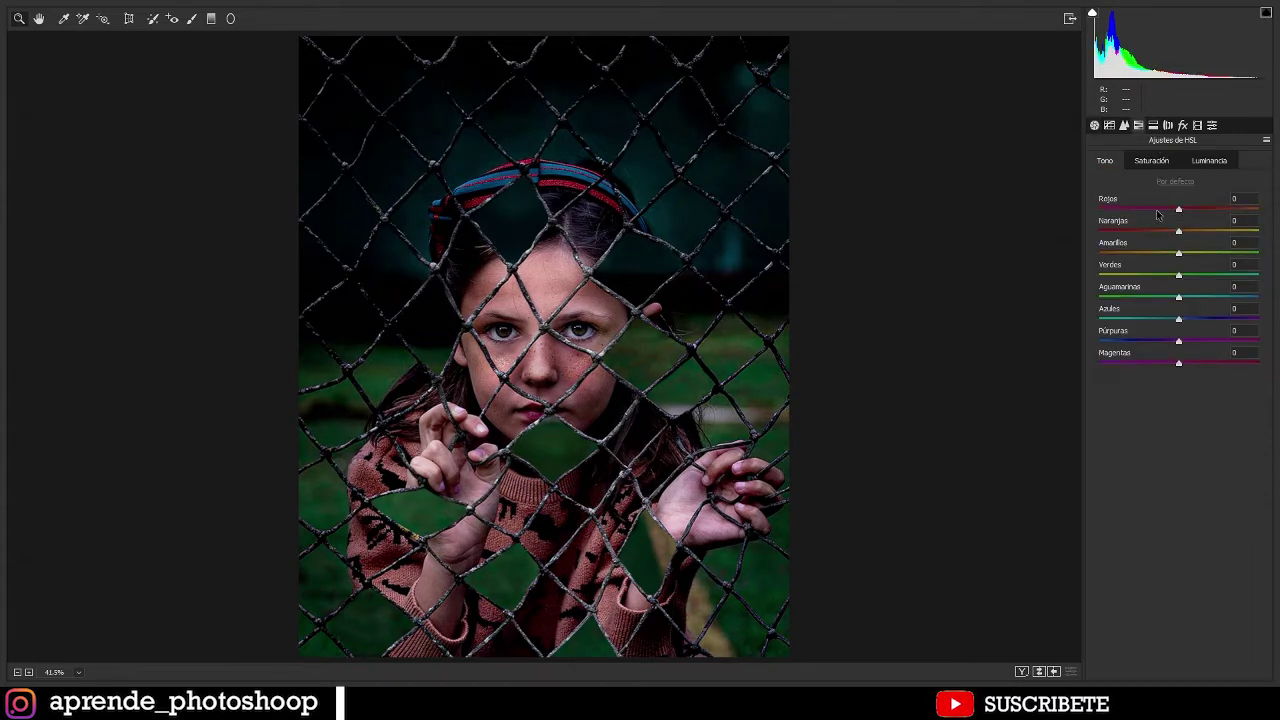
pyautogui.moveTo(1179, 210); pyautogui.dragTo(1192, 210)
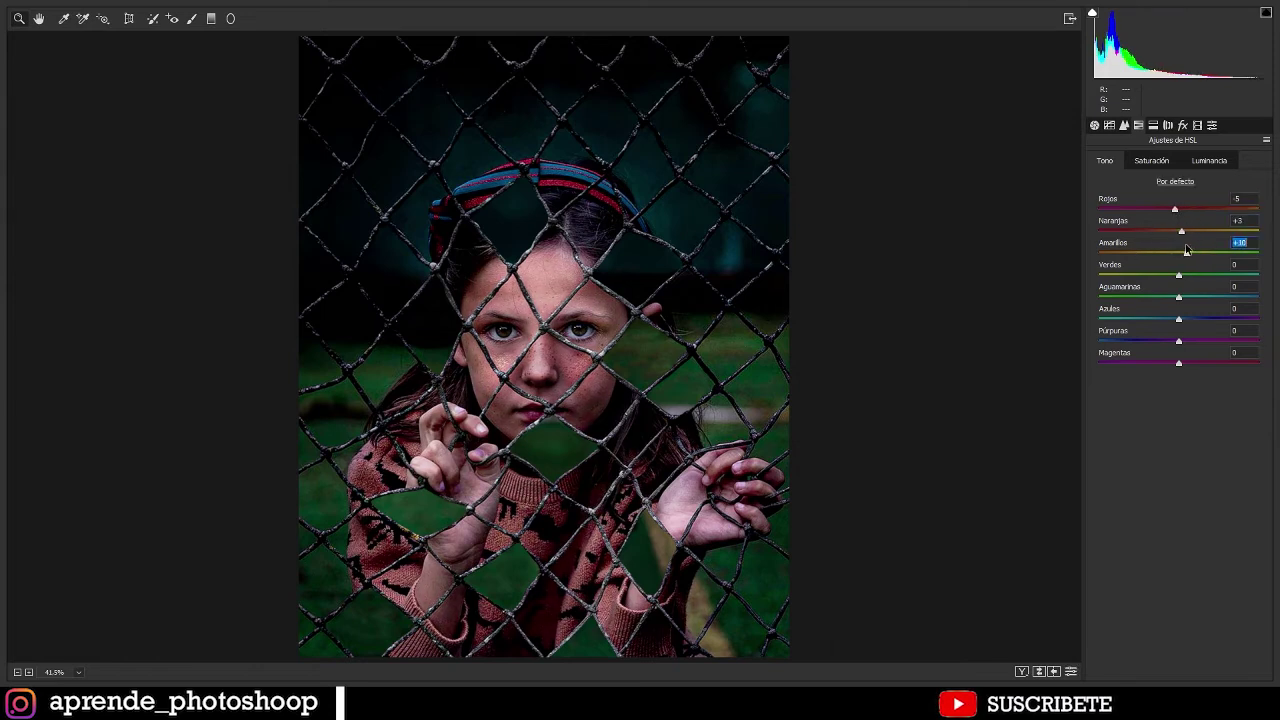
pyautogui.moveTo(1179, 277); pyautogui.dragTo(1265, 262)
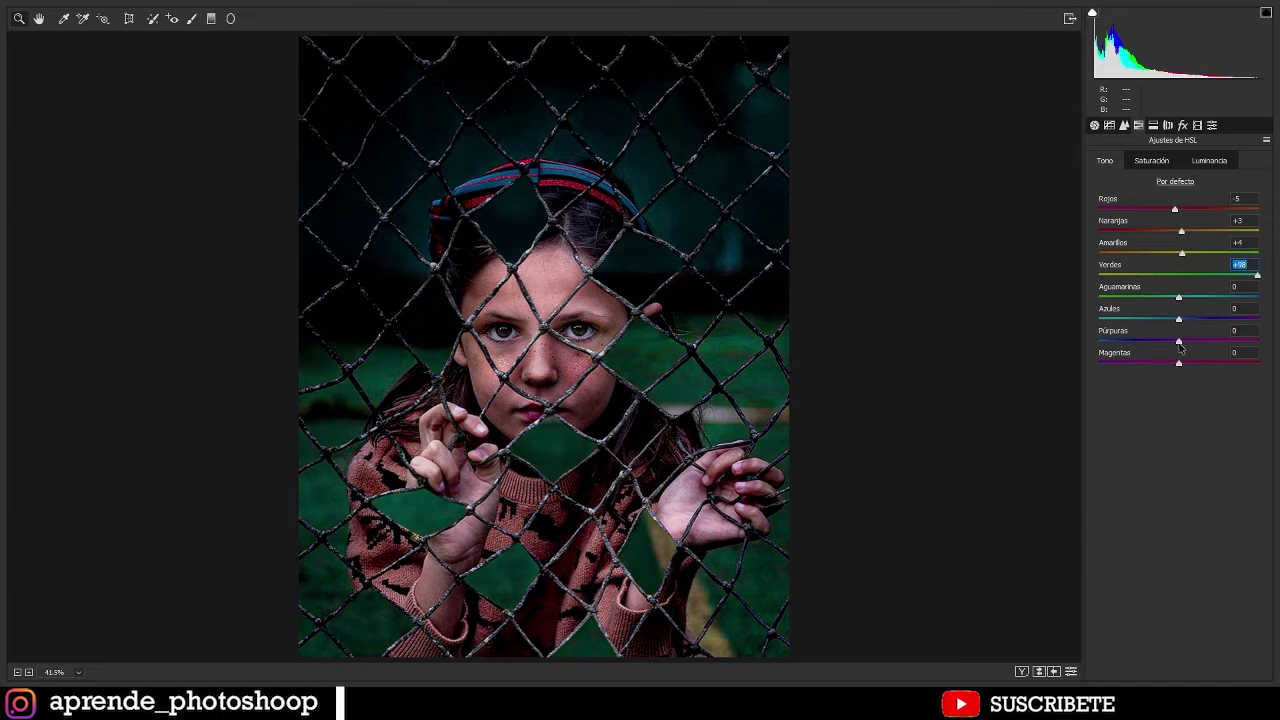
pyautogui.moveTo(1178, 319)
pyautogui.mouseDown()
pyautogui.moveTo(1258, 317)
pyautogui.moveTo(1062, 329)
pyautogui.moveTo(1185, 327)
pyautogui.mouseUp()
pyautogui.press('Return')
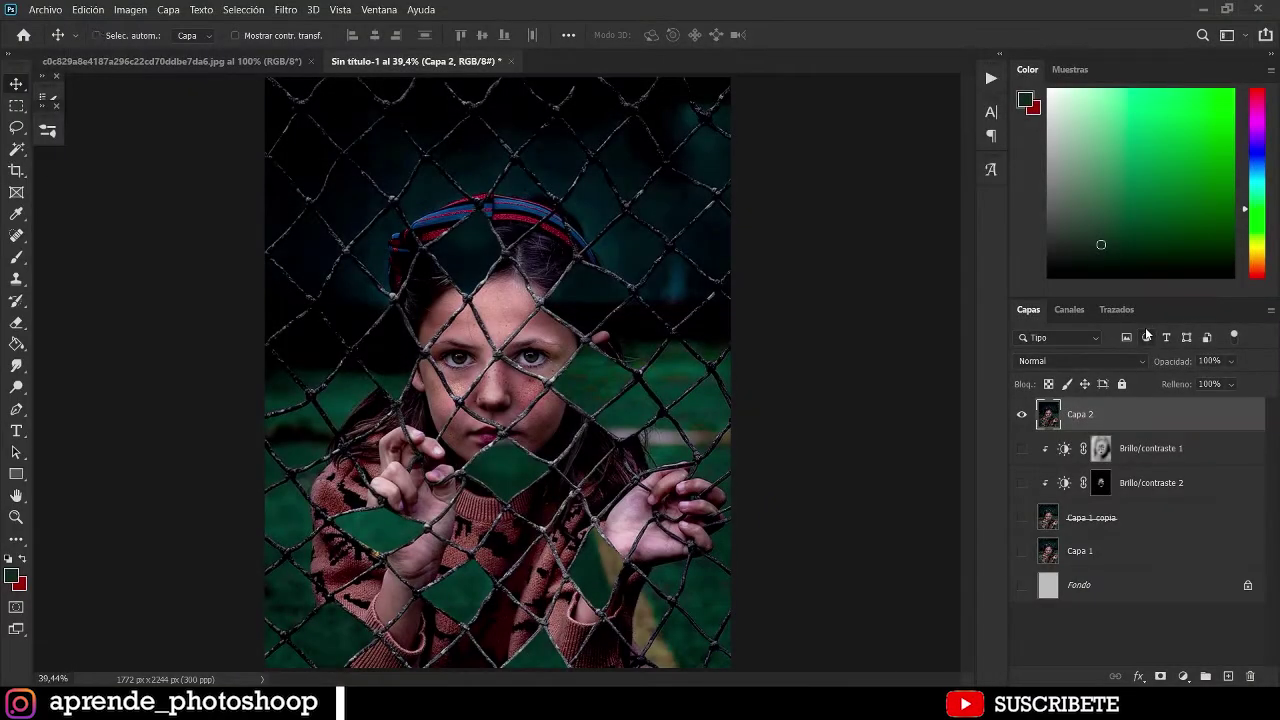
pyautogui.hotkey('ctrl', '1')
pyautogui.press('o')
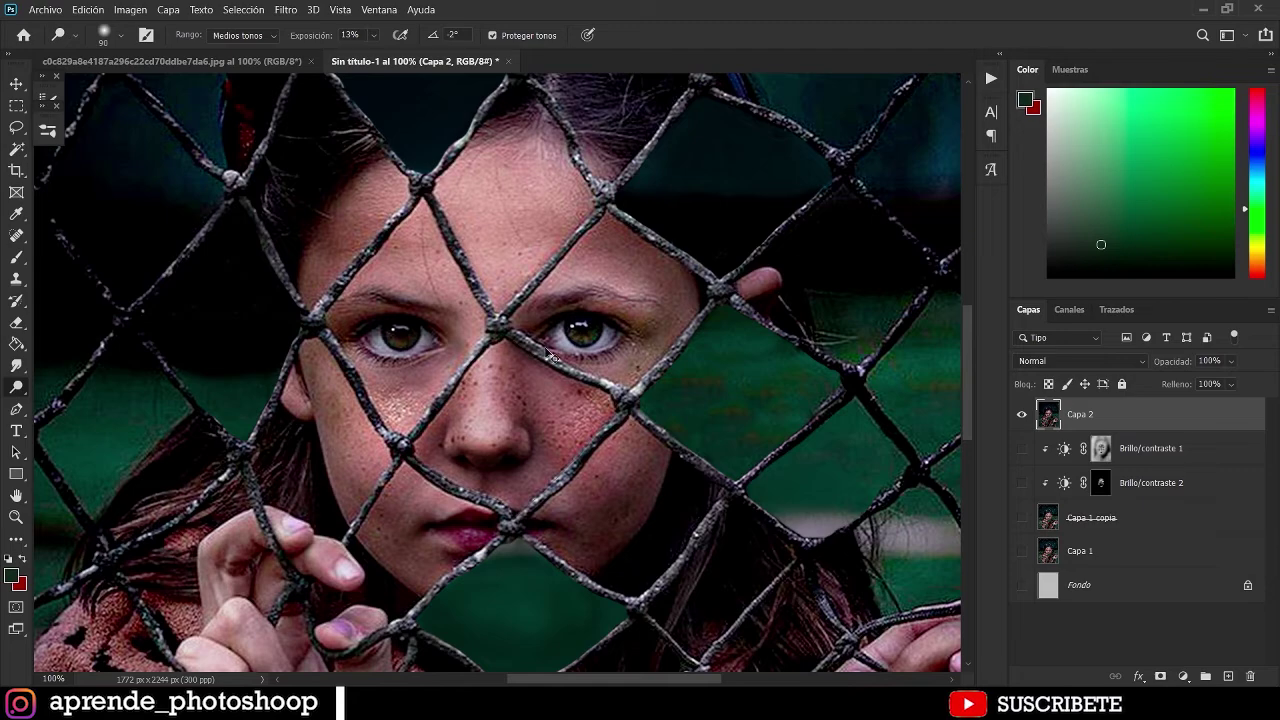
pyautogui.hotkey('ctrl', '-')
pyautogui.hotkey('ctrl', '0')
pyautogui.press('v')
# Scale the merged Capa 2 layer up slightly about its centre so it extends past the canvas edges.
pyautogui.hotkey('ctrl', '-')
pyautogui.hotkey('ctrl', 't')
pyautogui.moveTo(497, 124); pyautogui.dragTo(497, 97)
pyautogui.press('Return')
pyautogui.hotkey('ctrl', '0')
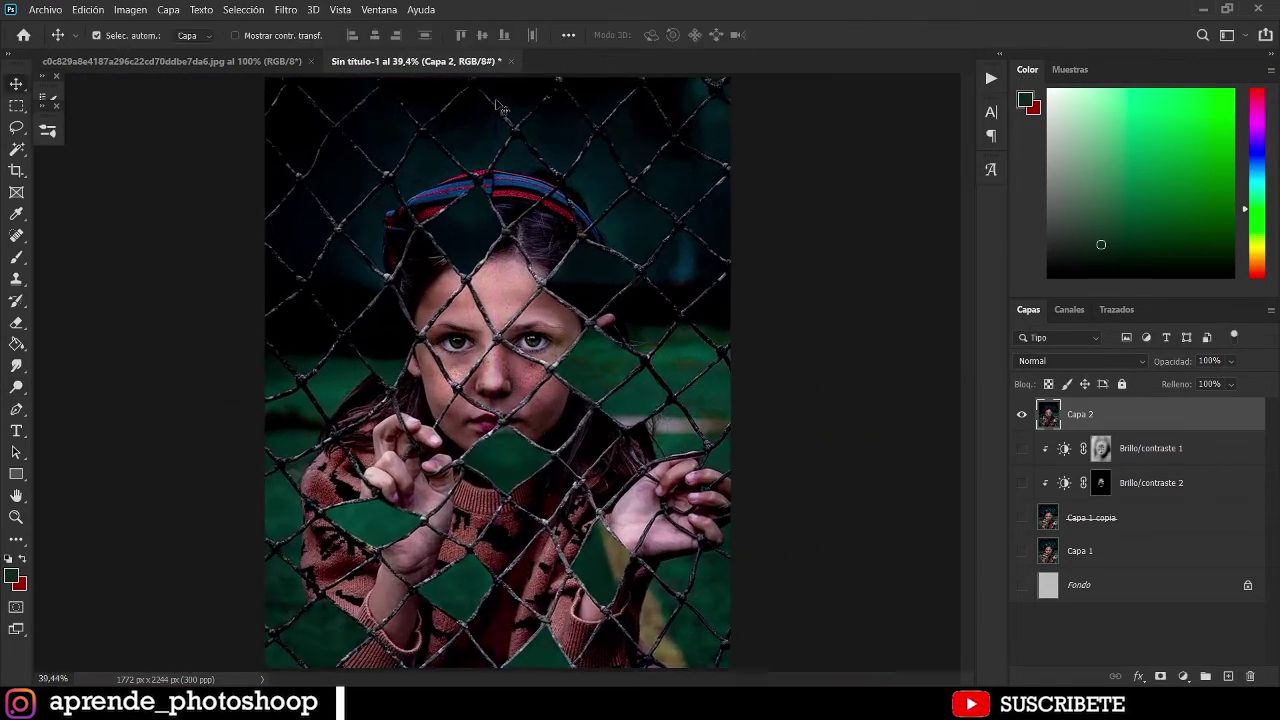